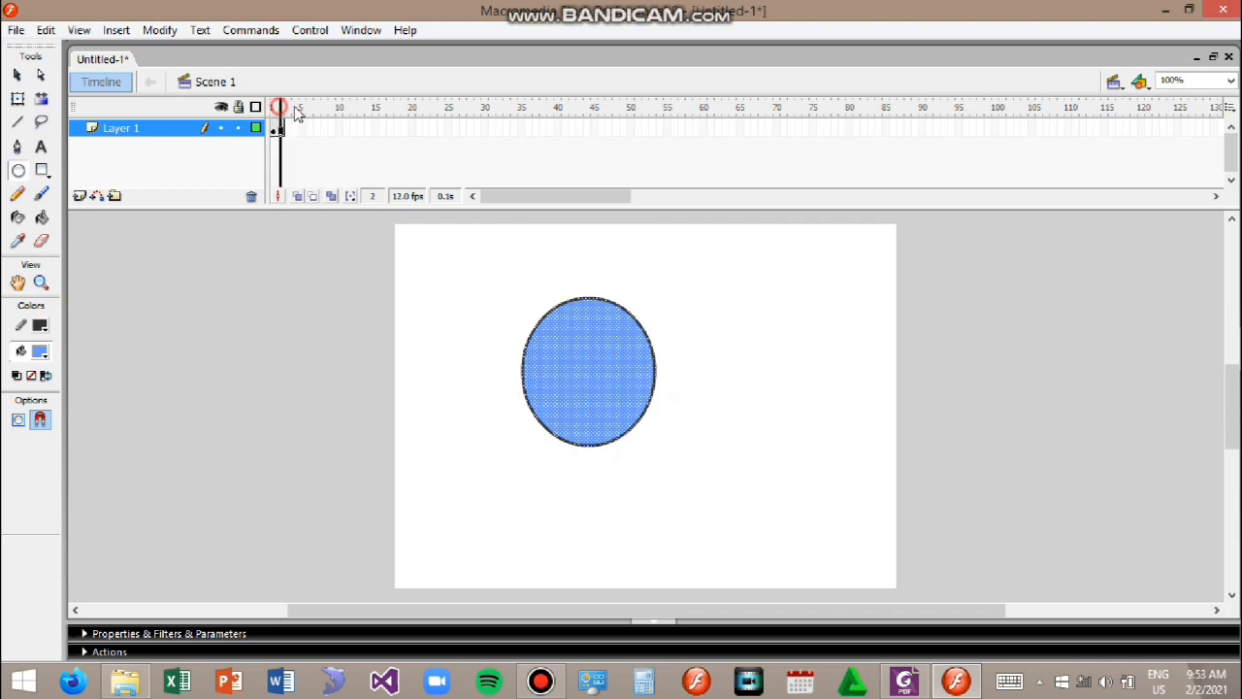
# Step: Insert a blank keyframe at frame 2 of Layer 1
pyautogui.moveTo(284, 113); pyautogui.dragTo(255, 115)
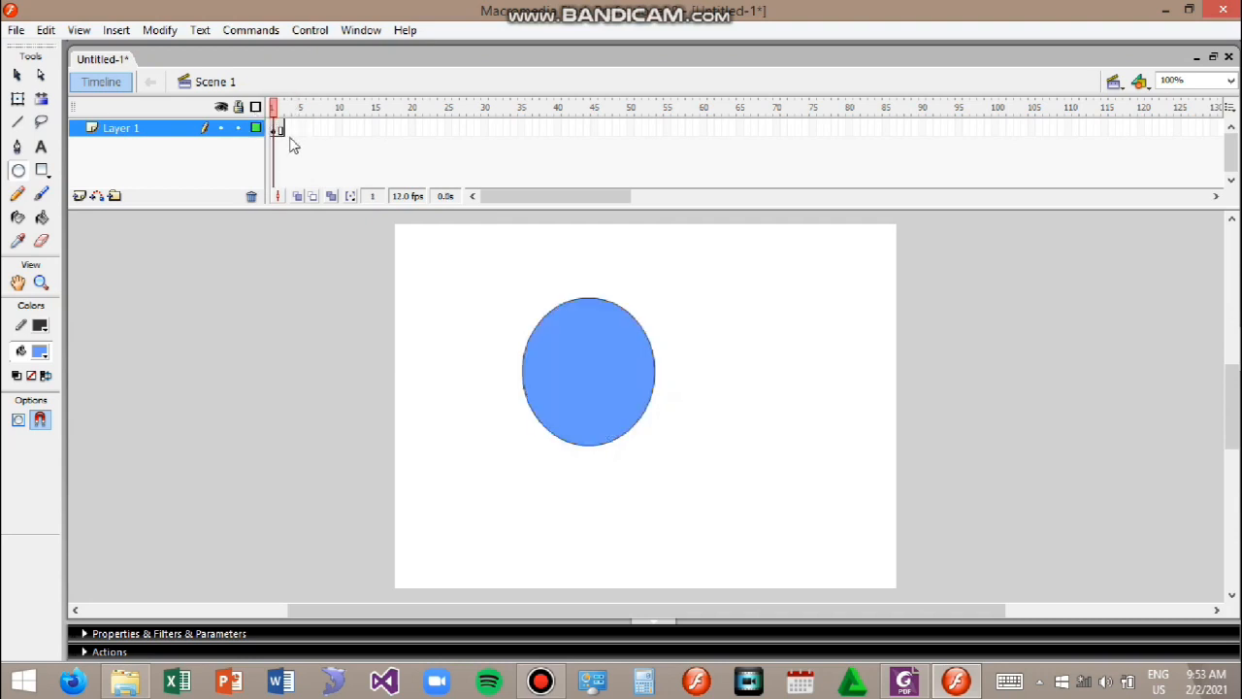
pyautogui.click(280, 130)
pyautogui.click(274, 130)
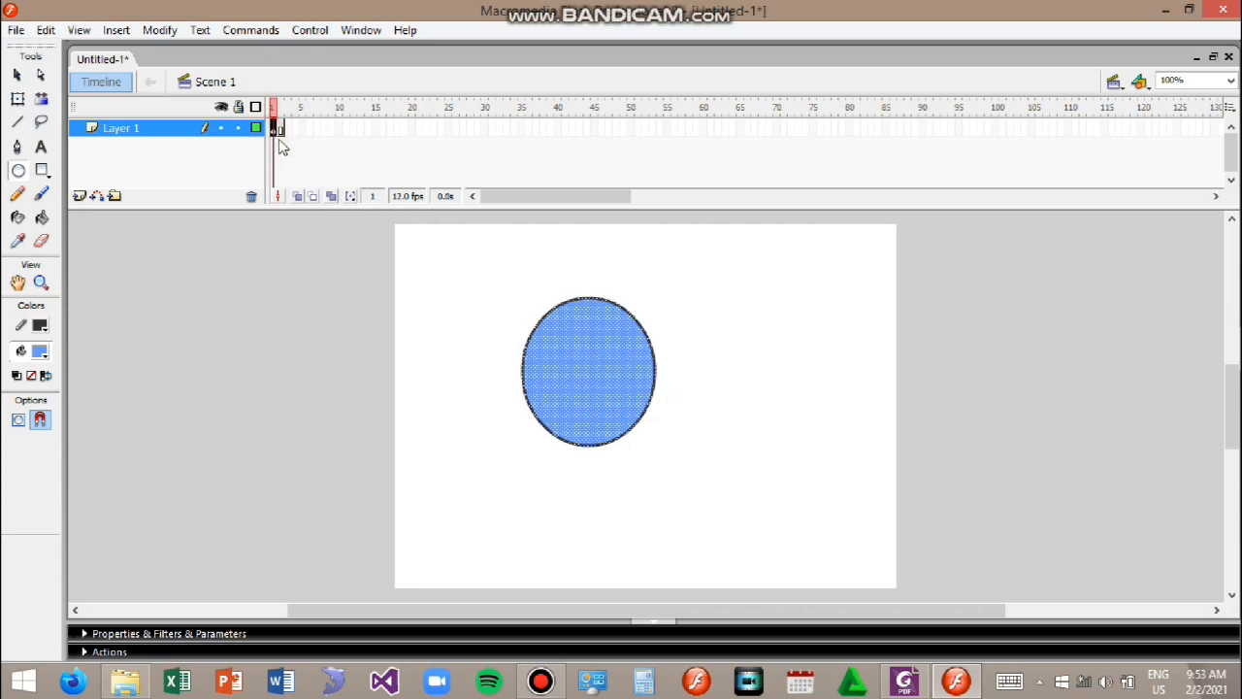
pyautogui.click(283, 135)
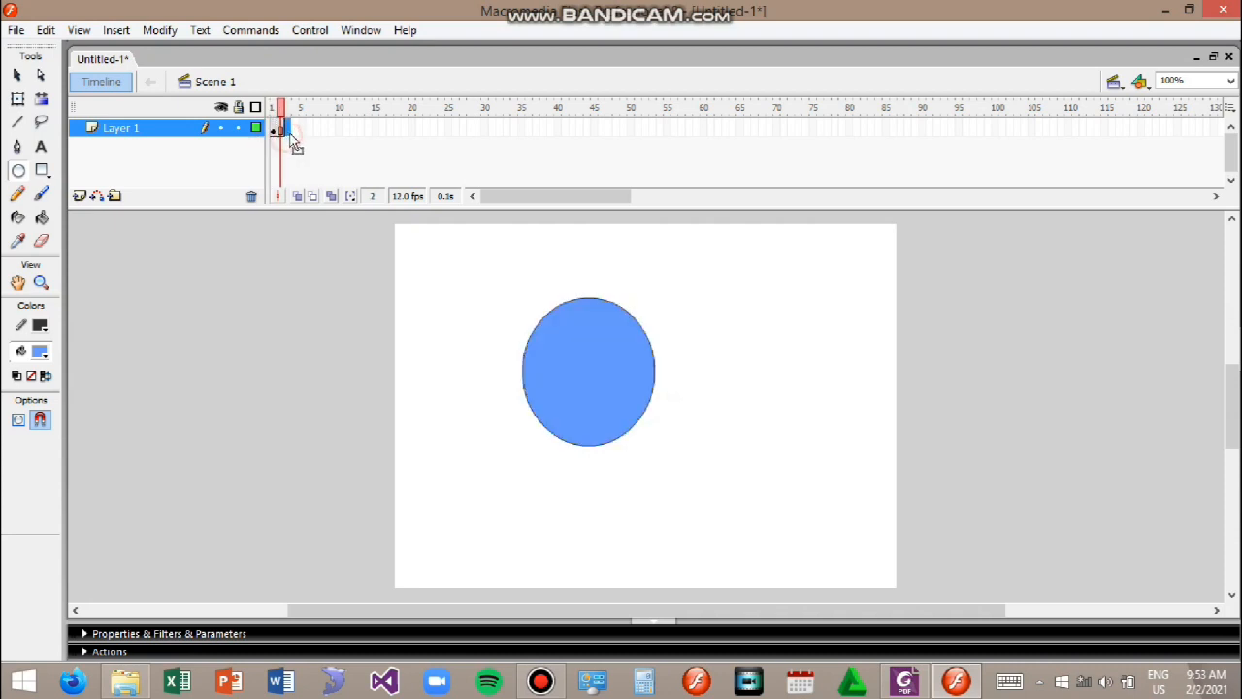
pyautogui.rightClick(286, 136)
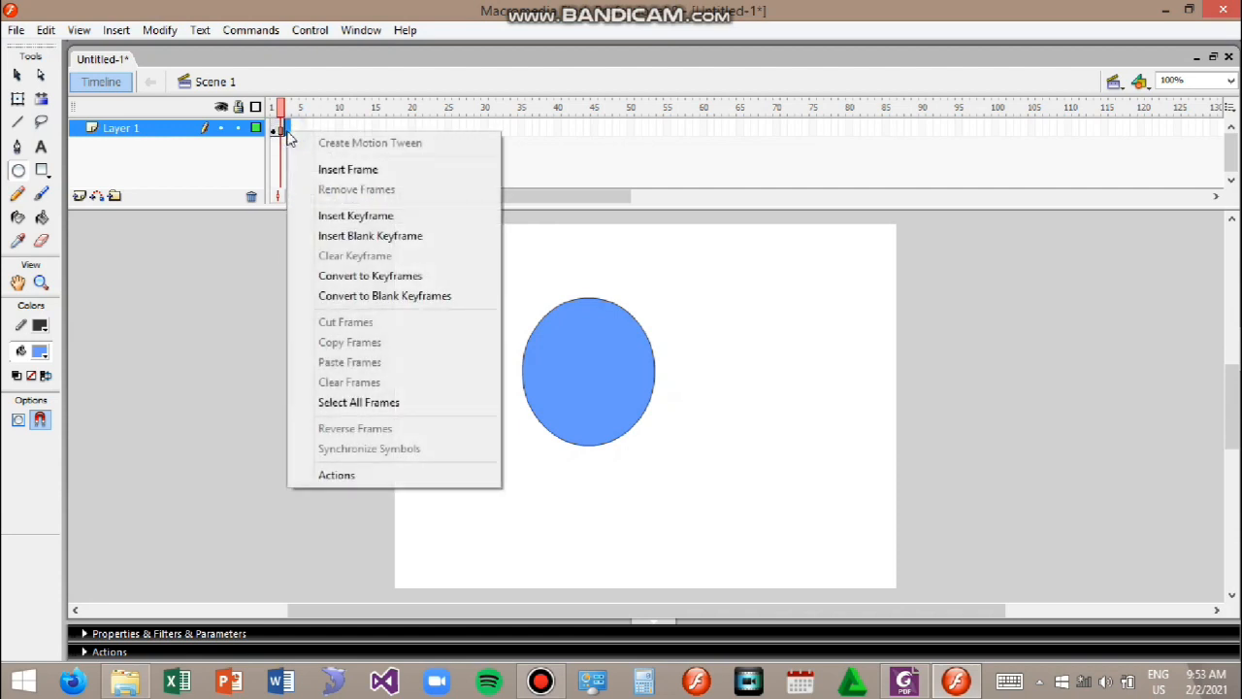
pyautogui.click(401, 236)
# Step: Move the blank keyframe from the start of the timeline to frame 25
pyautogui.press(',')
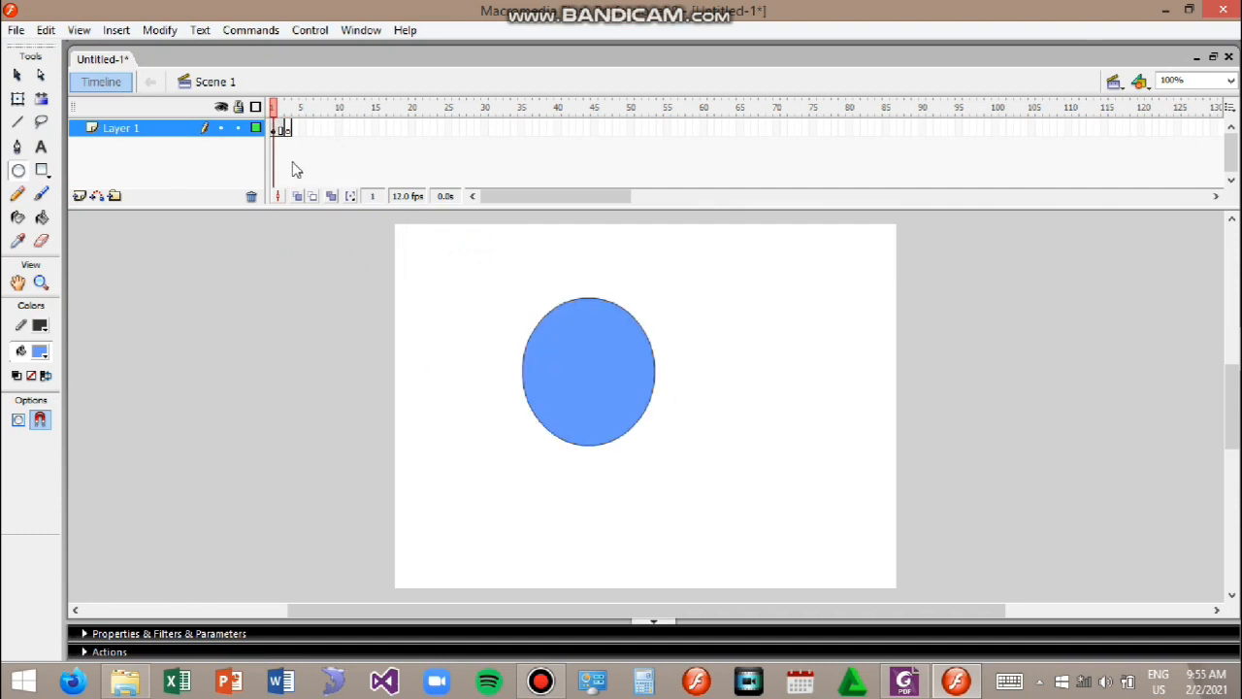
pyautogui.moveTo(275, 115)
pyautogui.mouseDown()
pyautogui.moveTo(299, 107)
pyautogui.moveTo(256, 101)
pyautogui.moveTo(296, 107)
pyautogui.mouseUp()
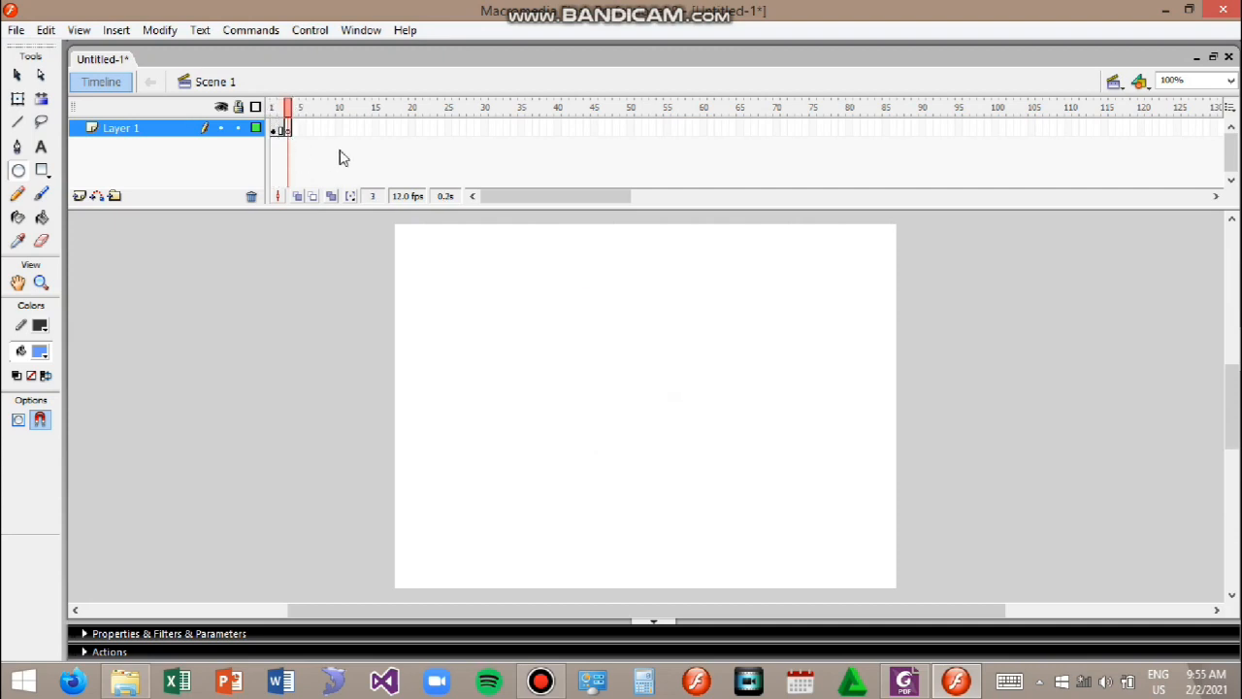
pyautogui.click(291, 133)
pyautogui.click(282, 130)
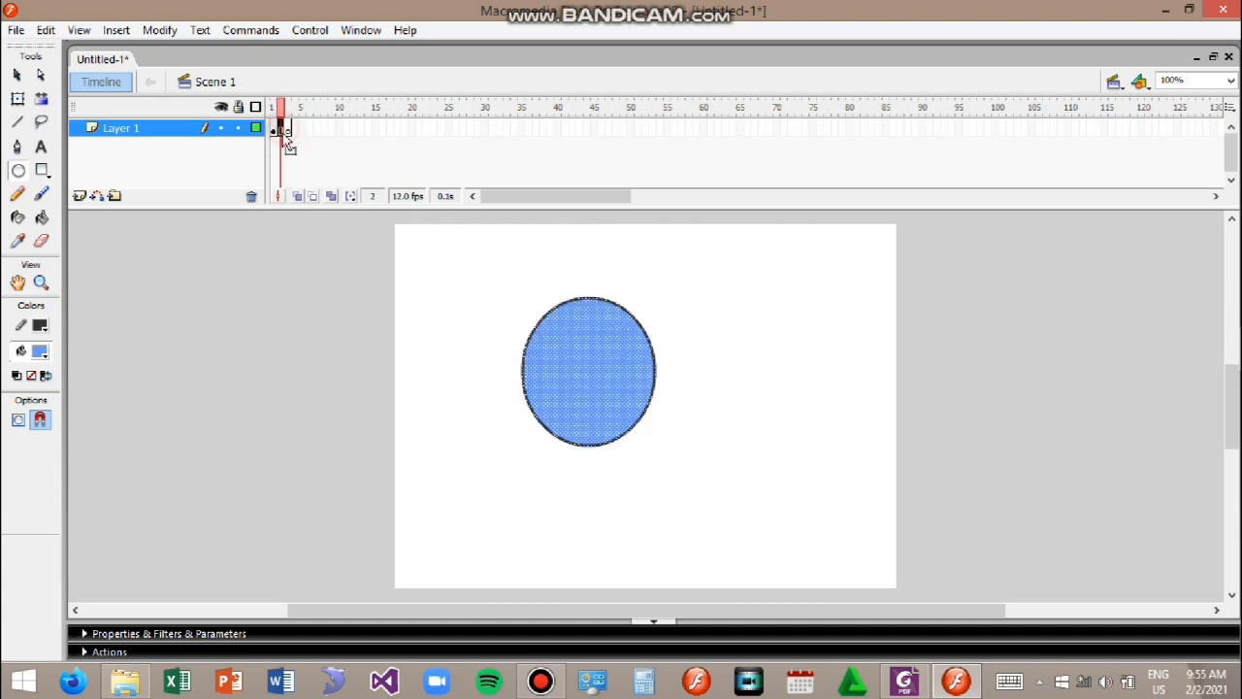
pyautogui.click(290, 130)
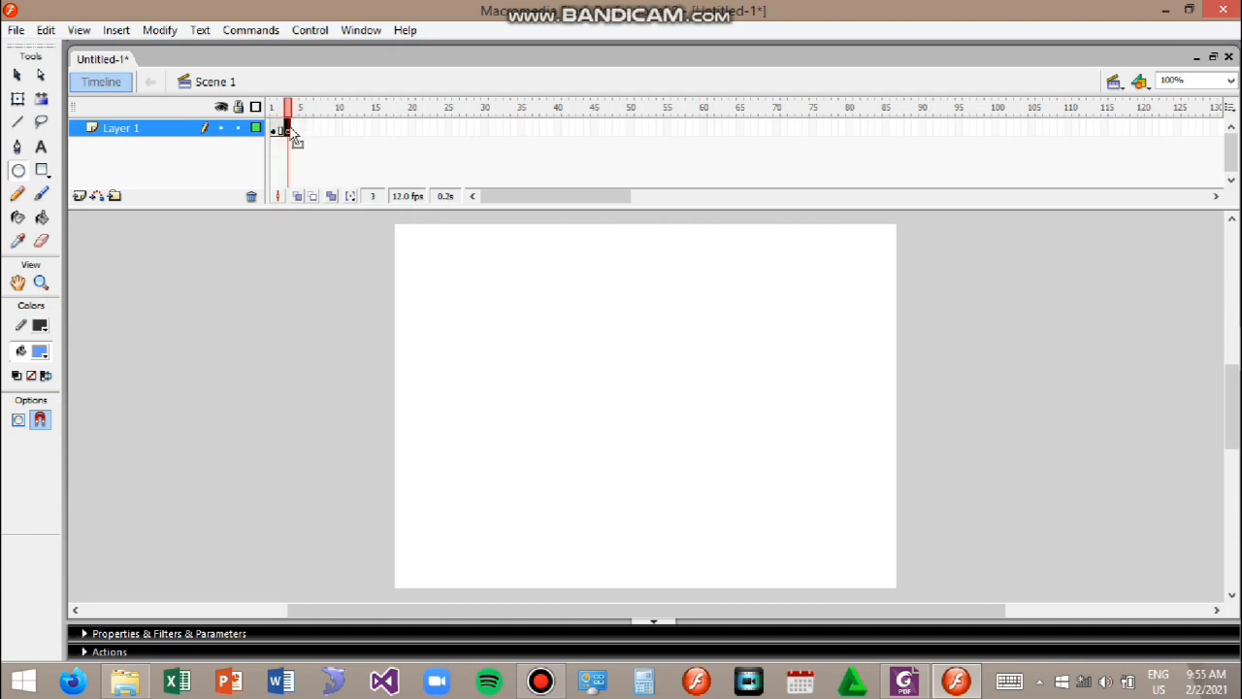
pyautogui.moveTo(297, 128); pyautogui.dragTo(450, 149)
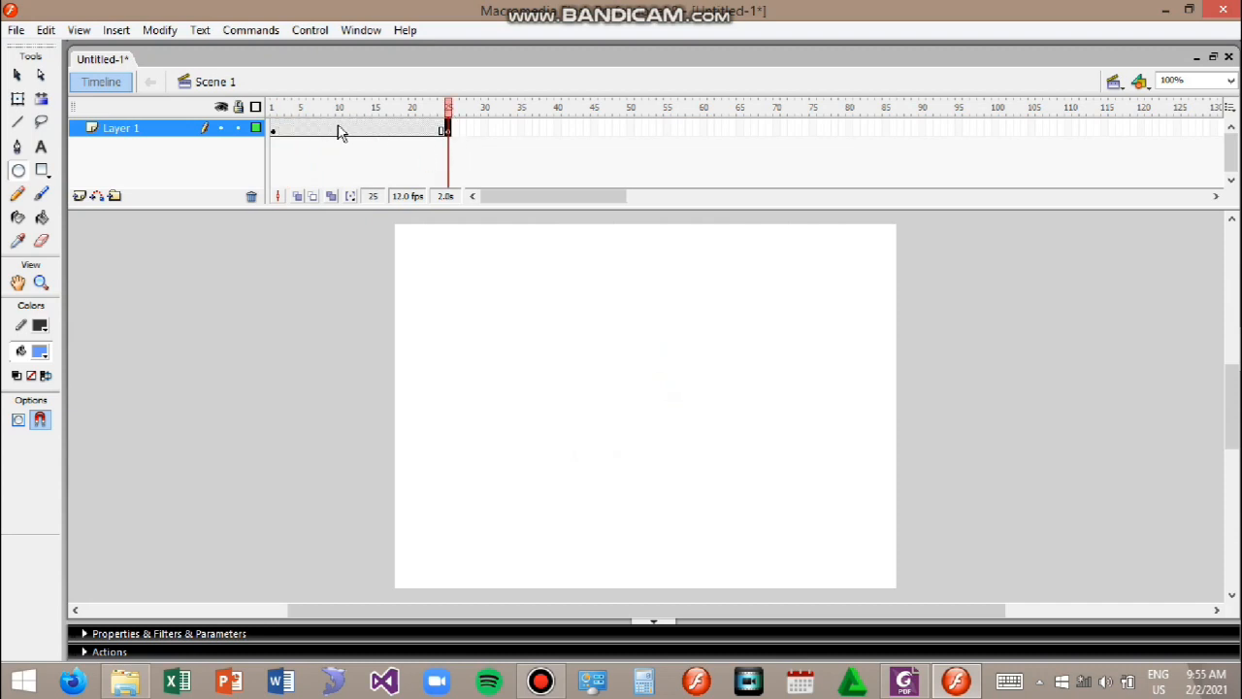
# Step: Scrub through frames 1 to 30 to preview how the circle appears and disappears
pyautogui.click(316, 131)
pyautogui.moveTo(316, 131); pyautogui.dragTo(360, 142)
pyautogui.click(312, 141)
pyautogui.click(341, 132)
pyautogui.click(384, 133)
pyautogui.click(419, 134)
pyautogui.click(485, 129)
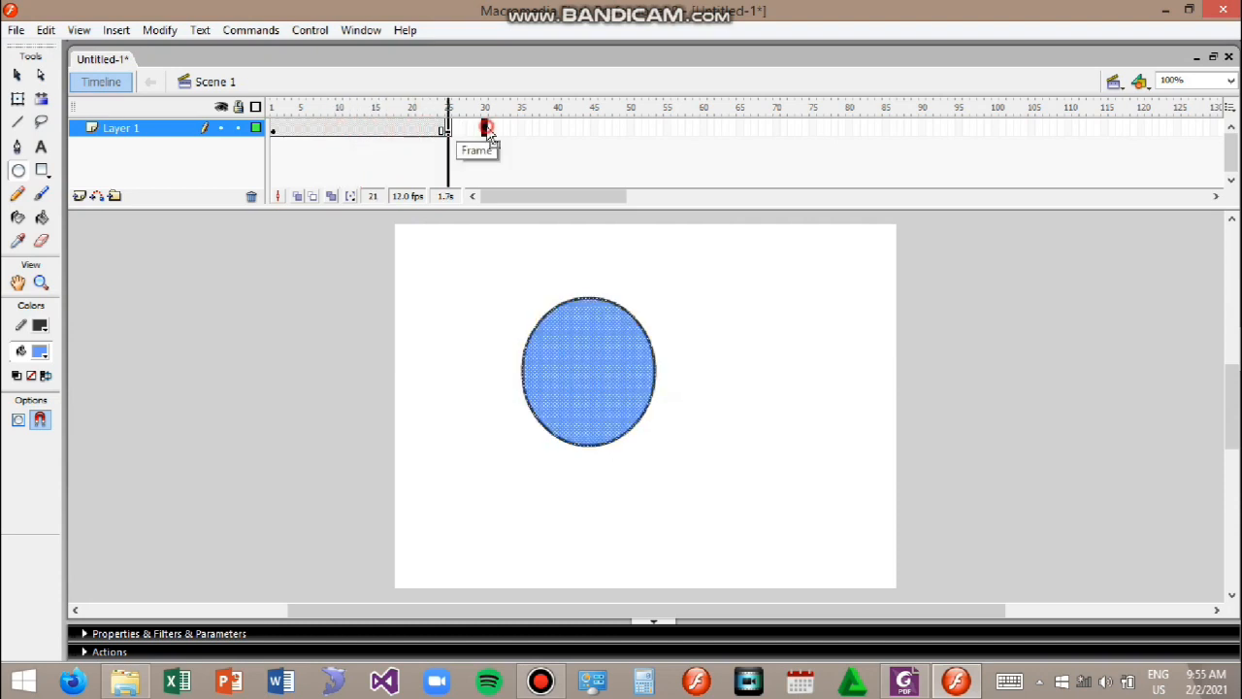
# Step: Remove the frame at frame 25
pyautogui.click(445, 130)
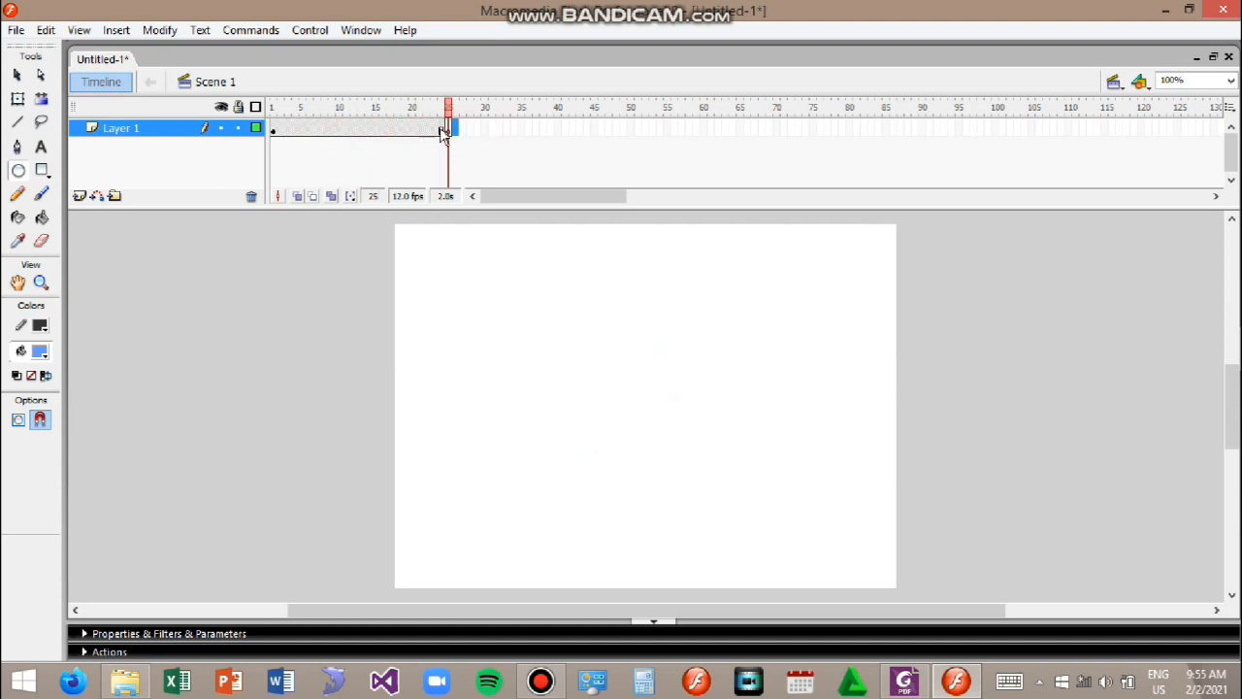
pyautogui.rightClick(449, 135)
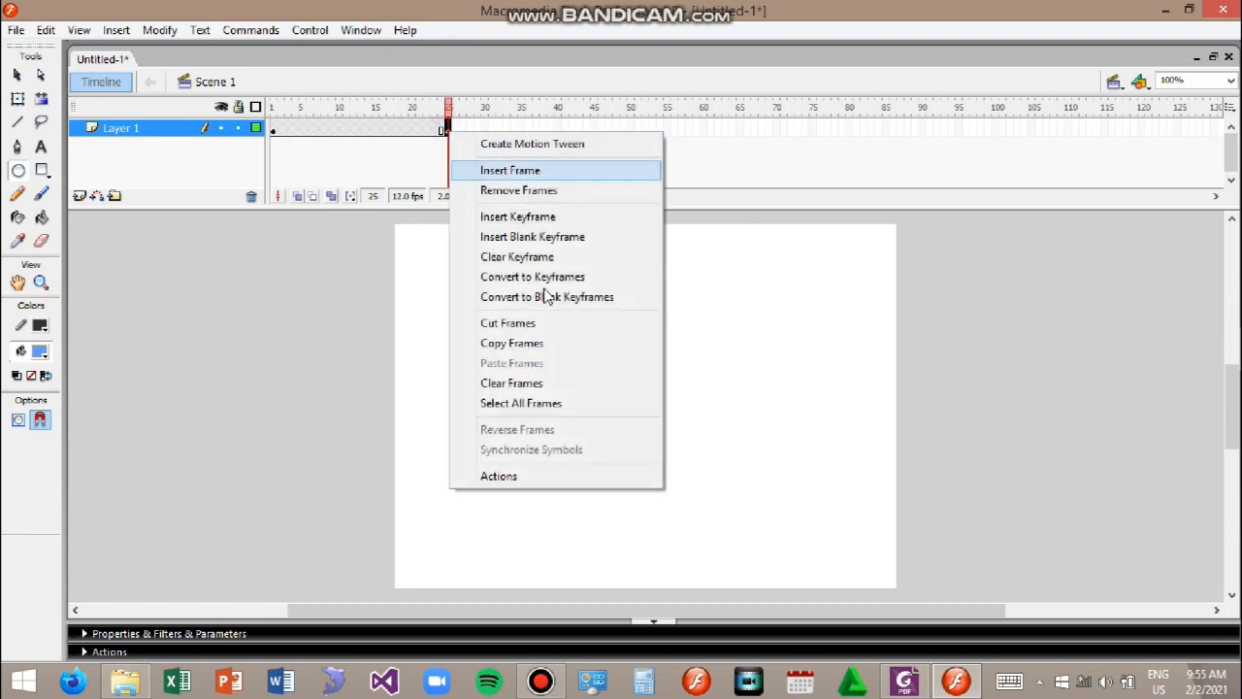
pyautogui.click(518, 190)
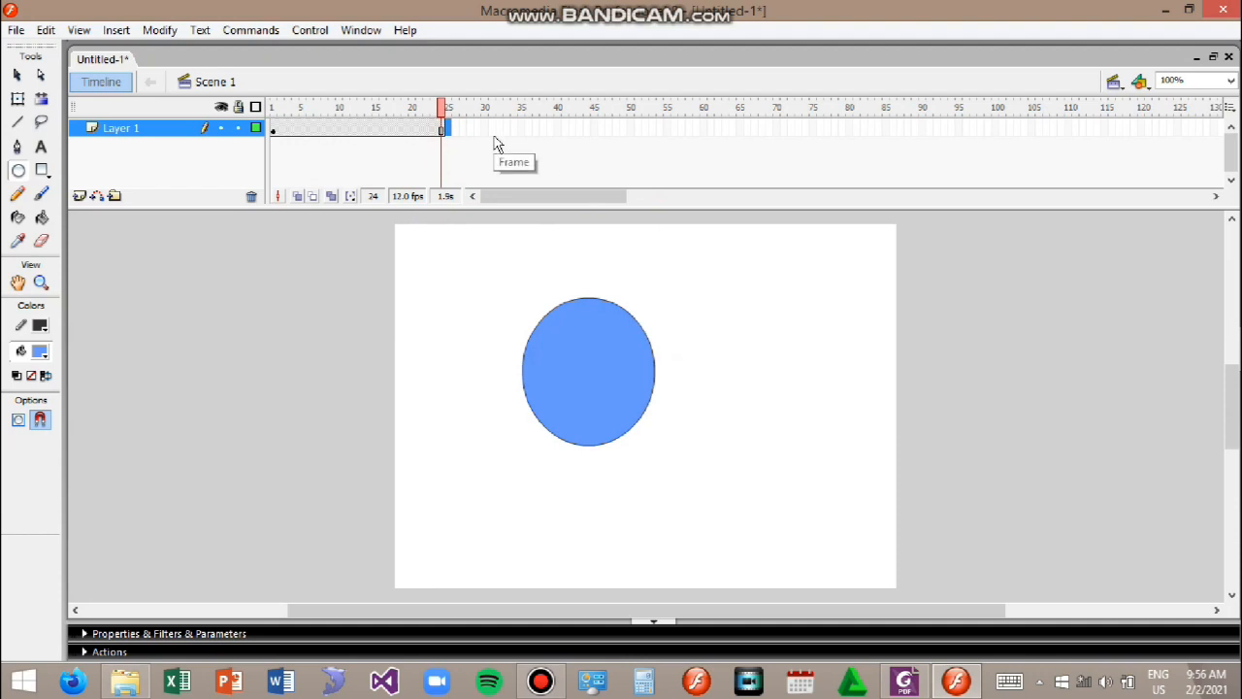
# Step: Insert six frames from frame 24 to extend the layer's span
pyautogui.press('F5')
pyautogui.press('F5')
pyautogui.press('F5')
pyautogui.press('F5')
pyautogui.press('F5')
pyautogui.press('F5')
pyautogui.press('F5')
pyautogui.press('F5')
pyautogui.press('F5')
pyautogui.press('F5')
pyautogui.press('F5')
pyautogui.press('F5')
pyautogui.press('F5')
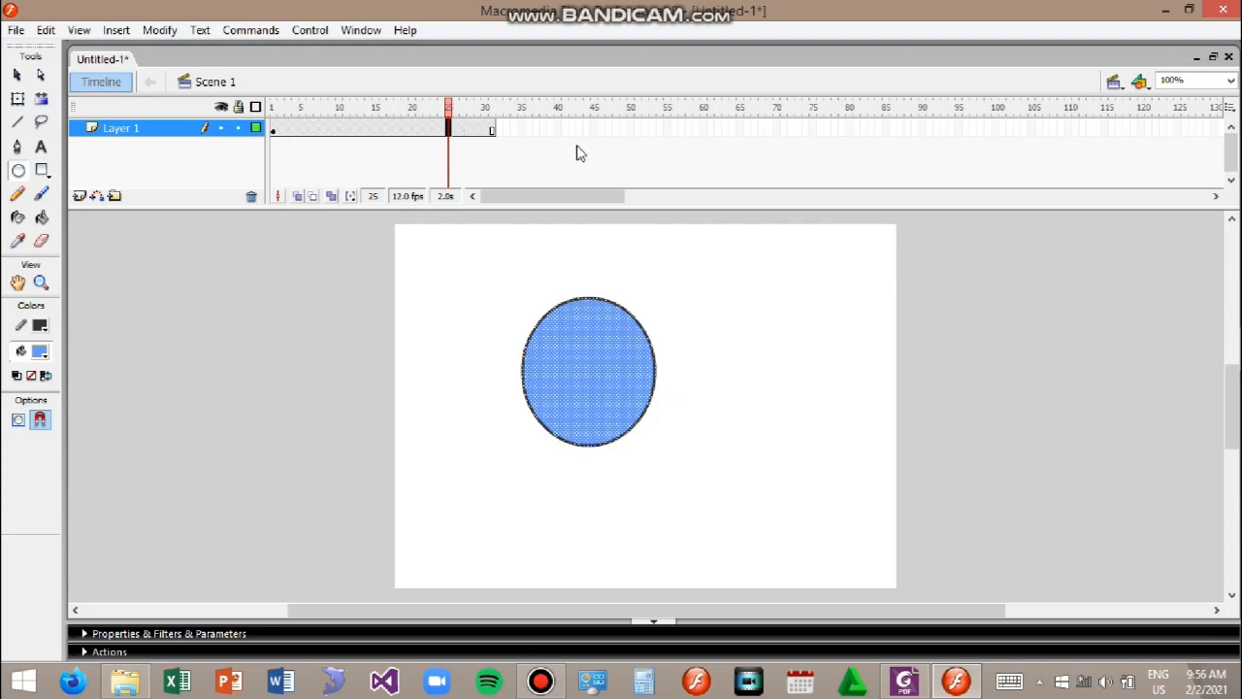
# Step: Select frame 37 and insert a run of consecutive keyframes from there
pyautogui.click(538, 129)
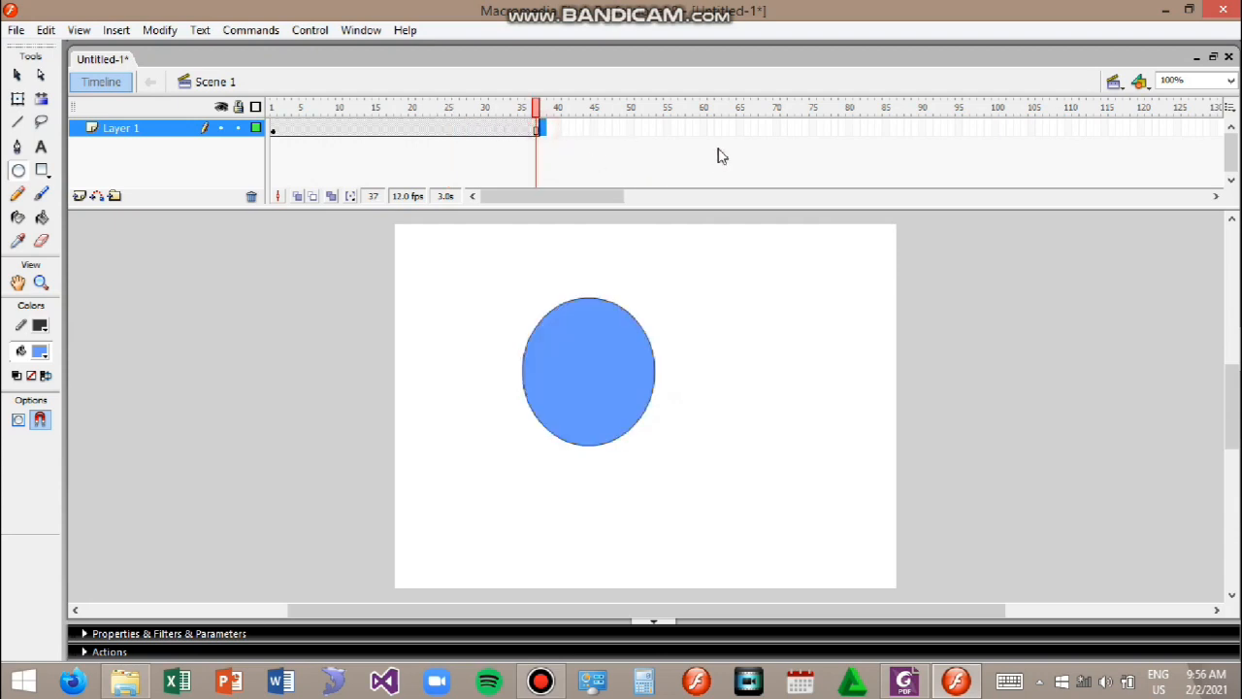
pyautogui.press('F6')
pyautogui.press('F6')
pyautogui.press('F6')
pyautogui.press('F6')
pyautogui.press('F6')
pyautogui.press('F6')
pyautogui.press('F6')
pyautogui.press('F6')
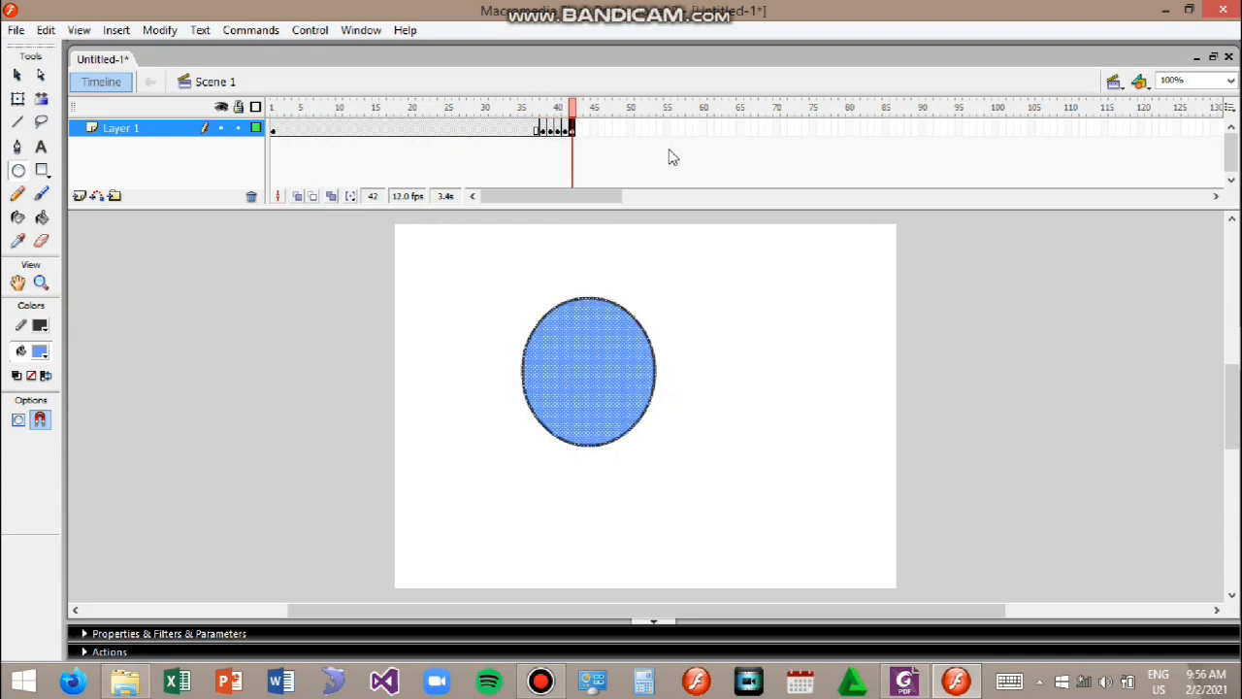
pyautogui.press('F6')
pyautogui.press('F6')
pyautogui.press('F6')
pyautogui.press('F6')
pyautogui.press('F6')
pyautogui.press('F6')
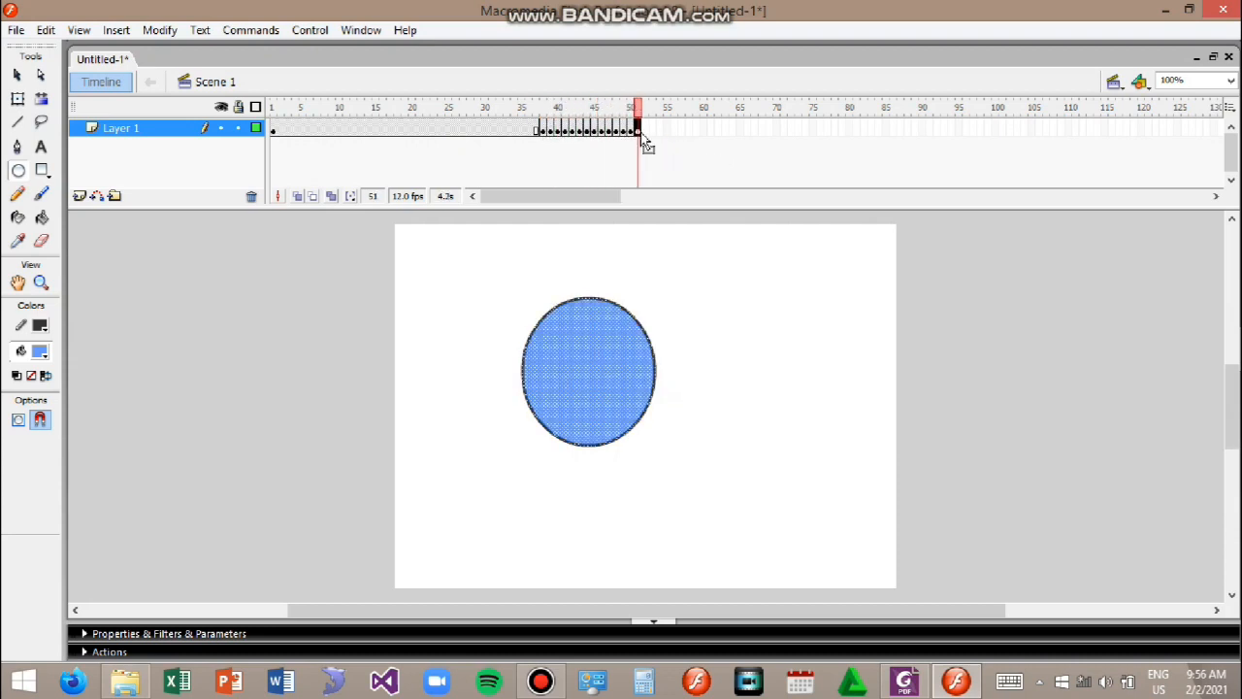
# Step: Insert a run of consecutive blank keyframes following the new keyframes
pyautogui.click(644, 132)
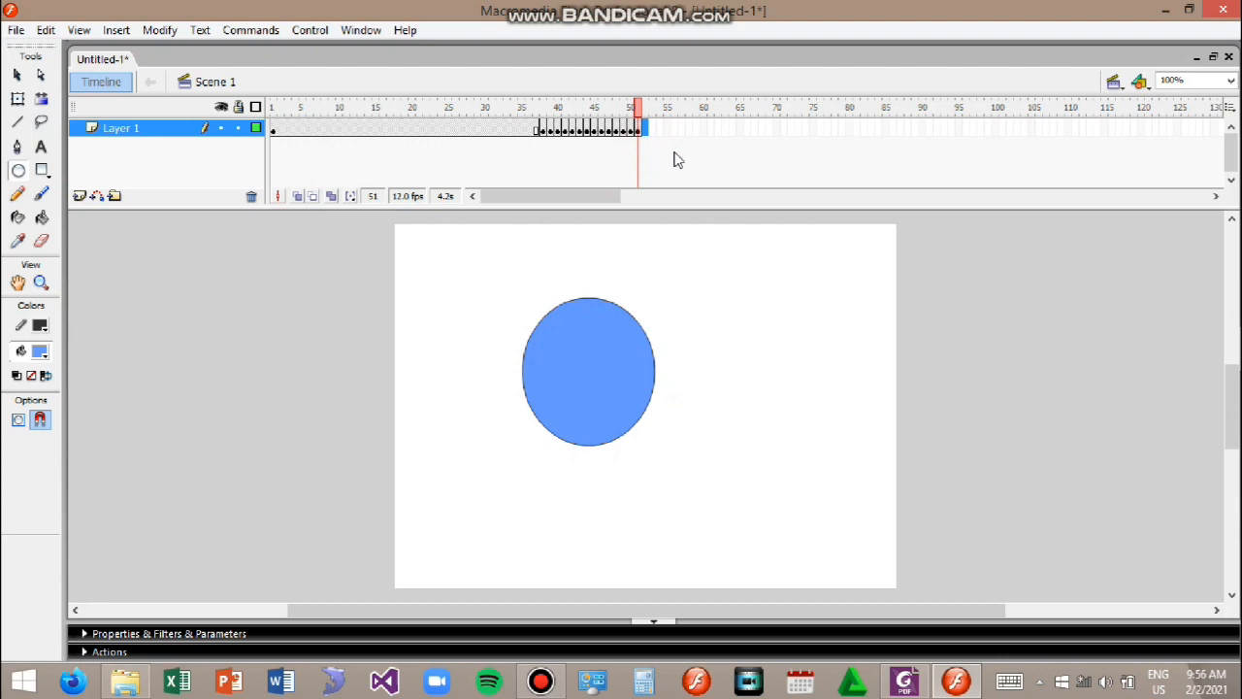
pyautogui.press('F7')
pyautogui.press('F7')
pyautogui.press('F7')
pyautogui.press('F7')
pyautogui.press('F7')
pyautogui.press('F7')
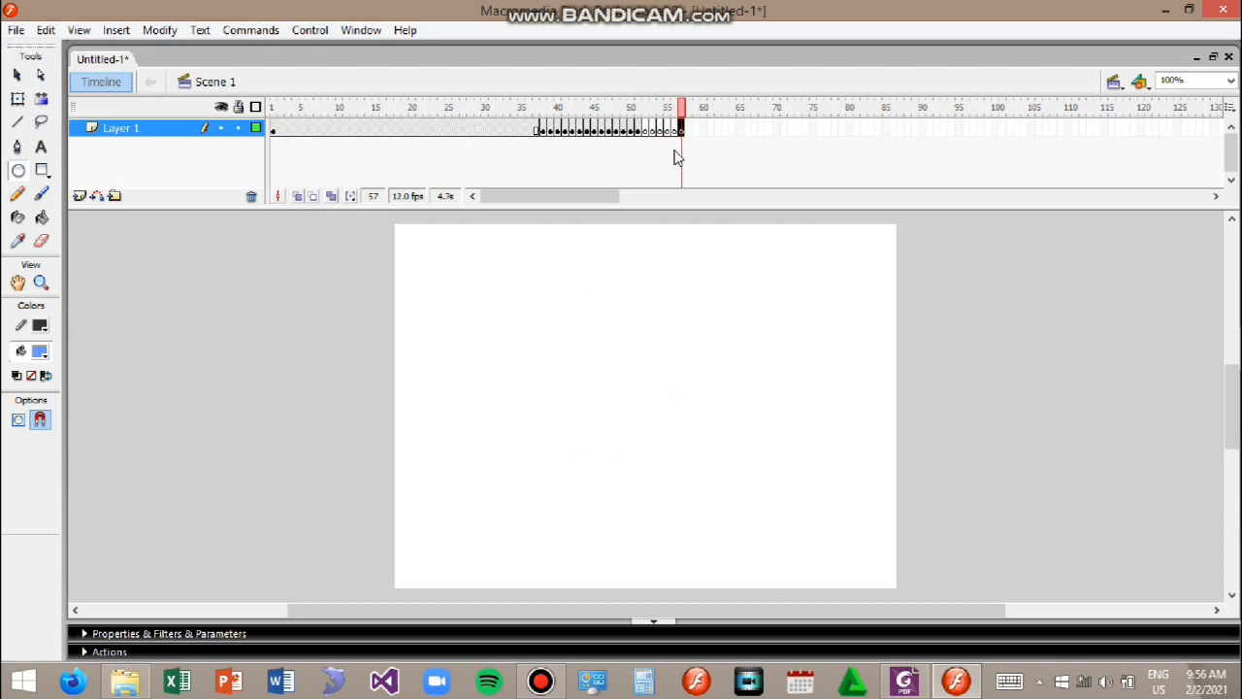
pyautogui.press('F7')
pyautogui.press('F7')
pyautogui.press('F7')
pyautogui.press('F7')
pyautogui.press('F7')
pyautogui.press('F7')
pyautogui.press('F7')
pyautogui.press('F7')
pyautogui.press('F7')
pyautogui.press('F7')
pyautogui.press('F7')
pyautogui.press('F7')
pyautogui.press('F7')
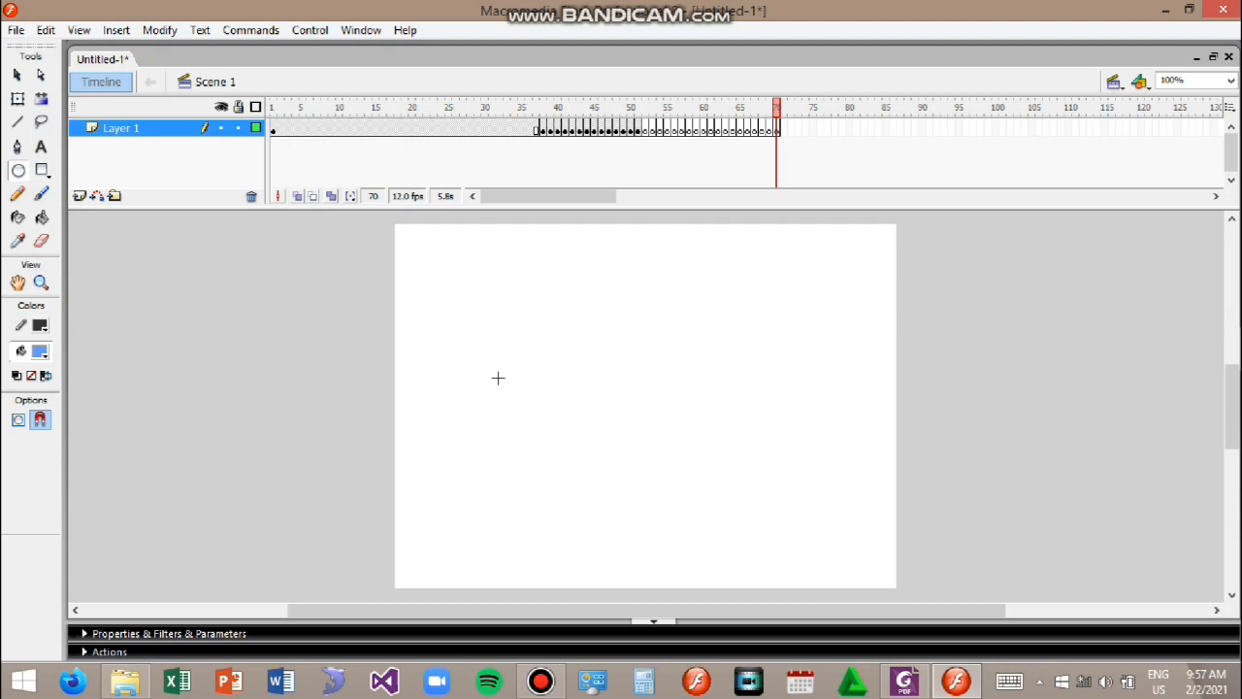
# Step: Open the Scene panel and rename Scene 1 as Introduction
pyautogui.hotkey('shift', 'F2')
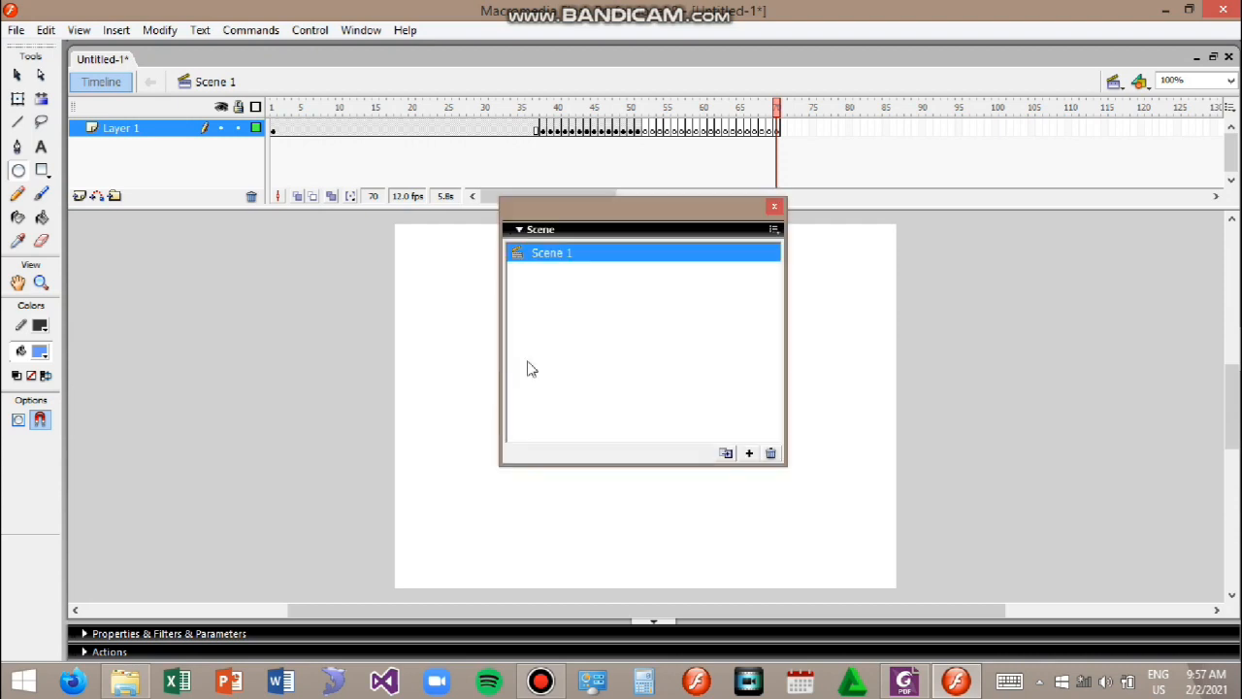
pyautogui.doubleClick(612, 252)
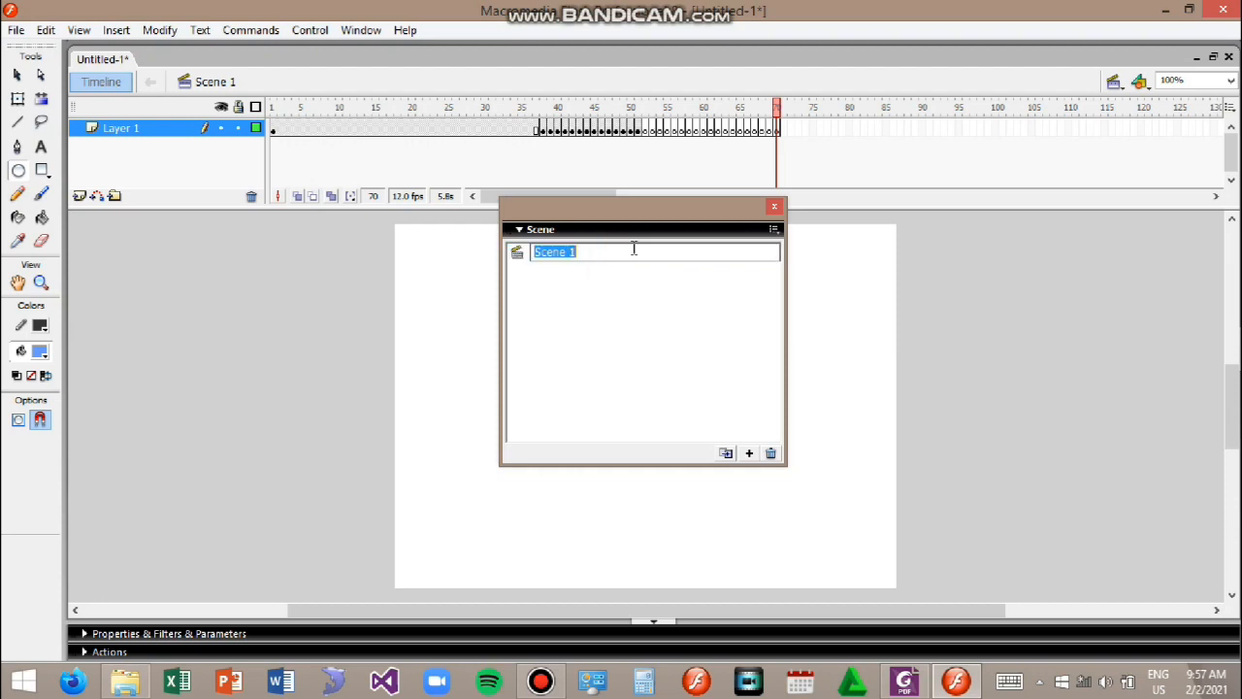
pyautogui.press('BackSpace')
pyautogui.press('BackSpace')
pyautogui.press('BackSpace')
pyautogui.press('BackSpace')
pyautogui.click(641, 286)
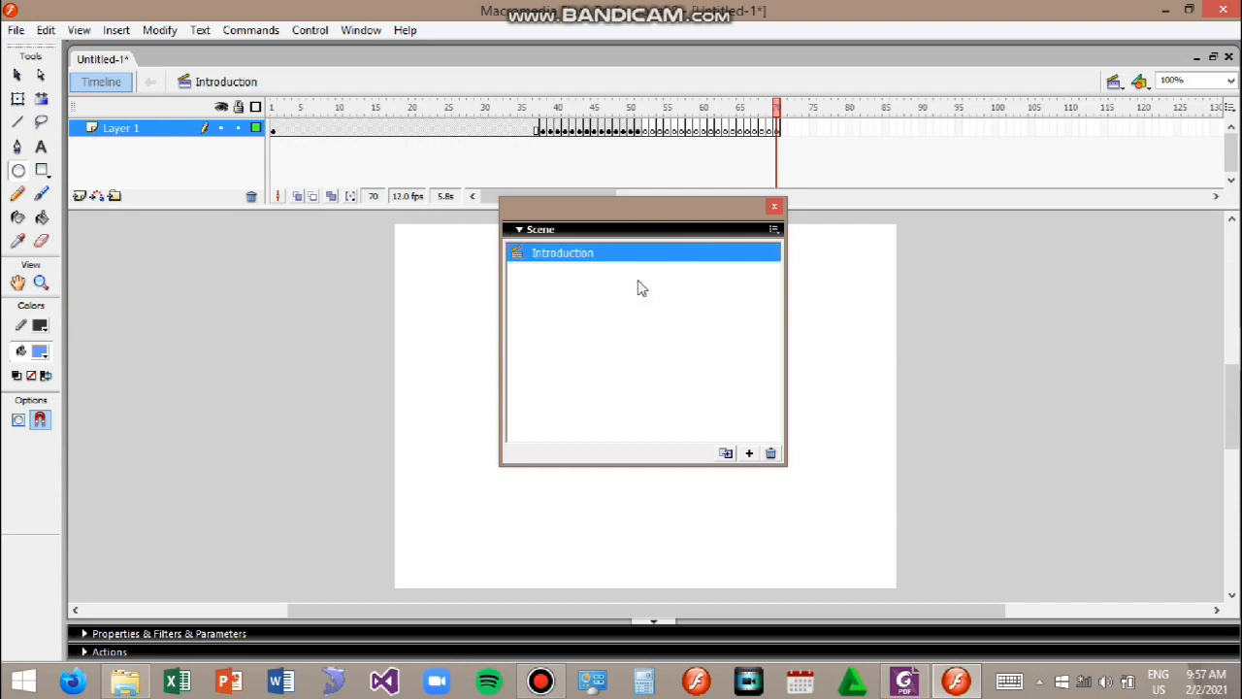
# Step: Add a new scene, rename it Title, and move the Scene panel aside
pyautogui.click(749, 453)
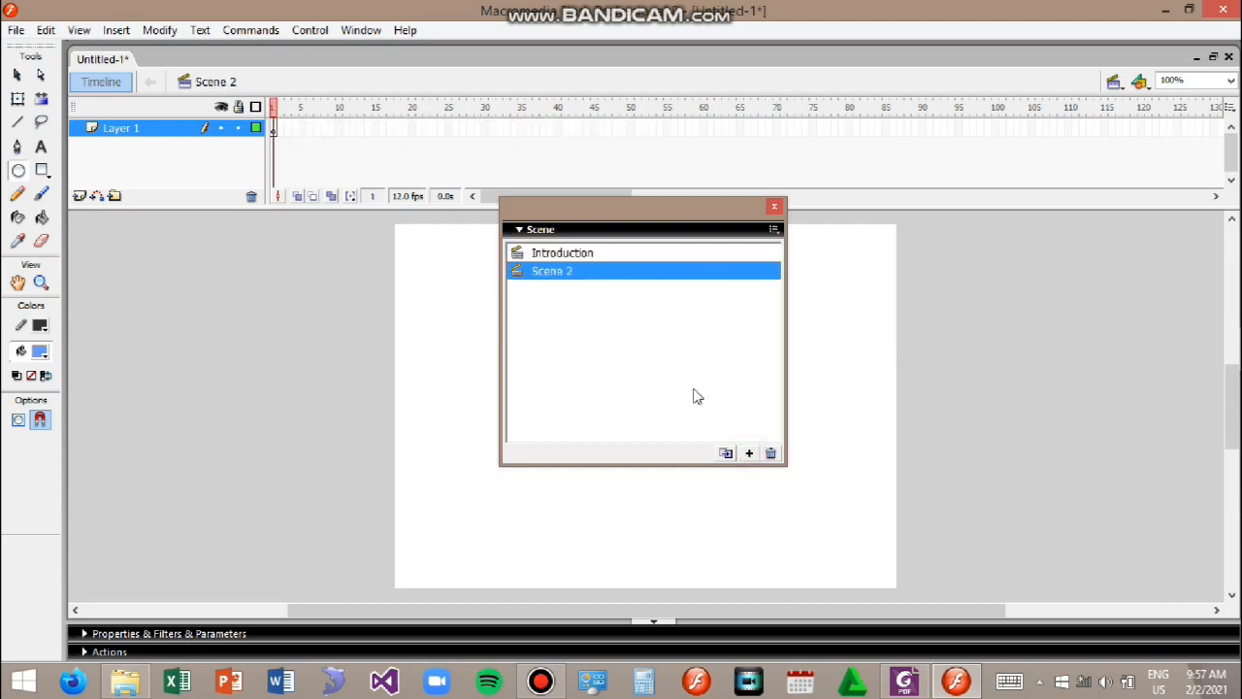
pyautogui.doubleClick(568, 273)
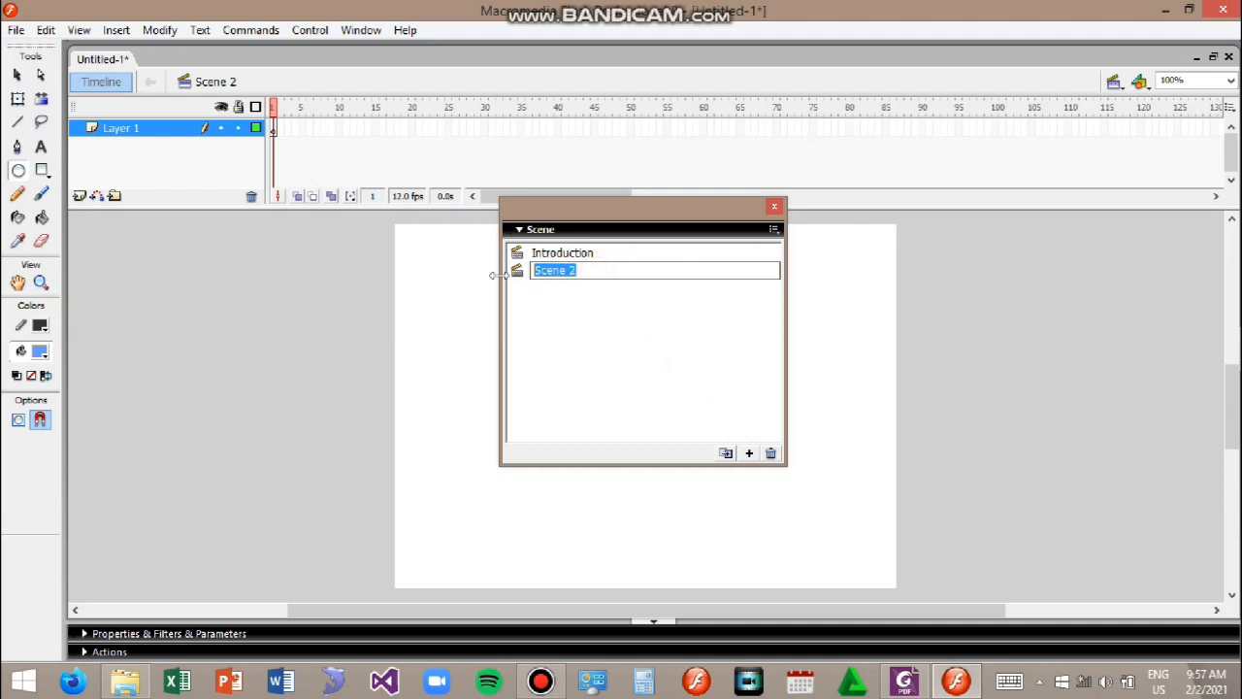
pyautogui.write('Title')
pyautogui.moveTo(716, 215); pyautogui.dragTo(1061, 177)
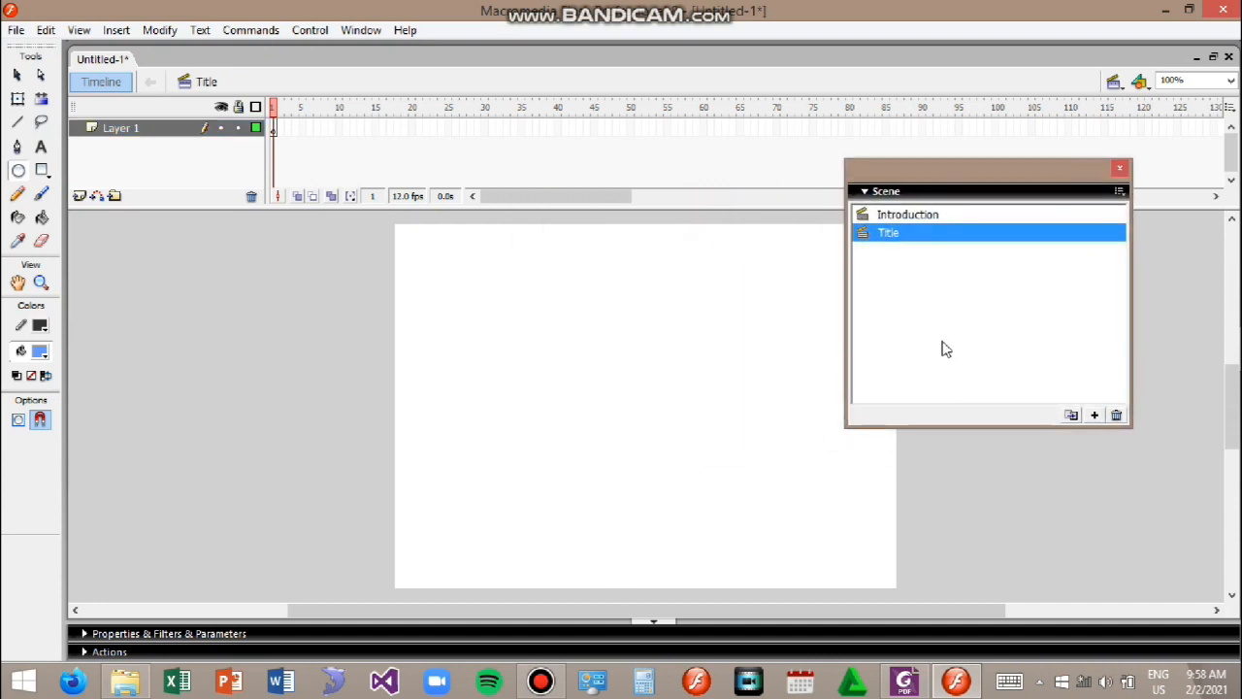
# Step: Add a text box reading "The parable of mustard seed" on the Title scene's stage
pyautogui.click(41, 147)
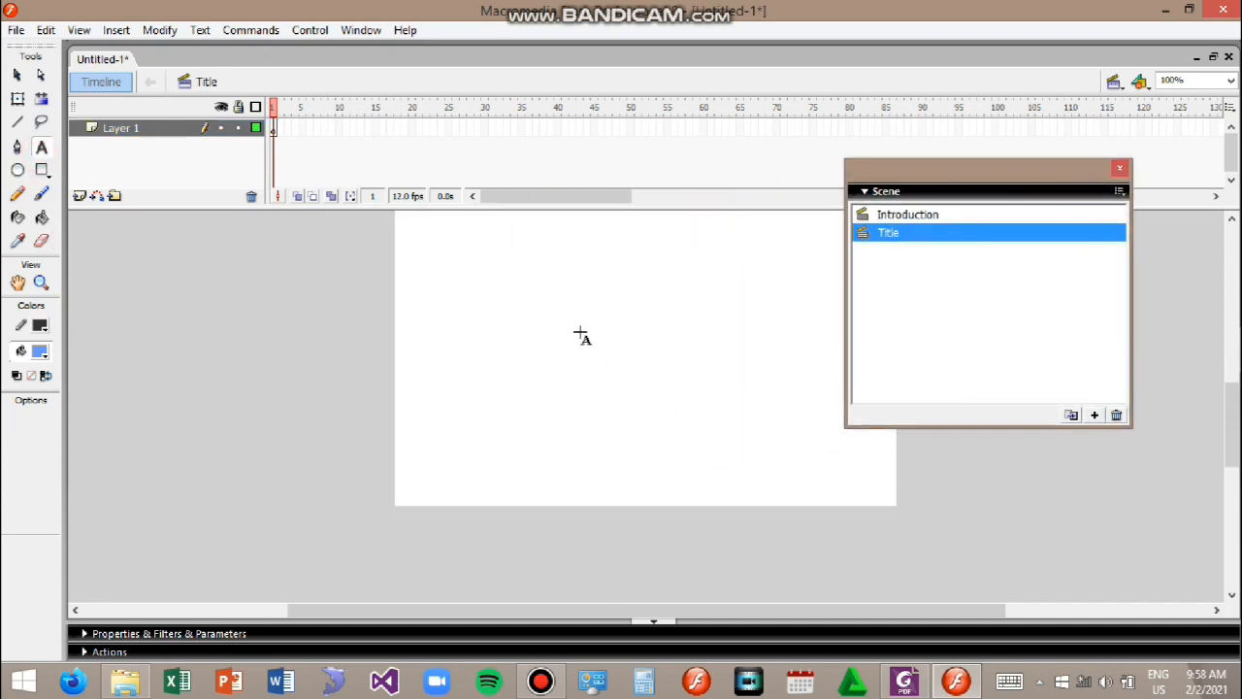
pyautogui.scroll(2, 732, 351)
pyautogui.click(627, 427)
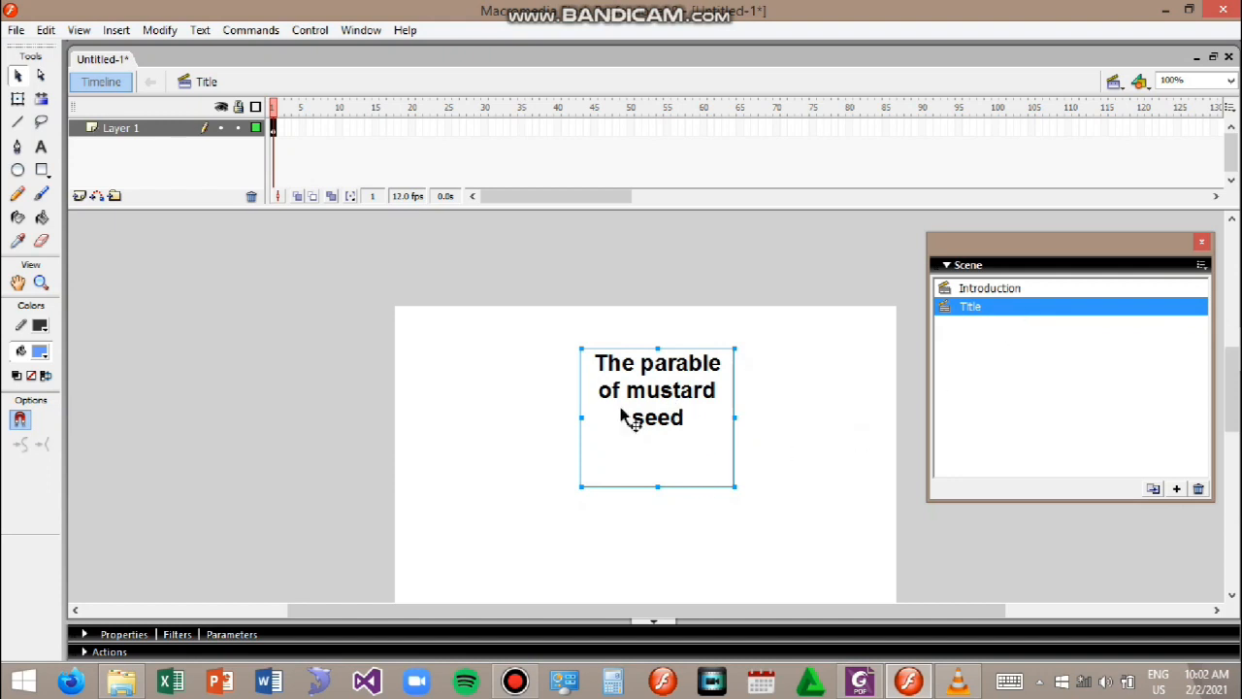
# Step: Widen the title text box to a single line and move it toward the stage's top
pyautogui.click(579, 418)
pyautogui.moveTo(579, 418); pyautogui.dragTo(444, 419)
pyautogui.moveTo(735, 418); pyautogui.dragTo(856, 417)
pyautogui.moveTo(652, 486); pyautogui.dragTo(666, 399)
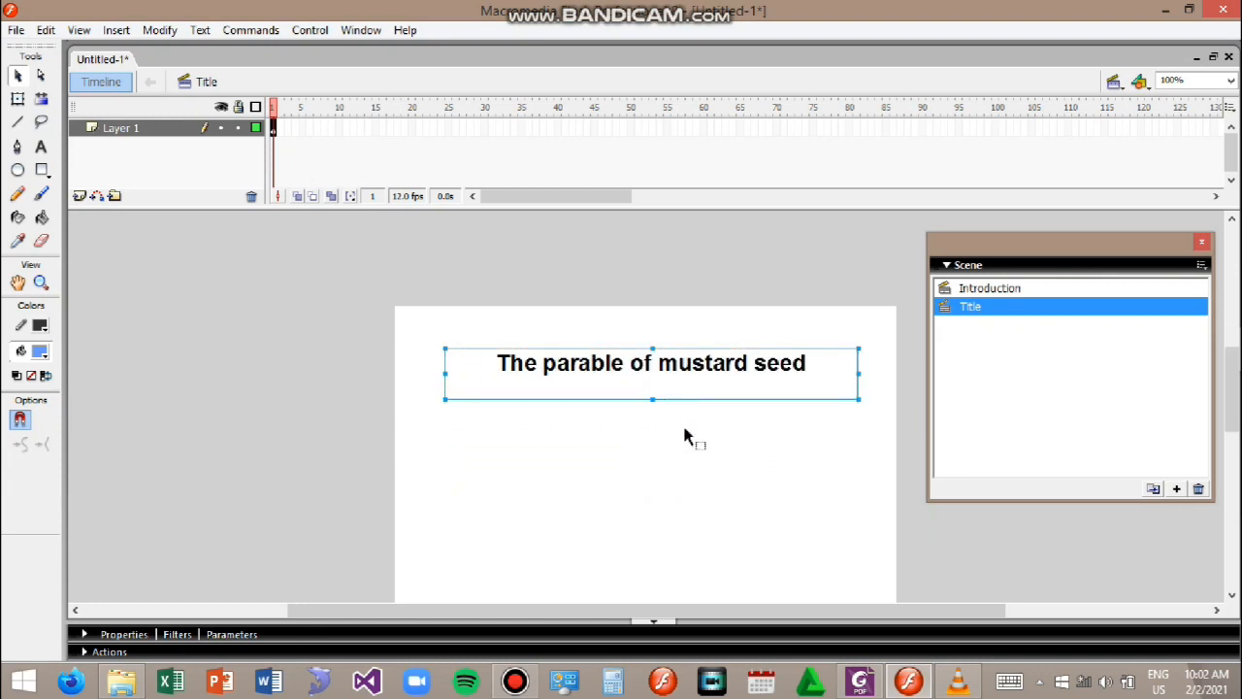
# Step: Insert a blank keyframe at frame 25 of the Title scene's layer
pyautogui.click(450, 130)
pyautogui.rightClick(449, 132)
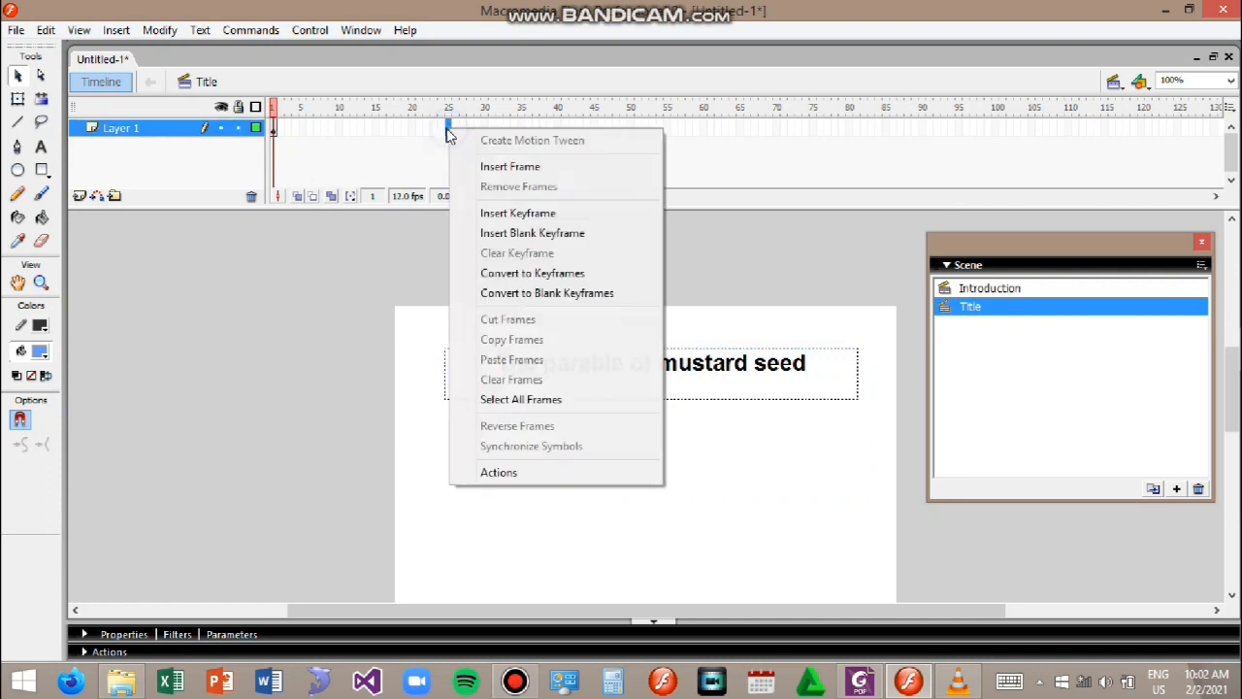
pyautogui.click(554, 234)
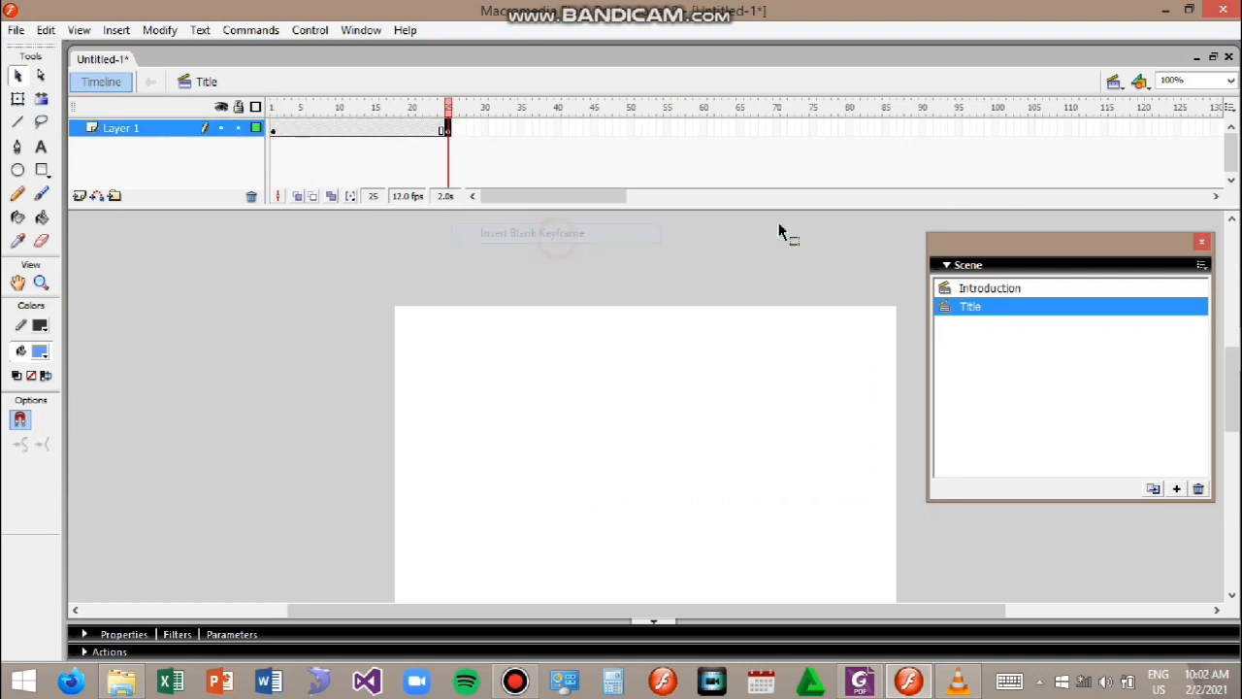
# Step: Insert keyframes at frame 26 and at frame 24
pyautogui.rightClick(447, 134)
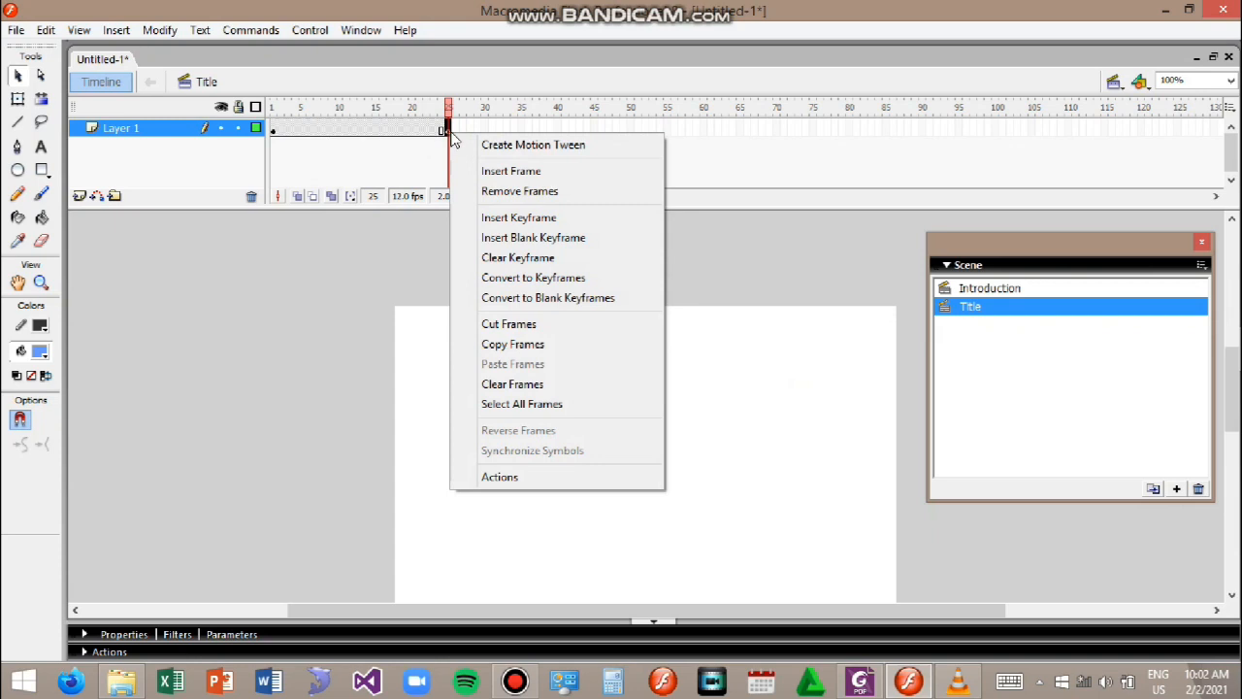
pyautogui.click(513, 217)
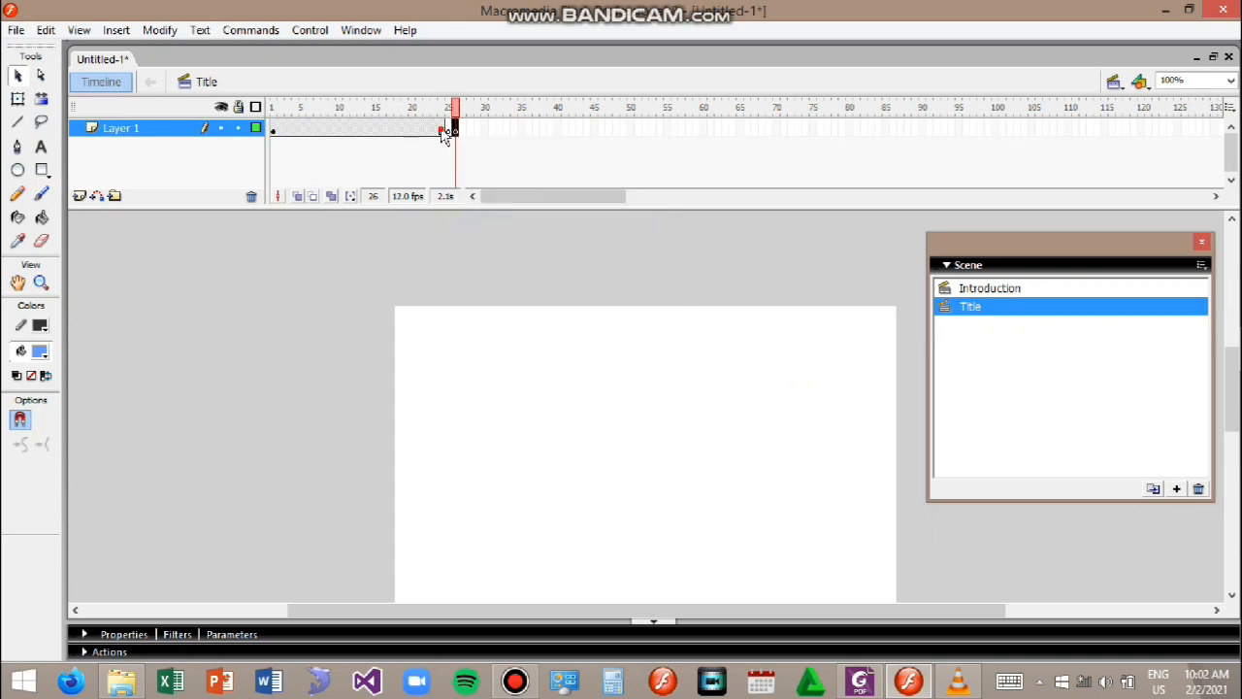
pyautogui.rightClick(439, 133)
pyautogui.click(490, 211)
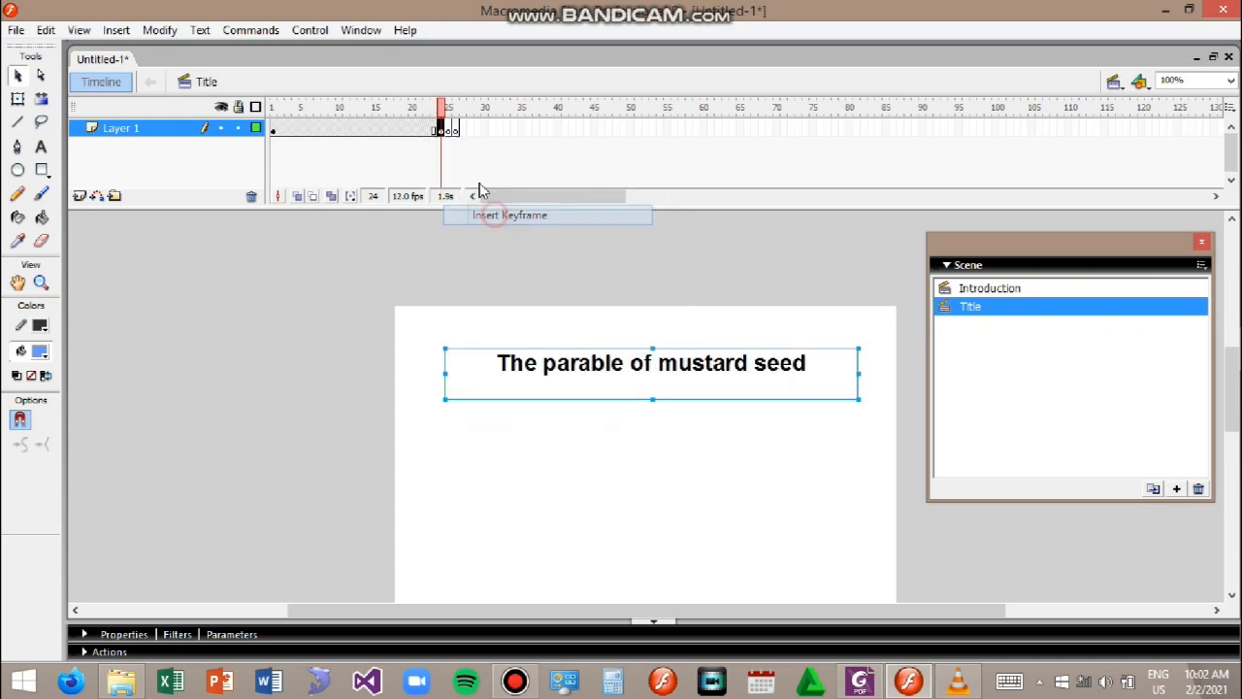
# Step: Remove the frames after frame 24 on the Title scene's layer
pyautogui.click(449, 132)
pyautogui.rightClick(448, 132)
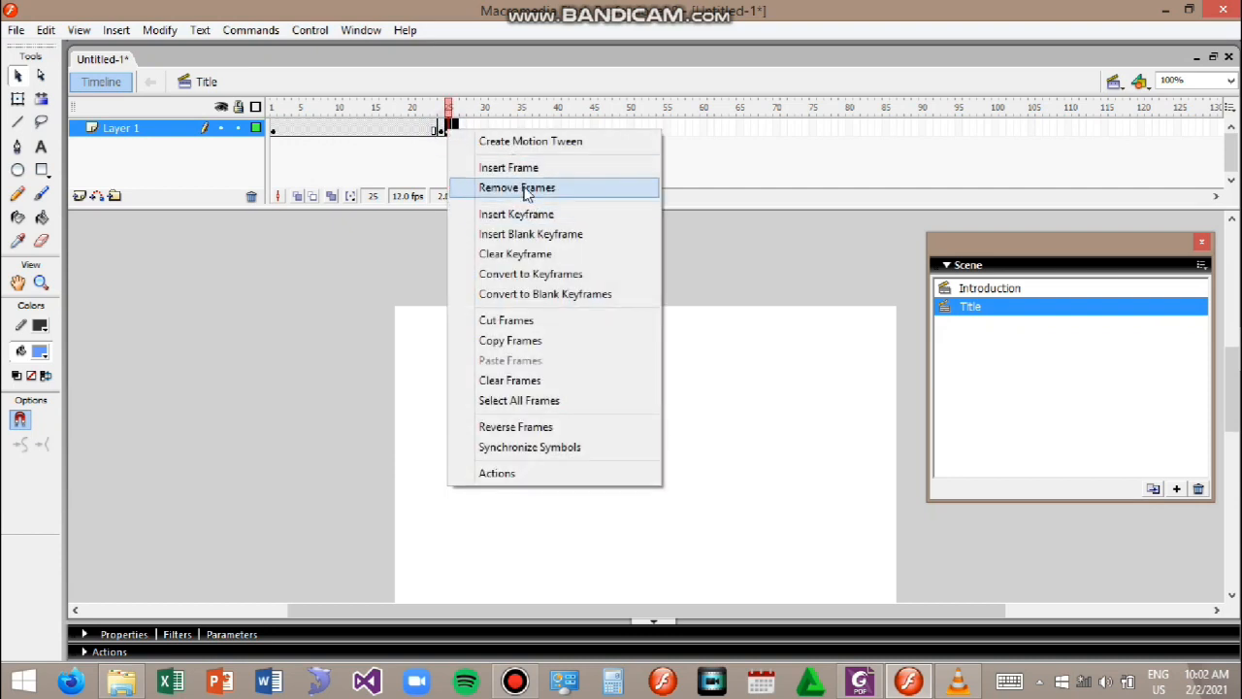
pyautogui.click(522, 189)
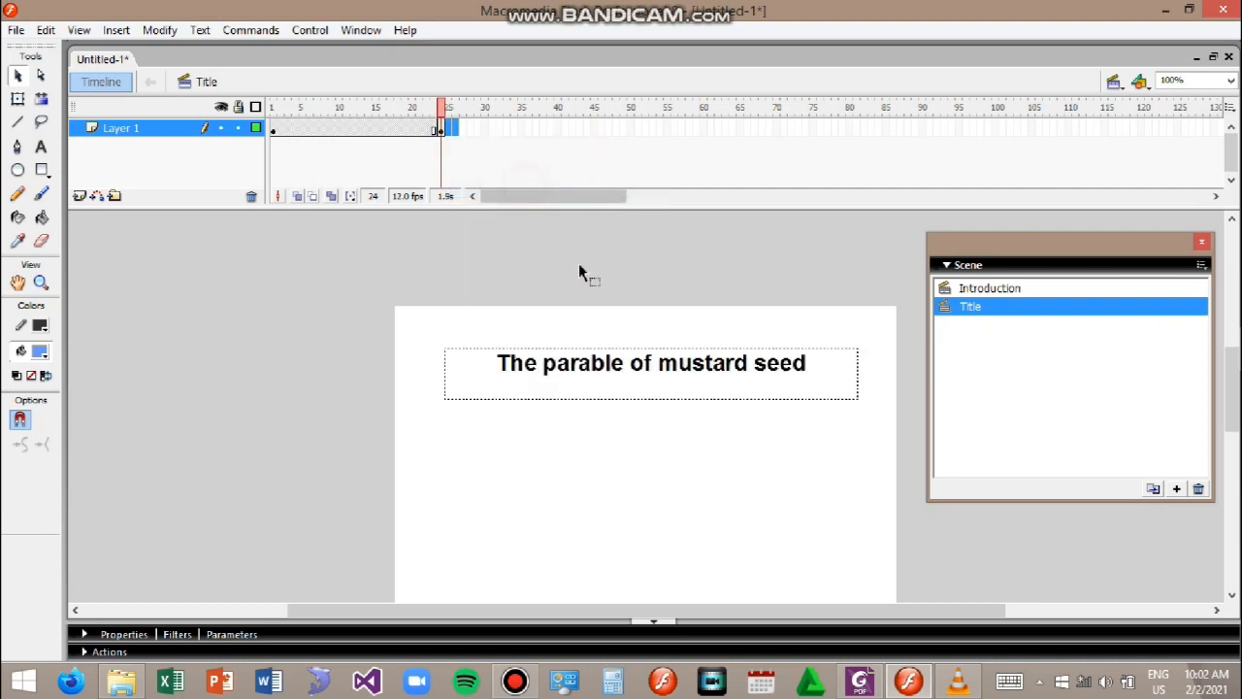
# Step: Switch to the Introduction scene and move the whole circle toward the stage's upper left
pyautogui.click(1005, 289)
pyautogui.moveTo(582, 491)
pyautogui.mouseDown()
pyautogui.moveTo(644, 491)
pyautogui.moveTo(493, 463)
pyautogui.moveTo(501, 470)
pyautogui.mouseUp()
pyautogui.click(673, 490)
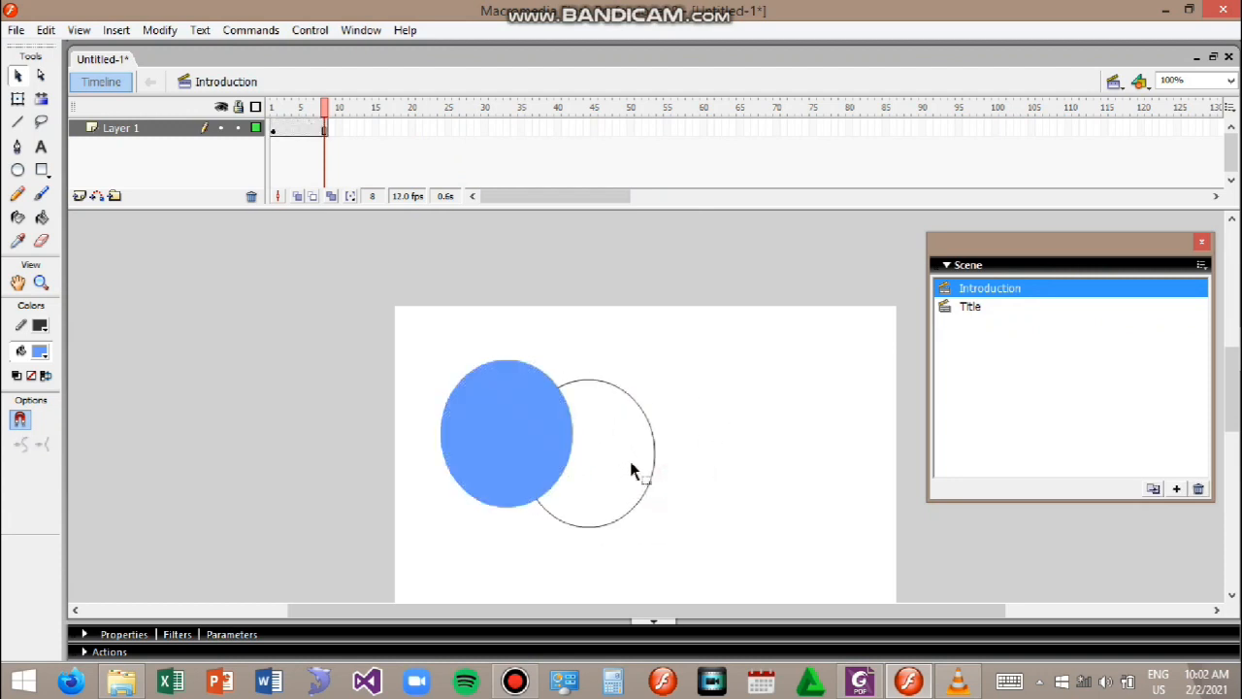
pyautogui.hotkey('ctrl', 'z')
pyautogui.hotkey('ctrl', 'z')
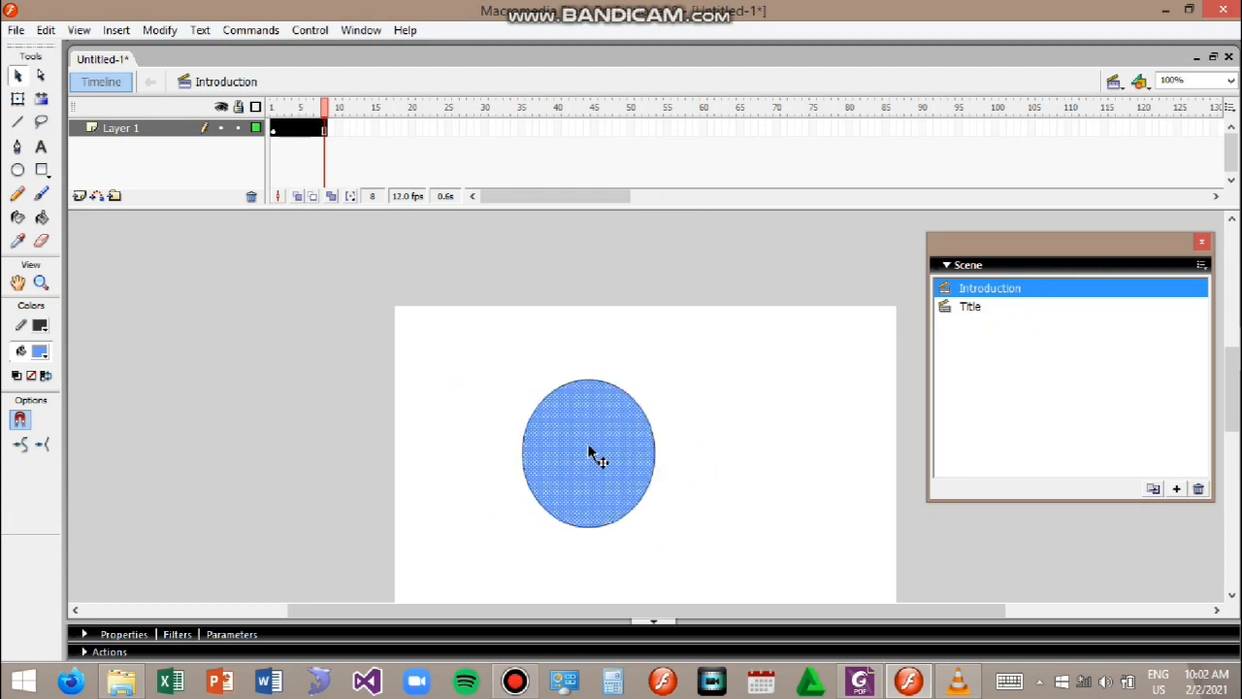
pyautogui.moveTo(615, 476); pyautogui.dragTo(520, 439)
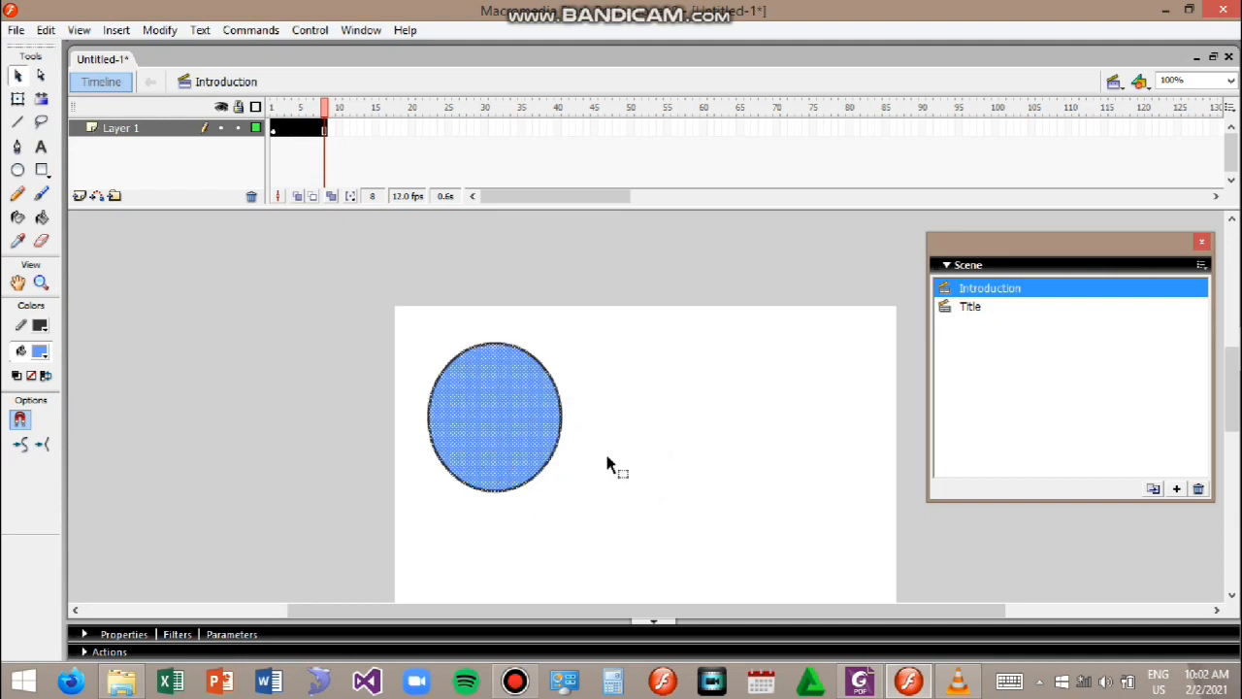
# Step: Select frames 2 to 8 on the Introduction scene's layer and remove them
pyautogui.click(288, 128)
pyautogui.click(355, 159)
pyautogui.moveTo(326, 130); pyautogui.dragTo(280, 134)
pyautogui.rightClick(282, 136)
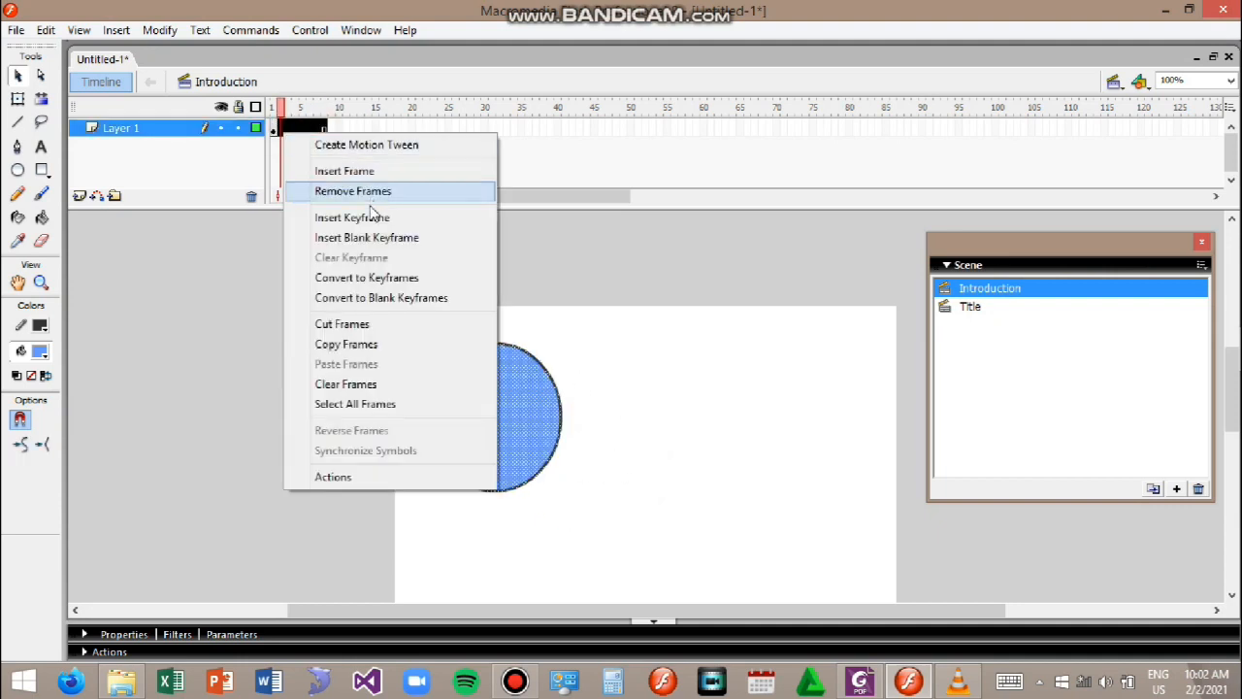
pyautogui.click(388, 200)
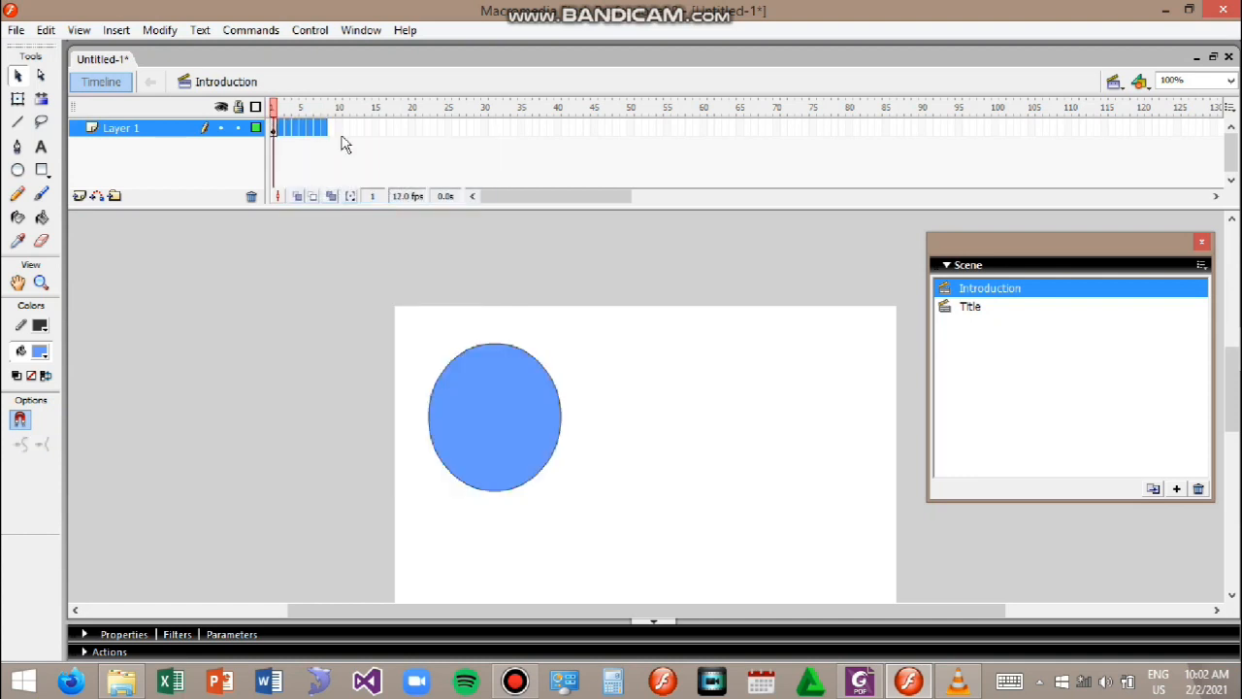
# Step: At a new keyframe on frame 10, move the circle toward the stage's right, then test the movie
pyautogui.click(339, 129)
pyautogui.rightClick(340, 131)
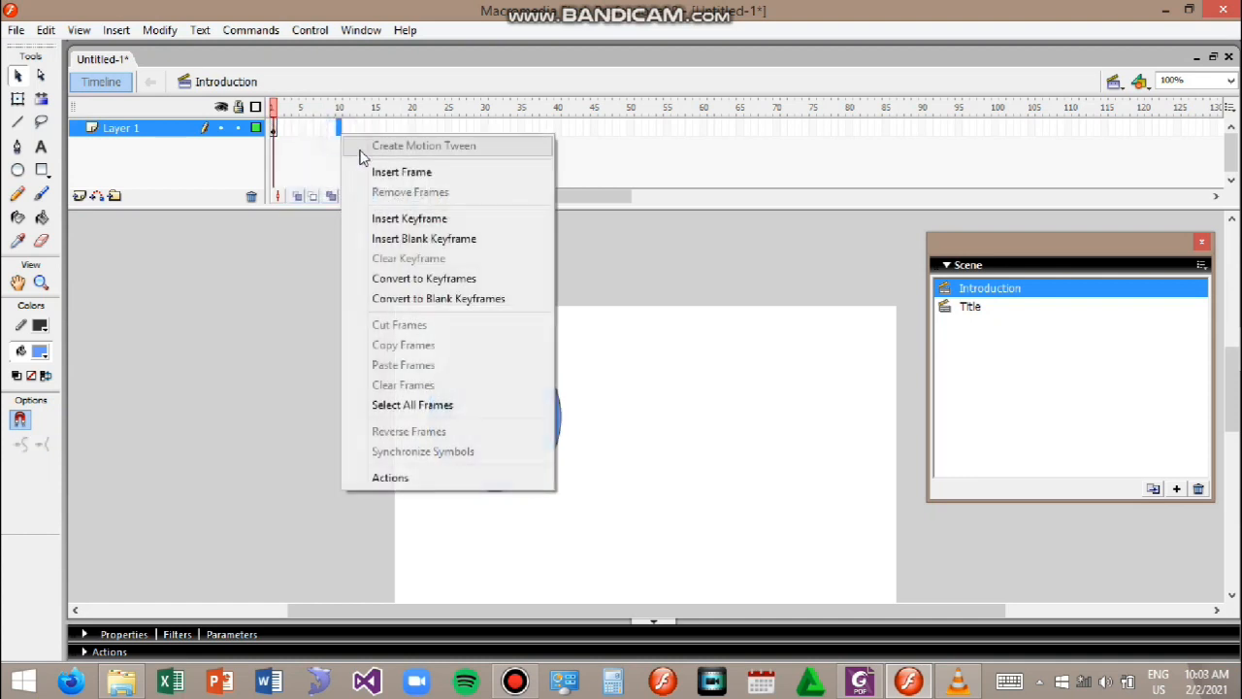
pyautogui.click(406, 220)
pyautogui.moveTo(488, 450); pyautogui.dragTo(765, 485)
pyautogui.click(722, 544)
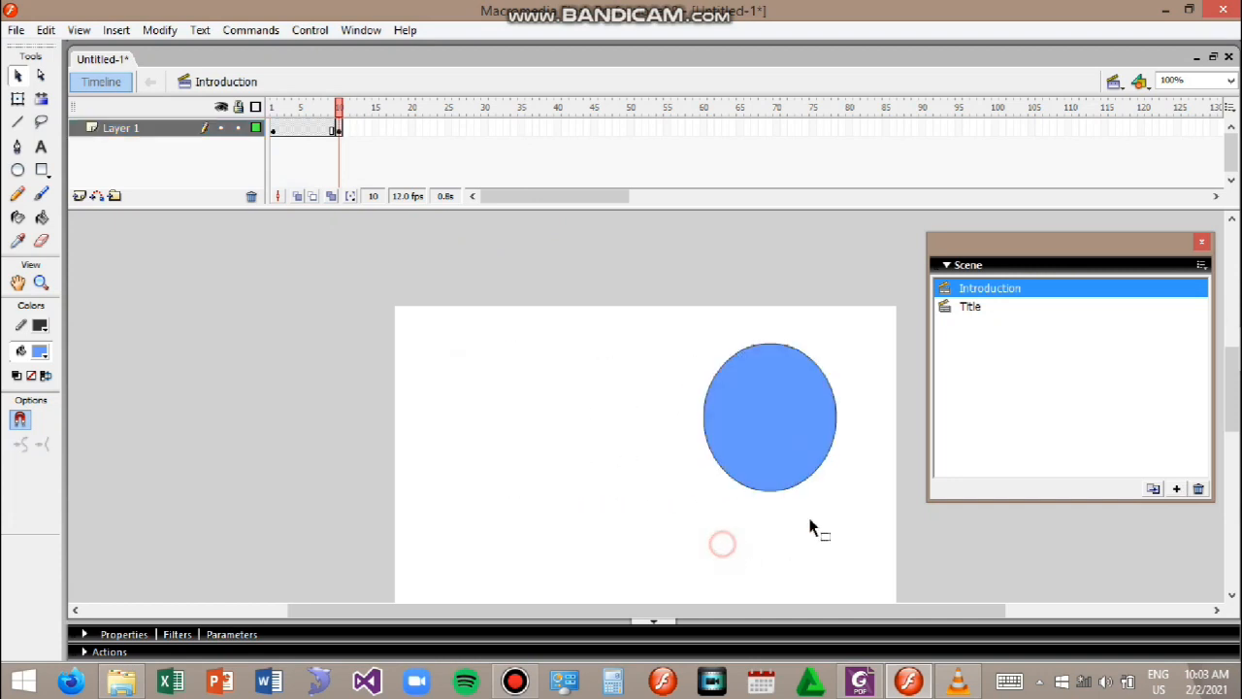
pyautogui.hotkey('ctrl', 'Return')
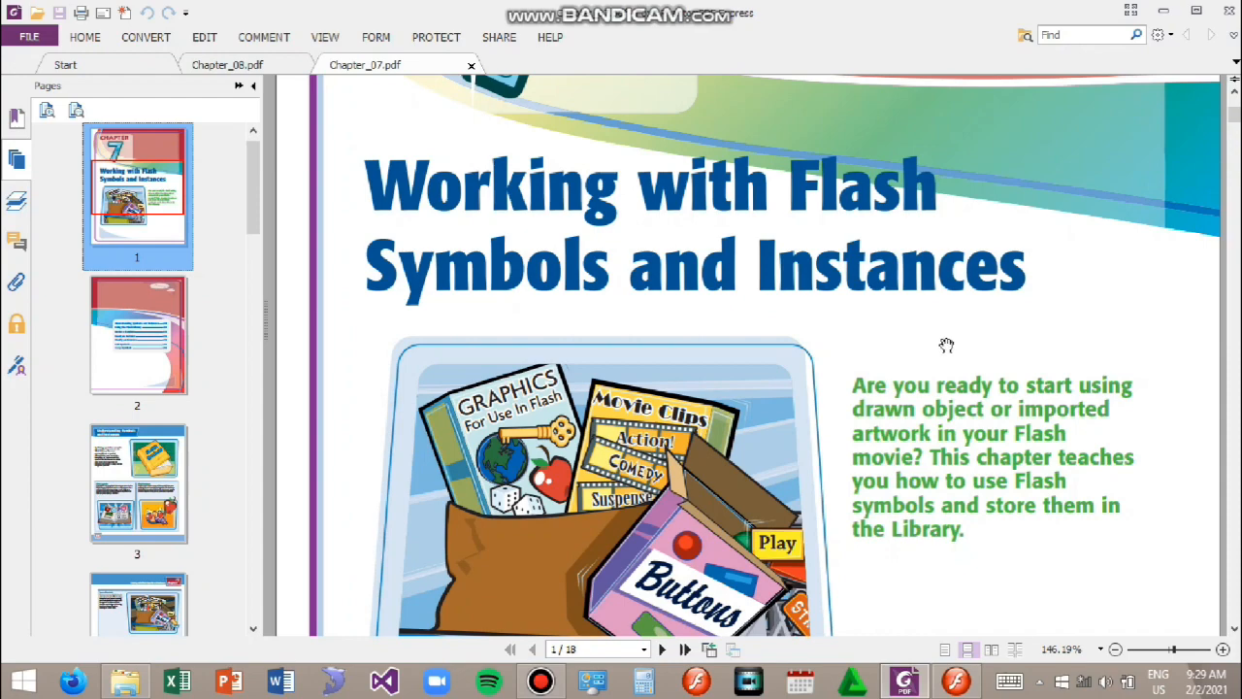
# Step: Scroll through the Chapter_07 PDF's pages about Flash symbols and instances
pyautogui.scroll(-5, 918, 401)
pyautogui.scroll(-15, 918, 401)
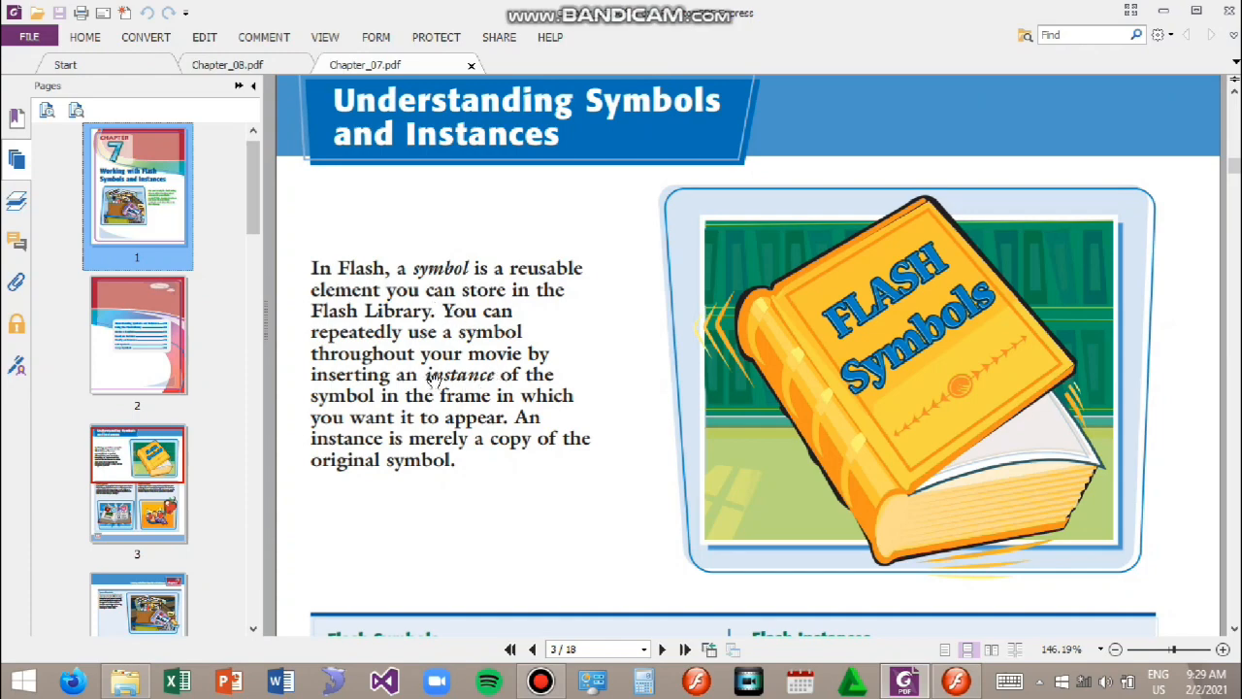
pyautogui.scroll(-5, 486, 488)
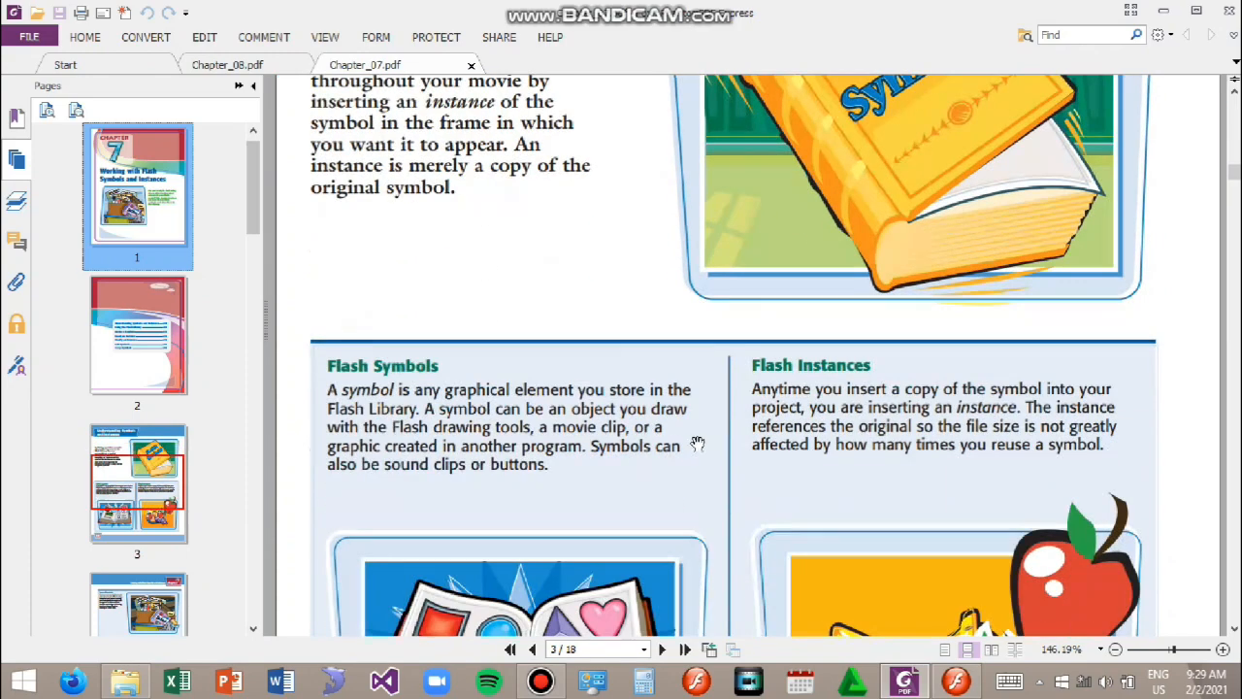
pyautogui.scroll(-3, 599, 407)
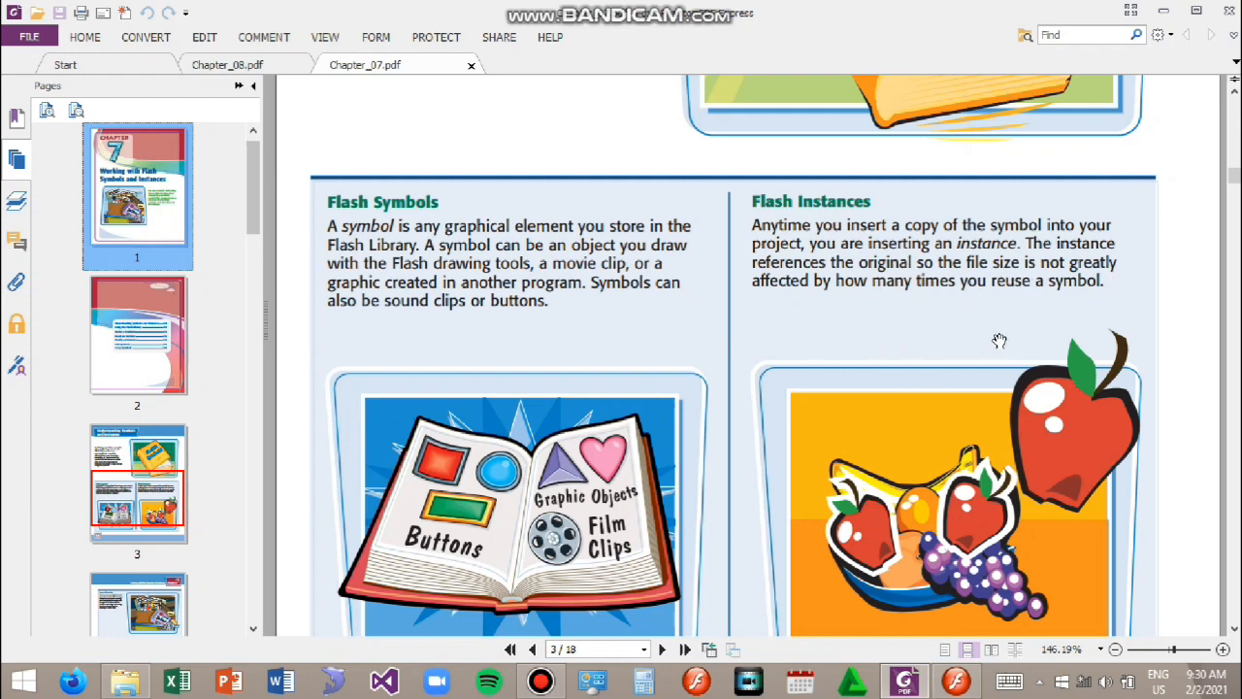
pyautogui.scroll(-10, 1005, 385)
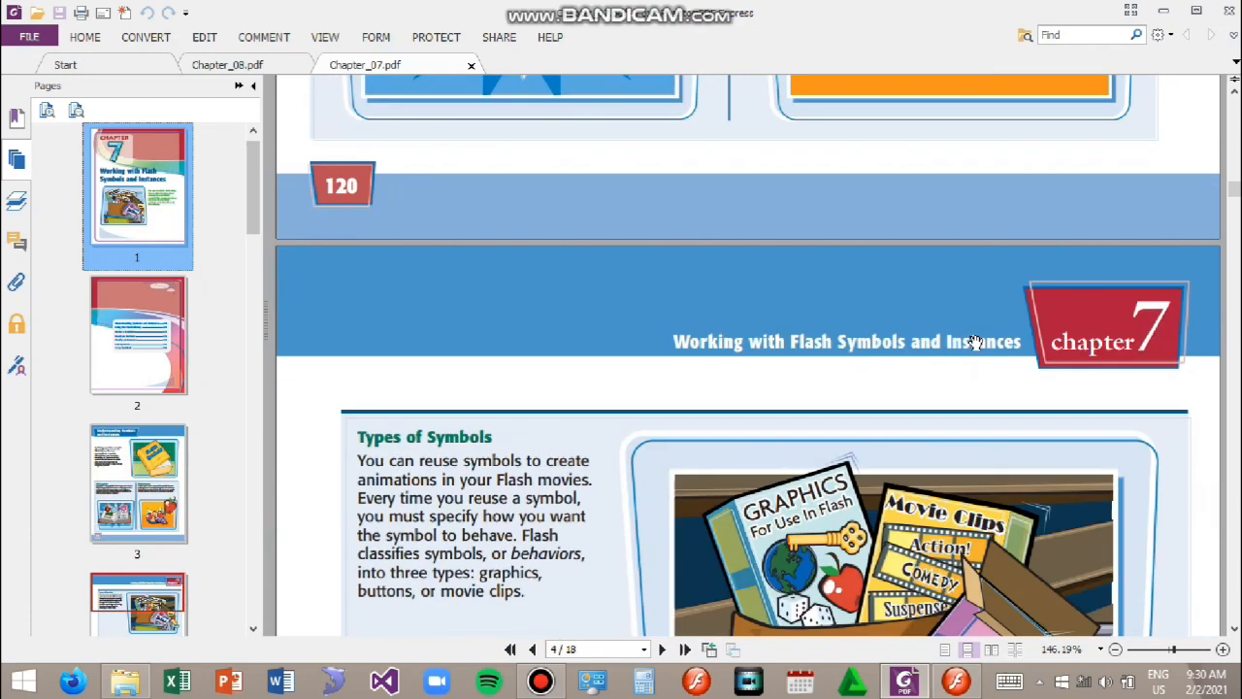
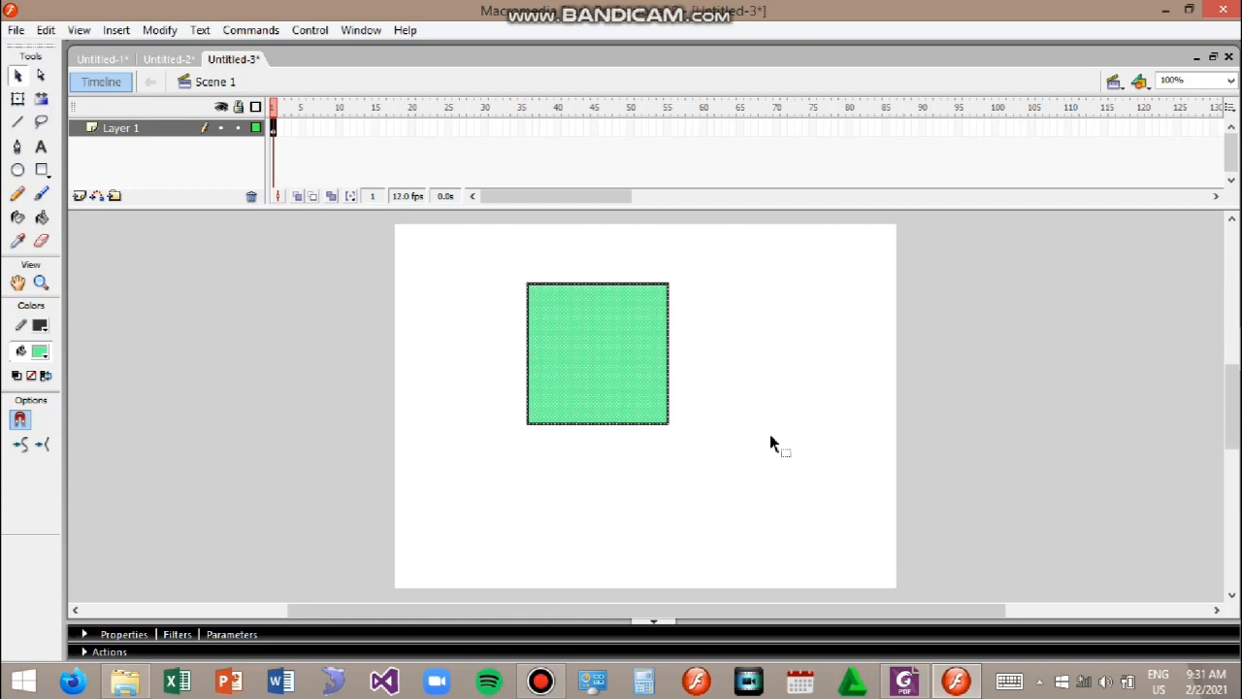
# Step: Convert the green square into a Movie clip symbol named Square
pyautogui.rightClick(632, 380)
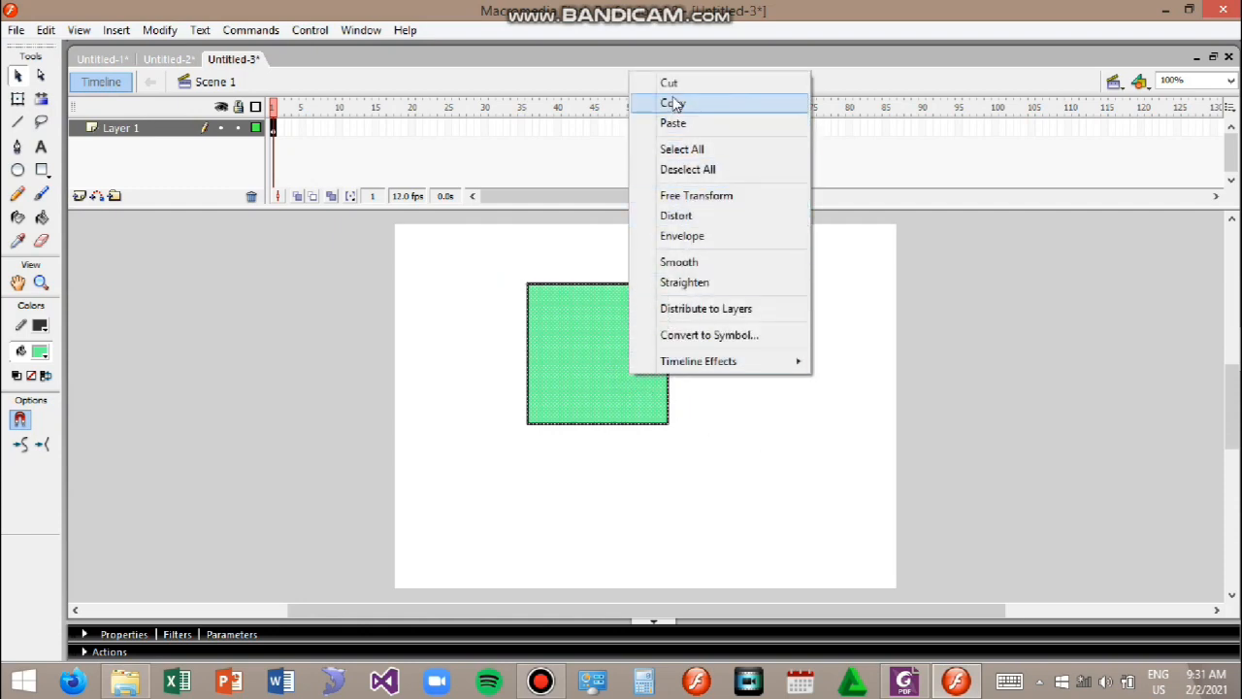
pyautogui.click(723, 337)
pyautogui.moveTo(640, 146); pyautogui.dragTo(915, 234)
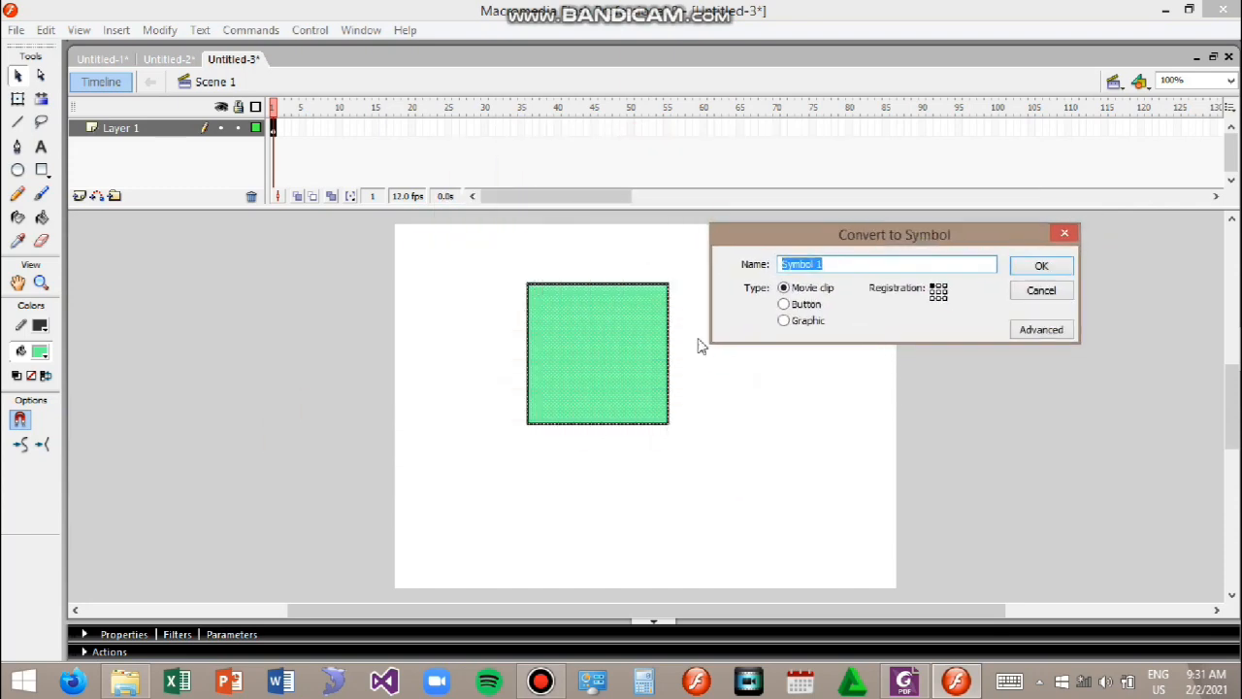
pyautogui.moveTo(825, 264); pyautogui.dragTo(756, 271)
pyautogui.write('Square')
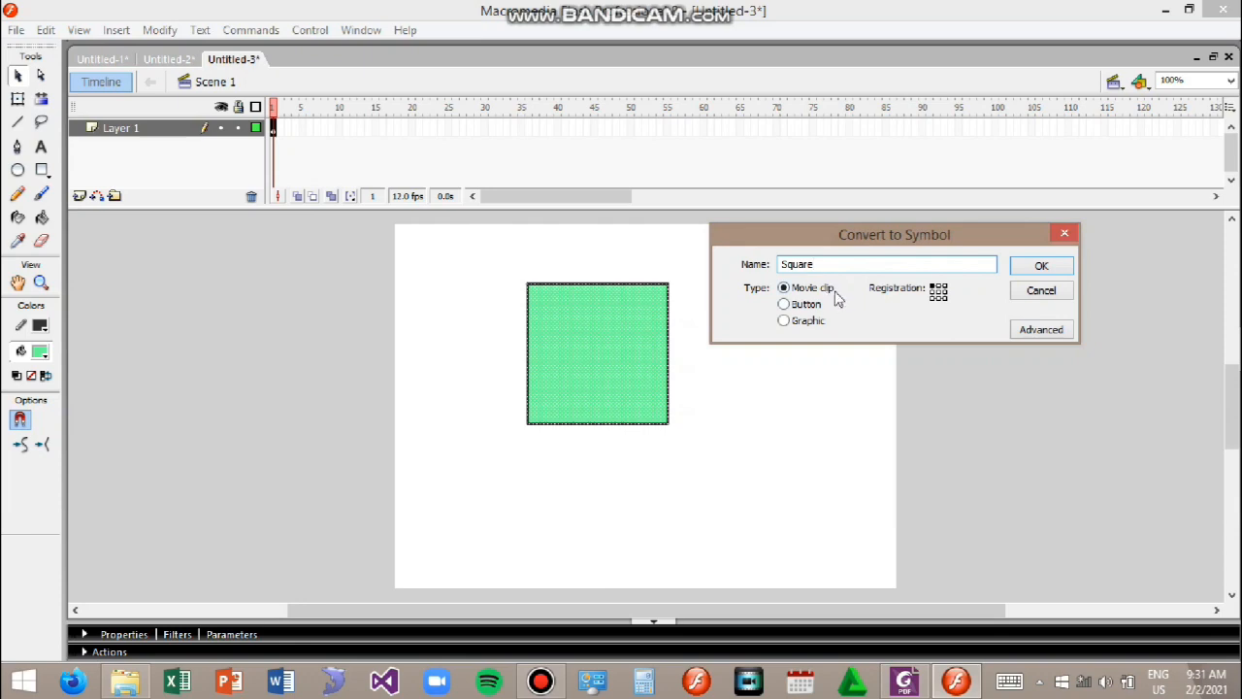
pyautogui.click(802, 306)
pyautogui.click(807, 324)
pyautogui.click(813, 288)
pyautogui.click(1042, 265)
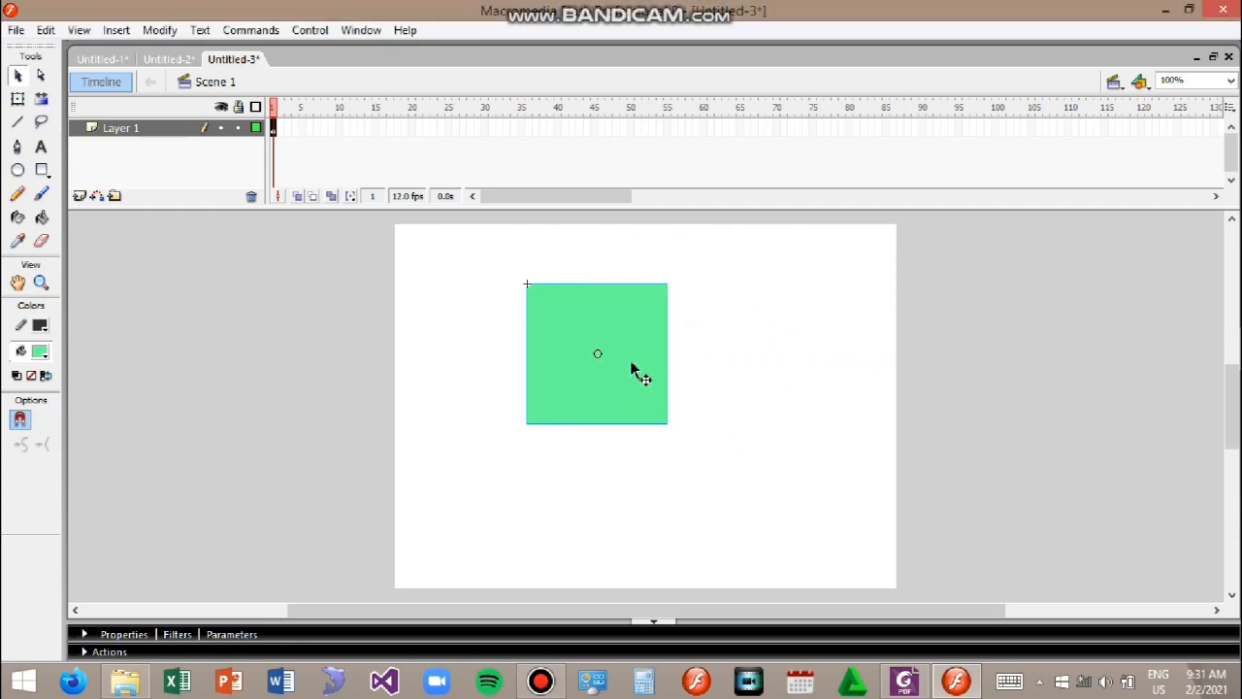
# Step: Enter the Square symbol's editing mode, return to Scene 1, and nudge the square instance slightly left
pyautogui.doubleClick(655, 396)
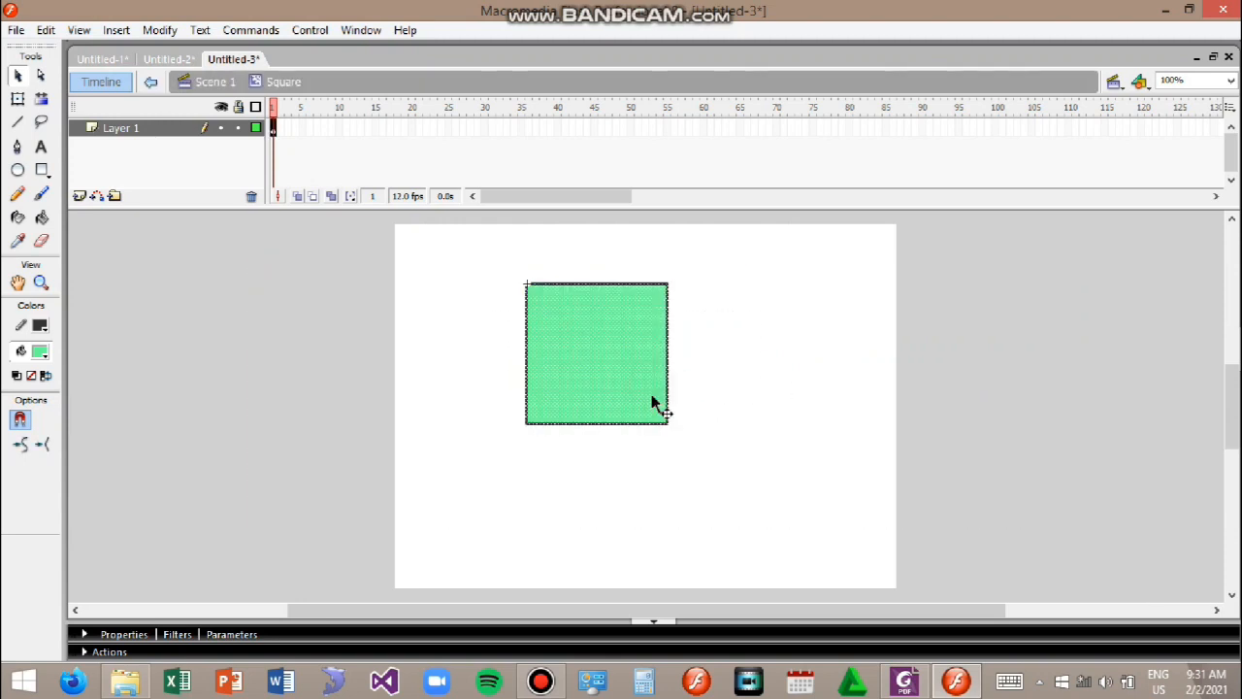
pyautogui.doubleClick(741, 380)
pyautogui.moveTo(643, 387); pyautogui.dragTo(611, 390)
pyautogui.click(732, 411)
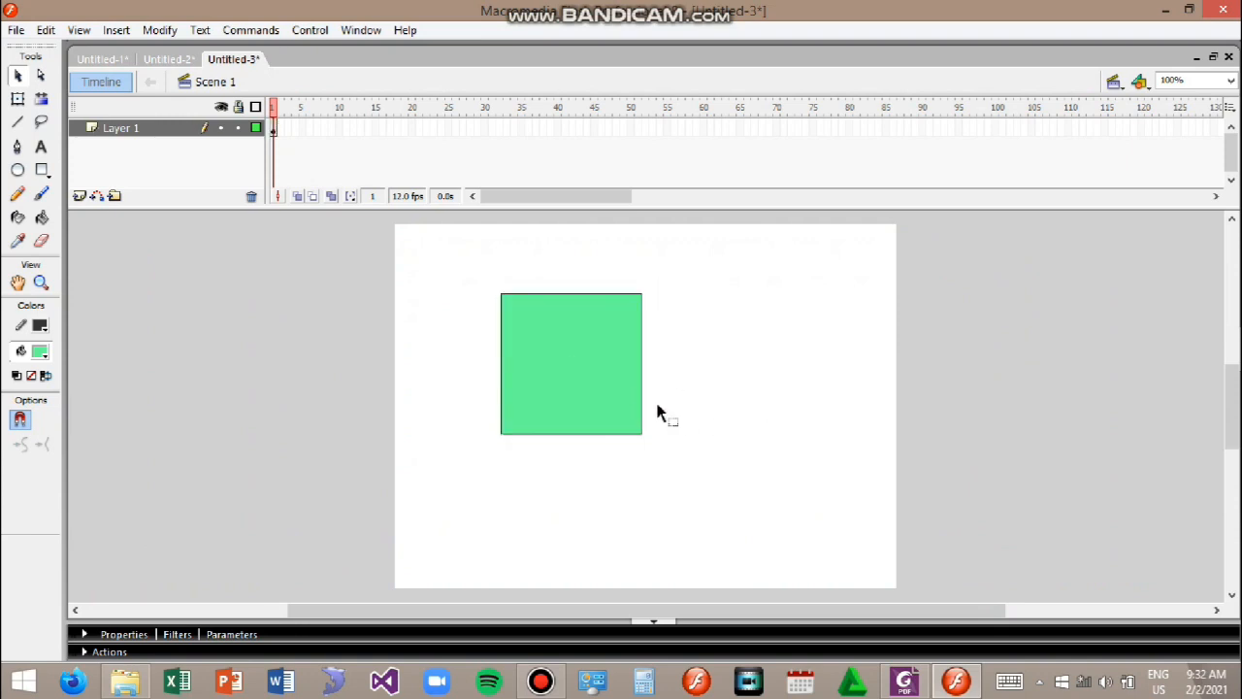
pyautogui.click(615, 395)
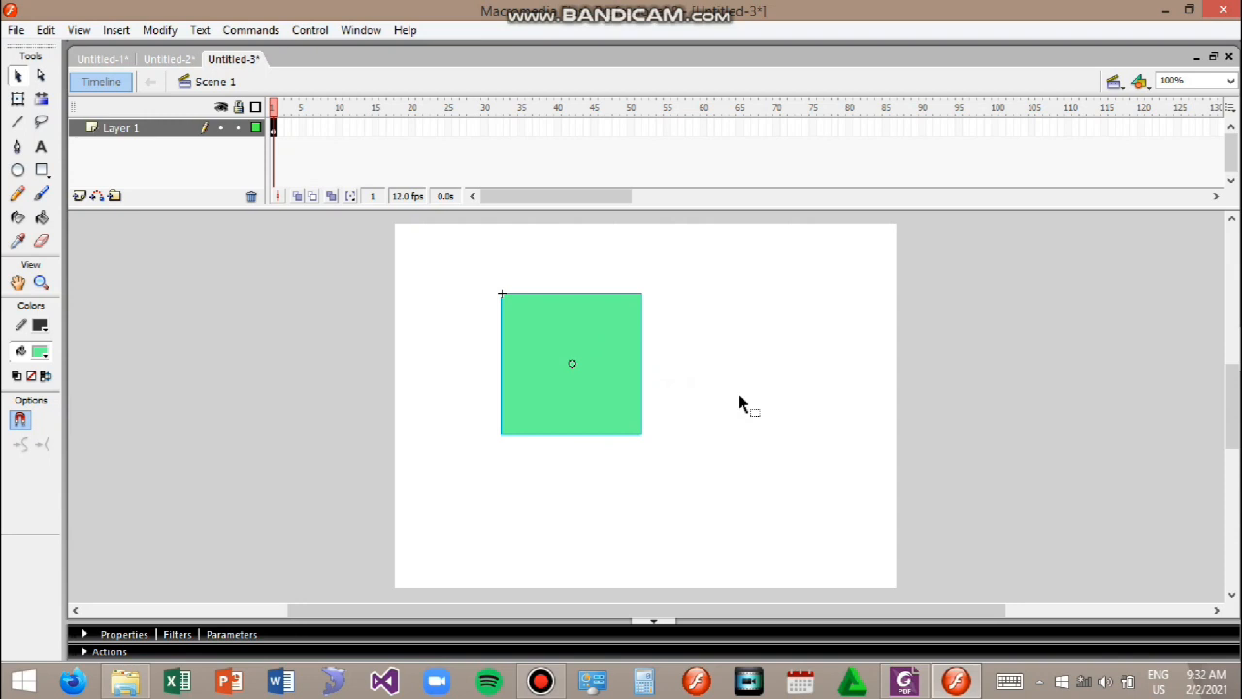
# Step: Open the Library panel, move it beside the stage, and preview the Square symbol
pyautogui.hotkey('ctrl', 'l')
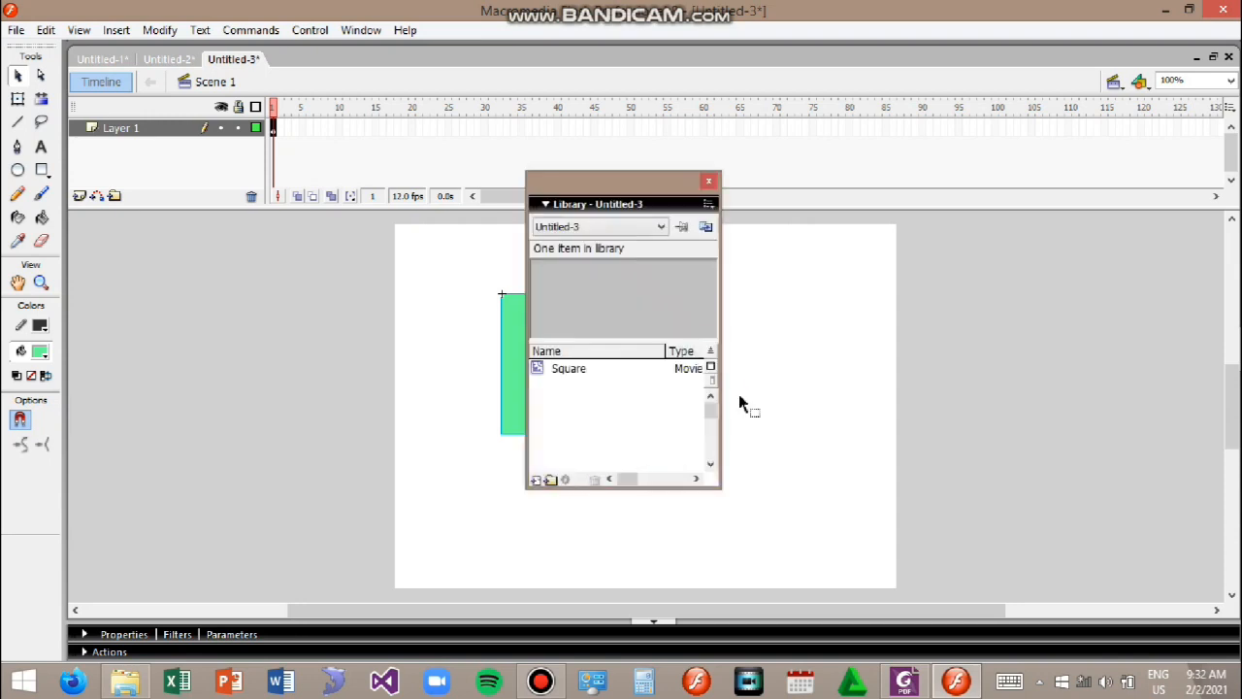
pyautogui.moveTo(621, 184); pyautogui.dragTo(1051, 199)
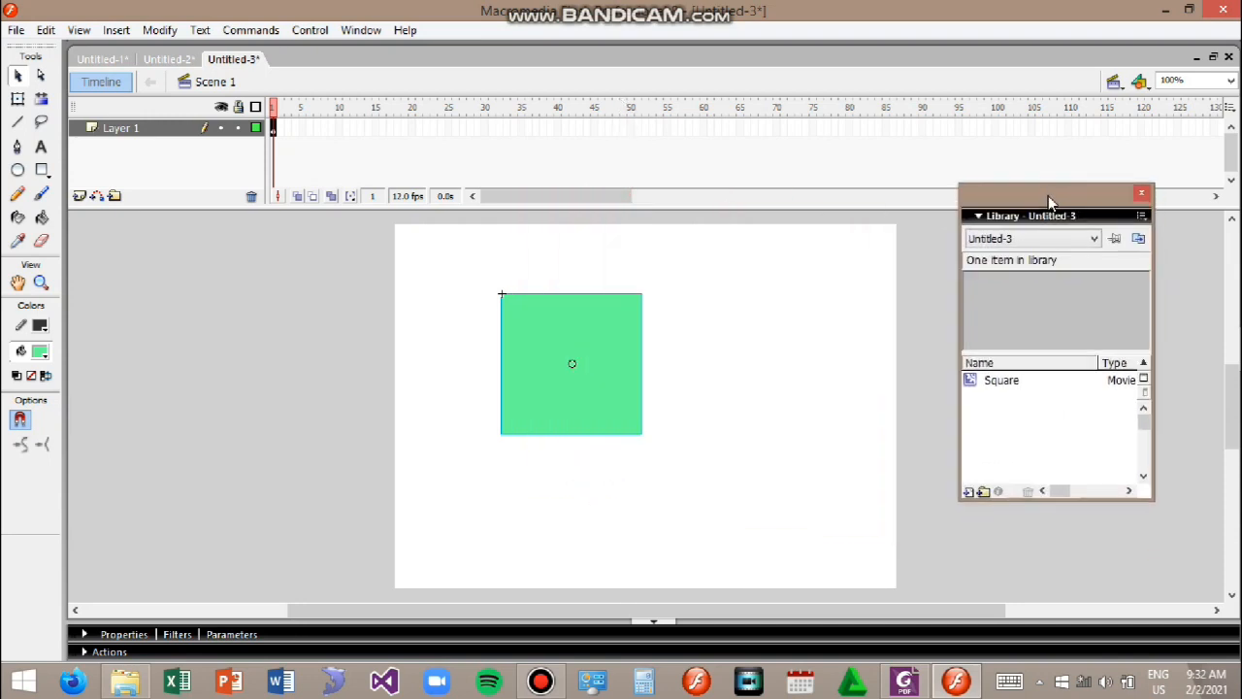
pyautogui.click(1018, 384)
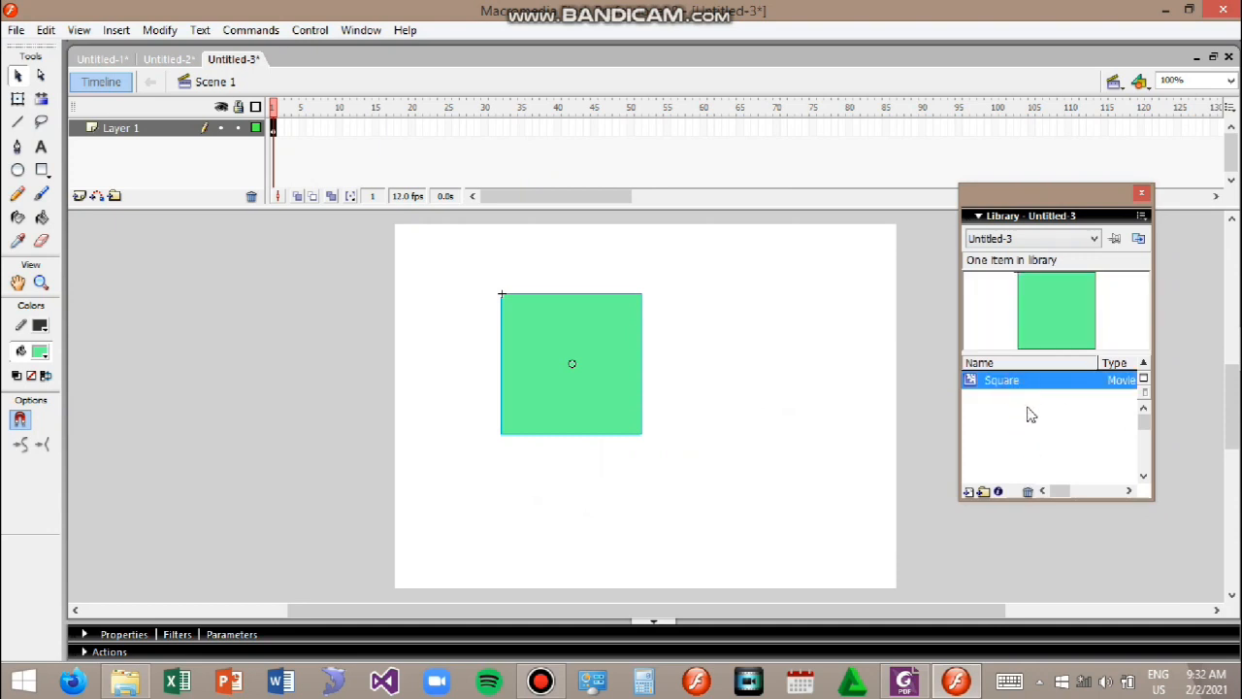
# Step: Move the square instance to the stage's upper-left corner
pyautogui.click(715, 467)
pyautogui.click(583, 342)
pyautogui.moveTo(583, 341); pyautogui.dragTo(490, 305)
pyautogui.click(676, 327)
# Step: Draw a wide ellipse to the right of the square with the Oval tool and select it
pyautogui.click(17, 170)
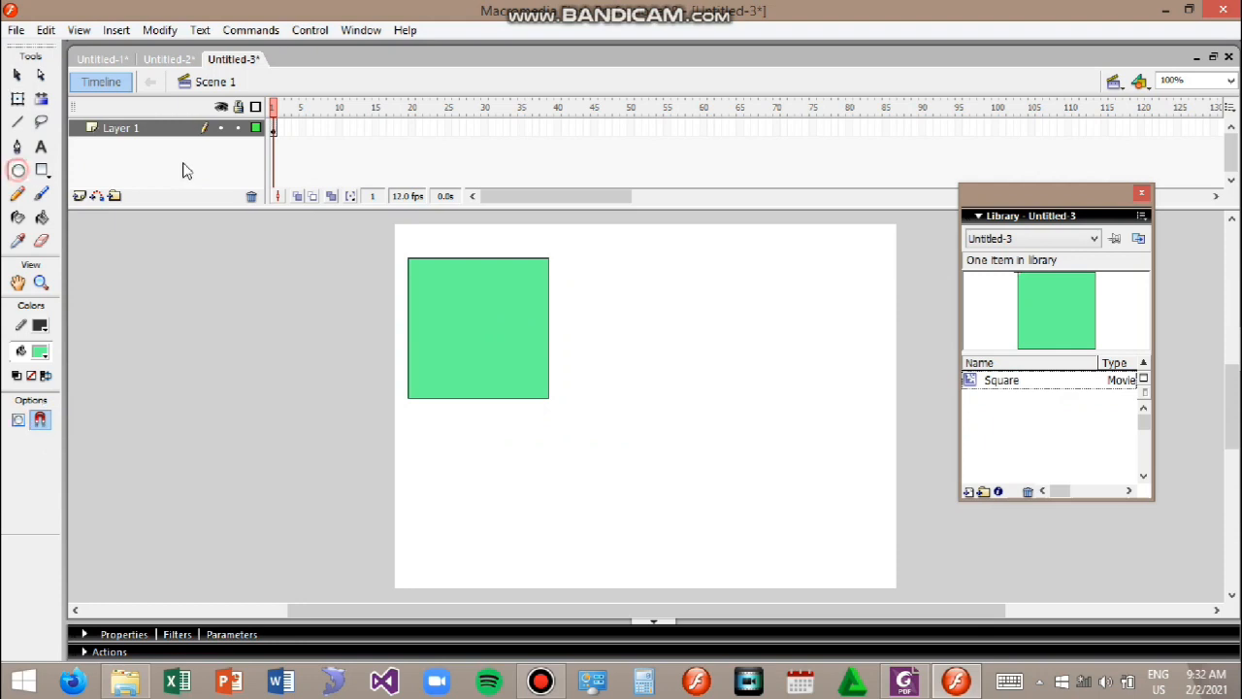
pyautogui.moveTo(626, 297); pyautogui.dragTo(782, 341)
pyautogui.click(16, 75)
pyautogui.moveTo(606, 272); pyautogui.dragTo(828, 391)
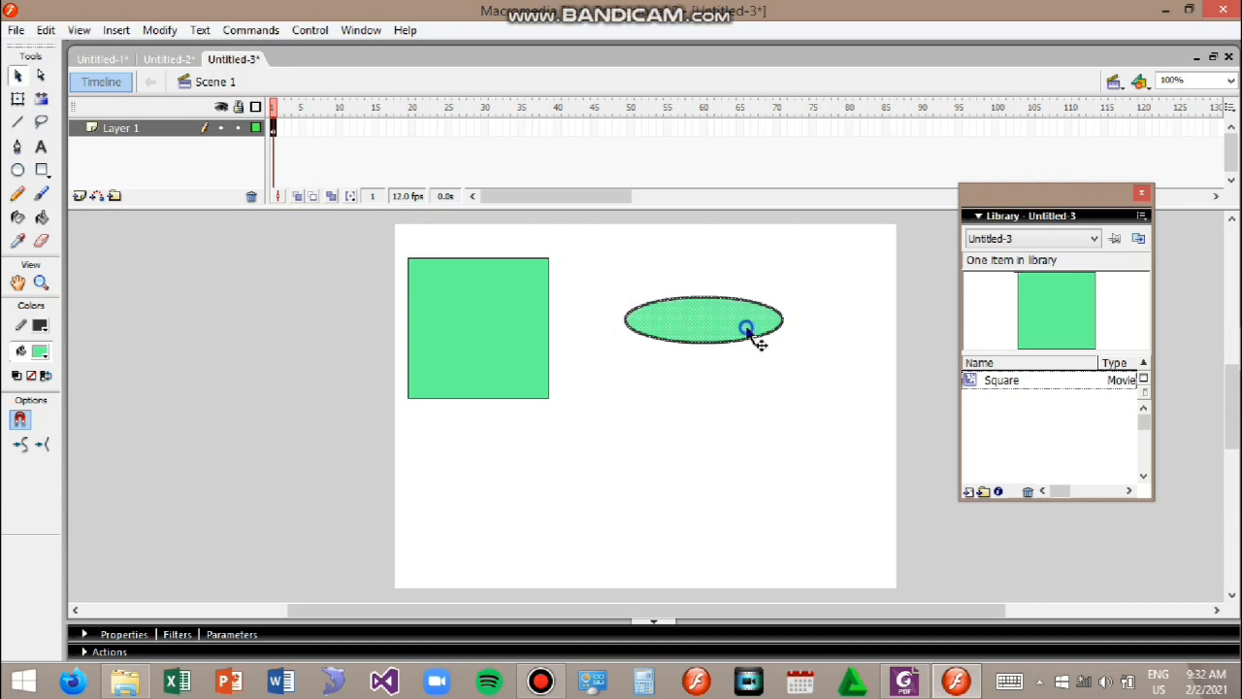
# Step: Convert the ellipse into a Button symbol named Start Button
pyautogui.rightClick(746, 329)
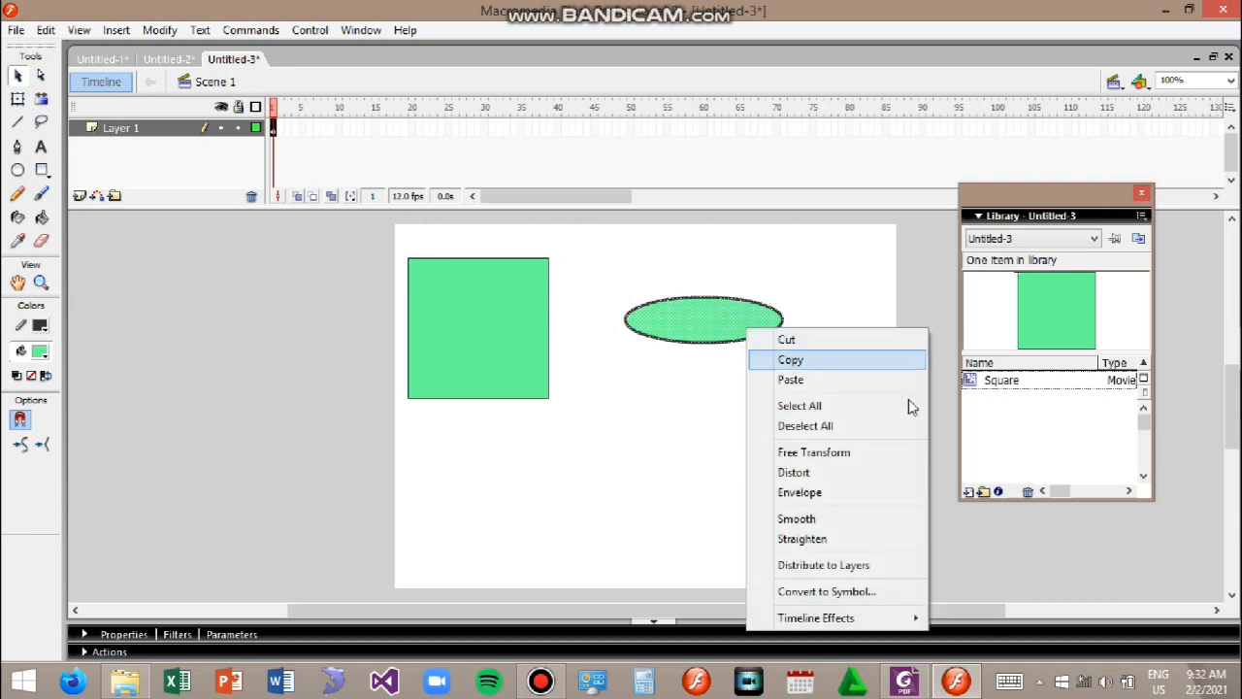
pyautogui.click(840, 592)
pyautogui.click(556, 221)
pyautogui.moveTo(584, 175); pyautogui.dragTo(475, 176)
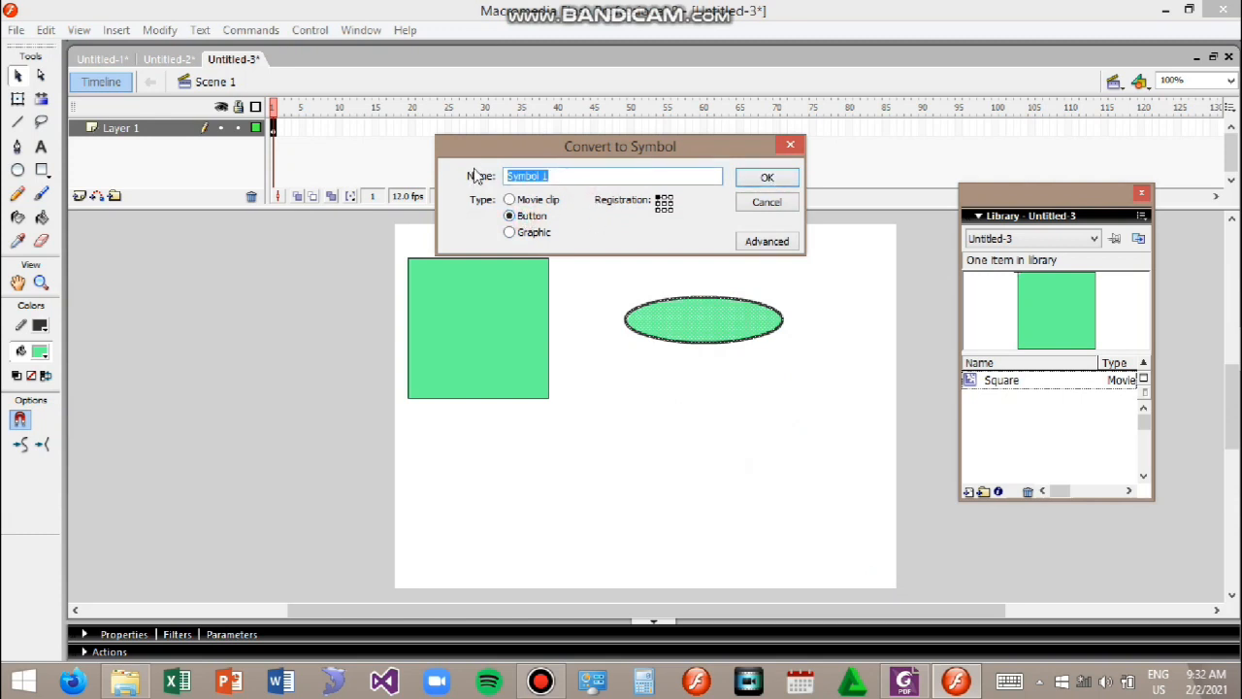
pyautogui.write('STa')
pyautogui.click(761, 180)
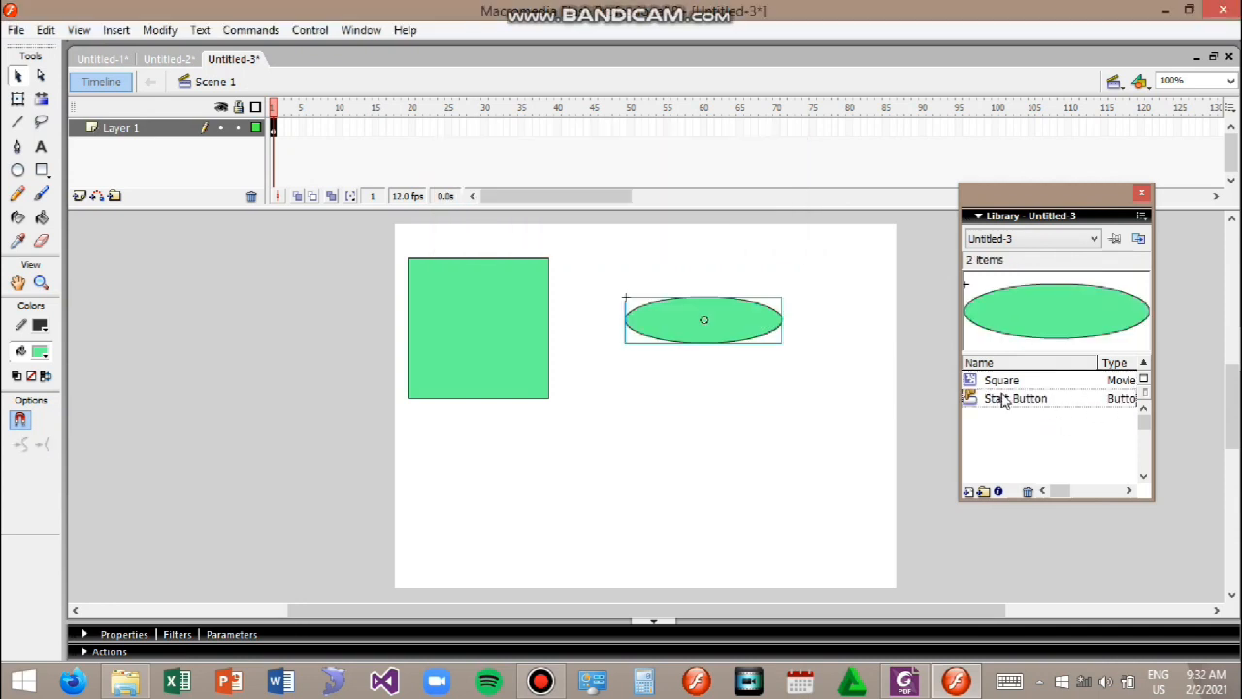
# Step: Widen the Library panel and move it slightly higher
pyautogui.moveTo(1155, 404); pyautogui.dragTo(1207, 403)
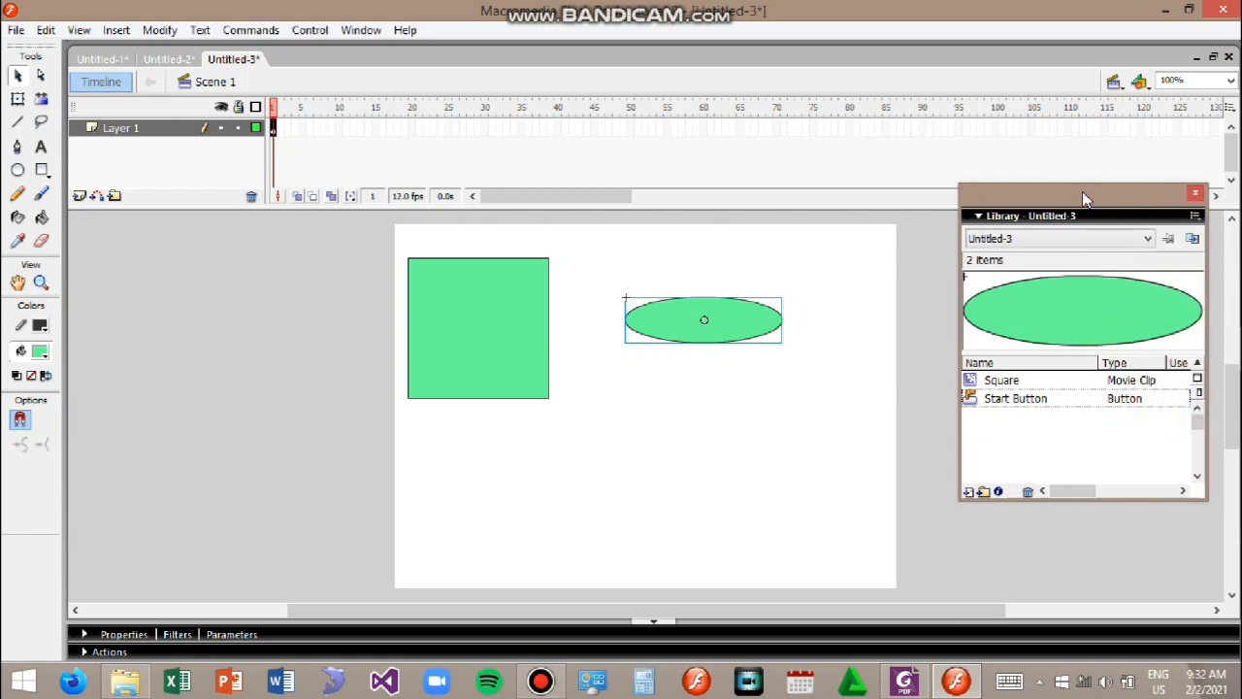
pyautogui.moveTo(1082, 191); pyautogui.dragTo(1052, 159)
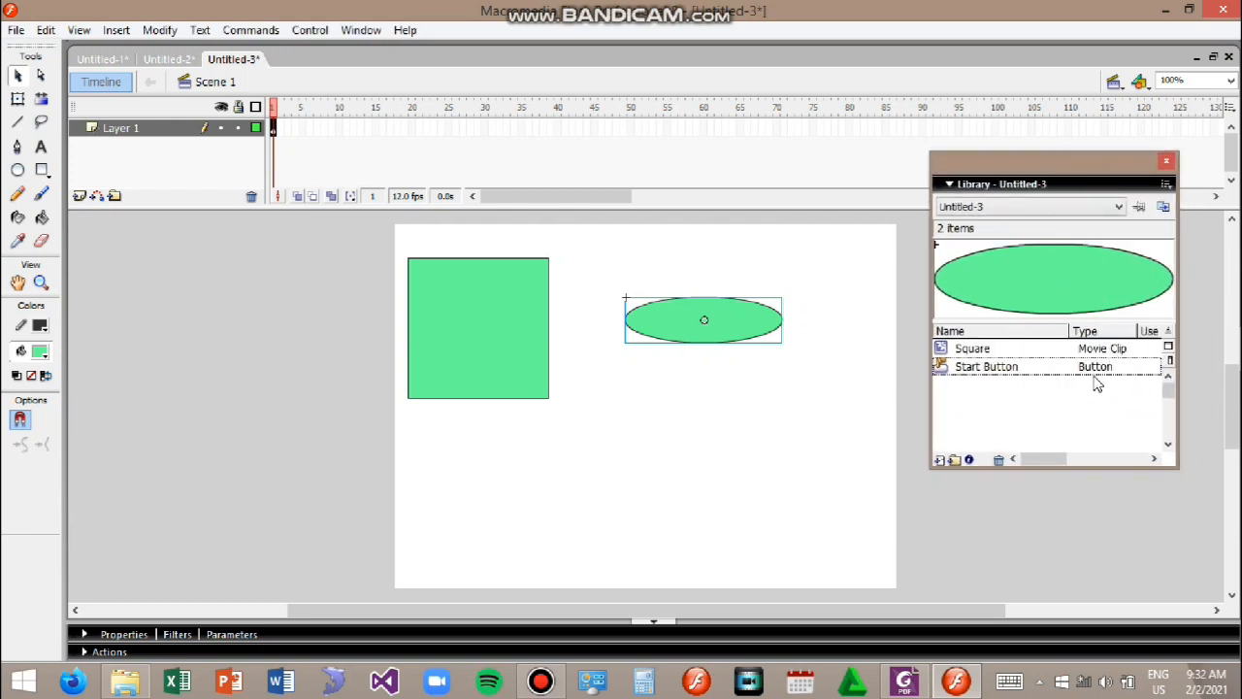
pyautogui.click(667, 449)
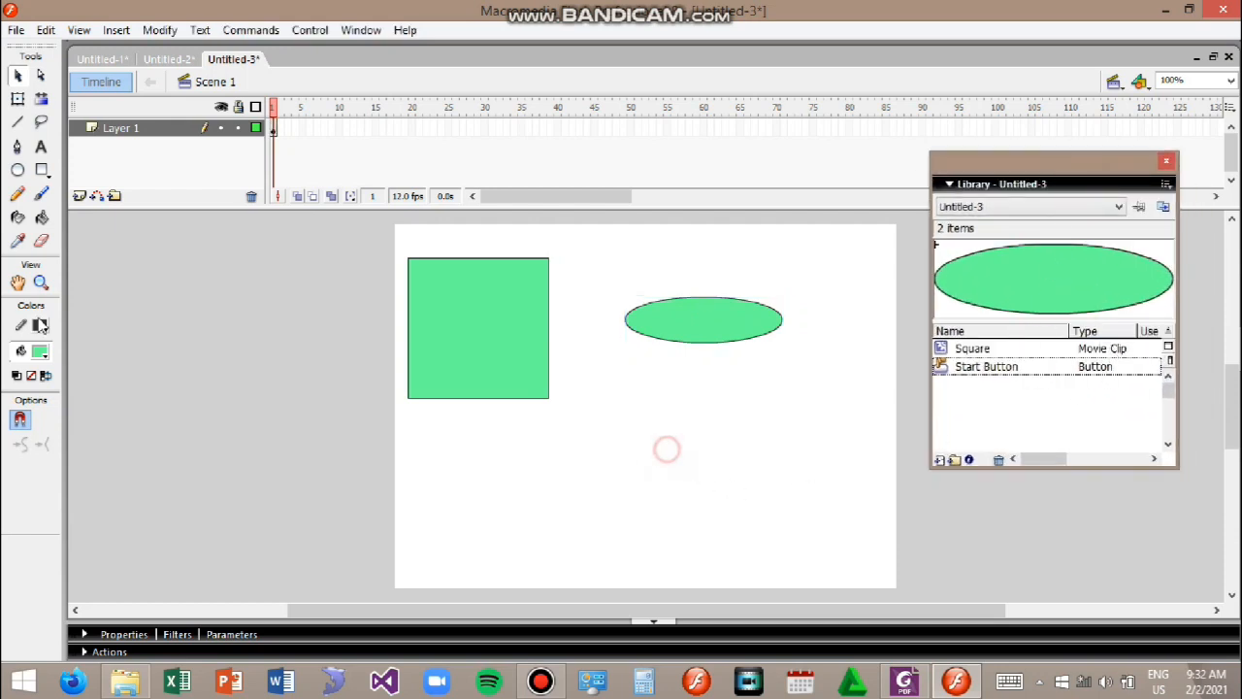
# Step: Draw a circle below the ellipse with the Oval tool and select it
pyautogui.click(17, 170)
pyautogui.moveTo(635, 402); pyautogui.dragTo(740, 507)
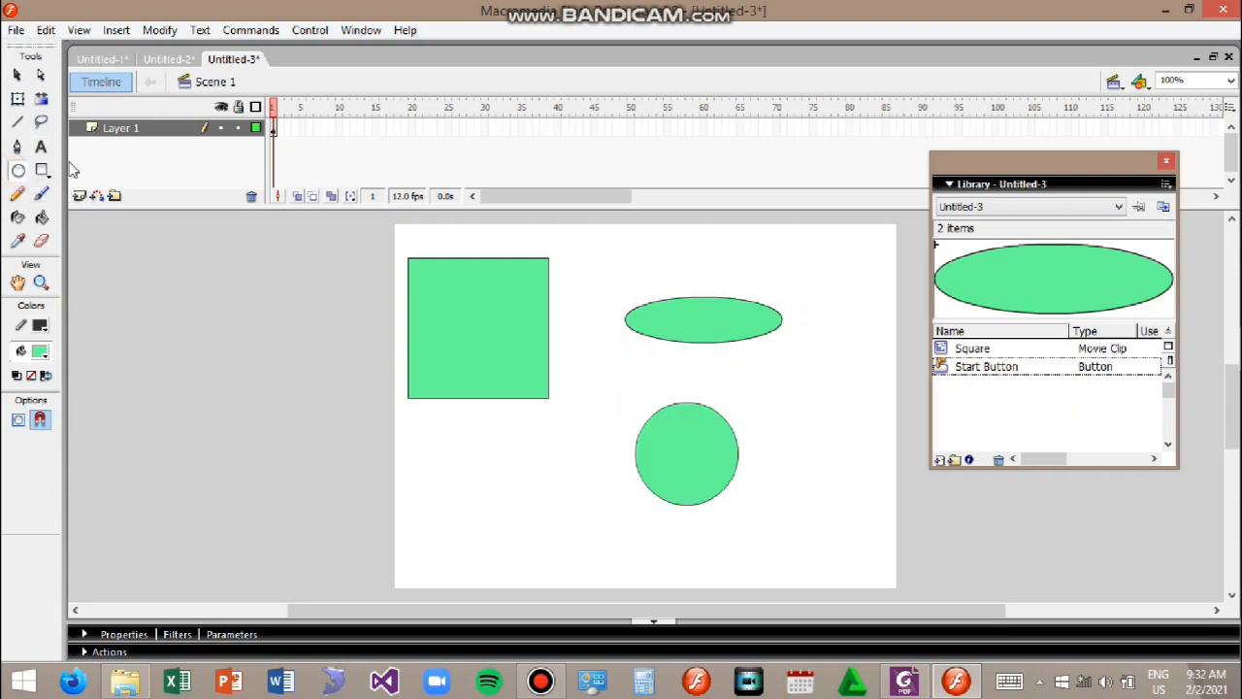
pyautogui.click(18, 75)
pyautogui.moveTo(621, 386); pyautogui.dragTo(739, 528)
# Step: Convert the circle into a Graphic symbol named Circle
pyautogui.rightClick(727, 487)
pyautogui.click(825, 439)
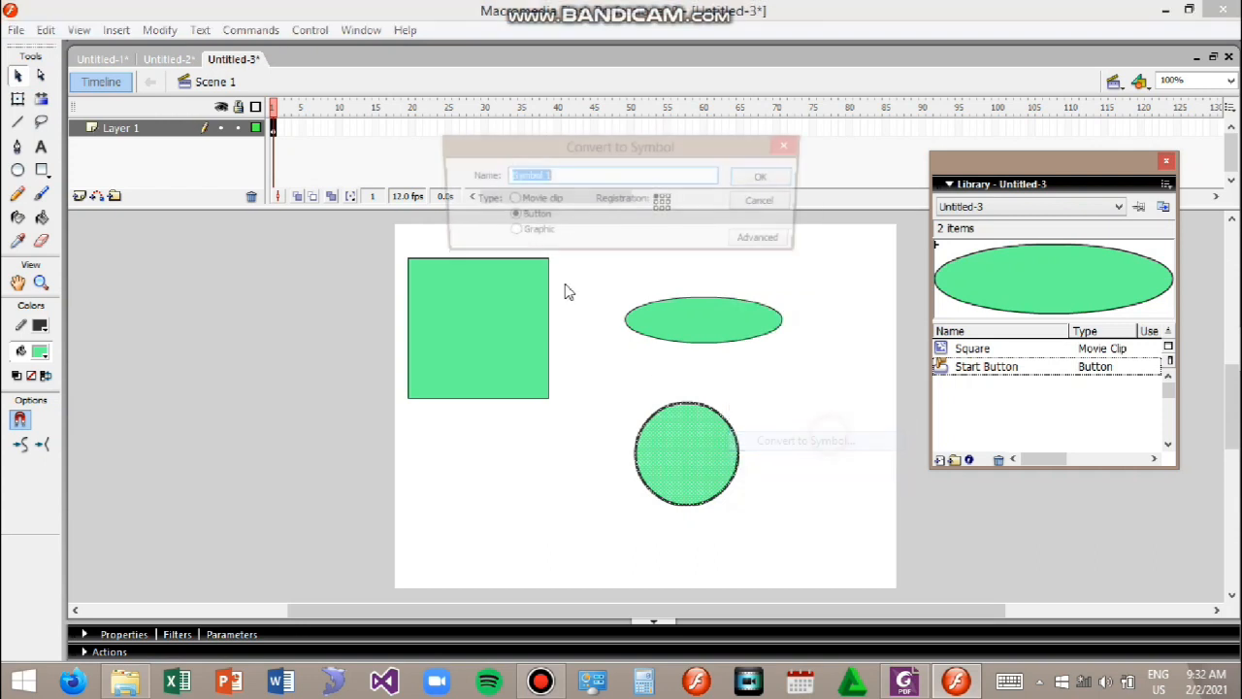
pyautogui.write('Circle')
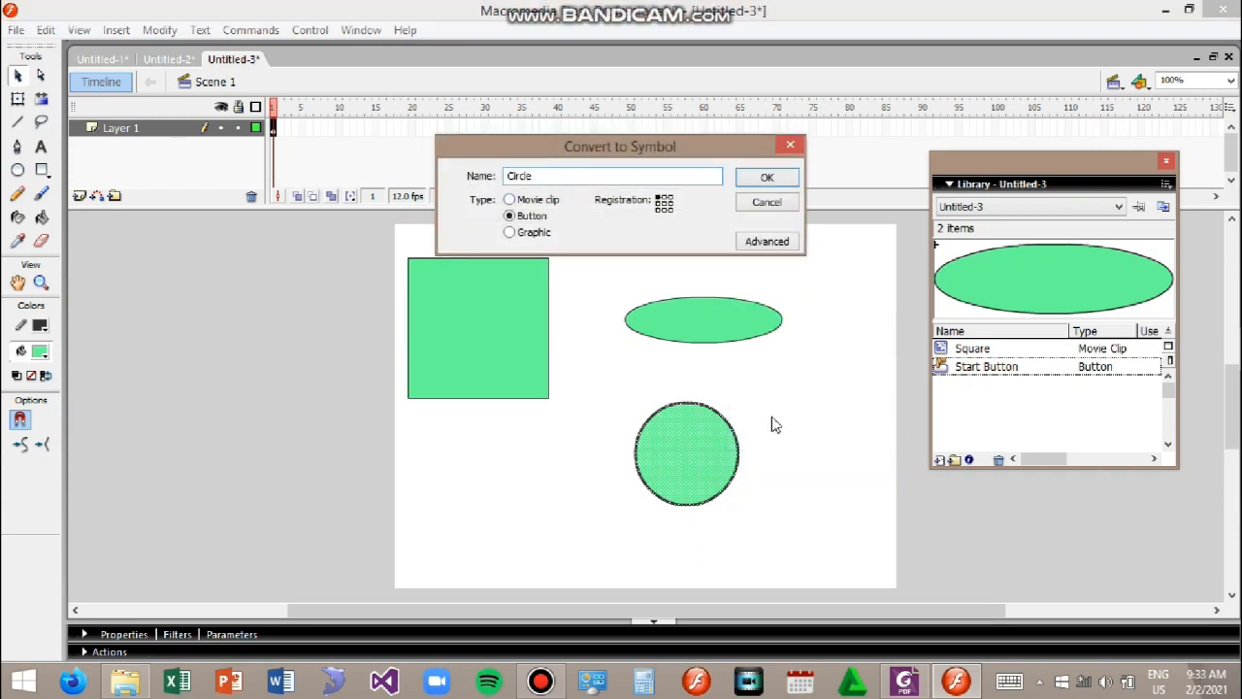
pyautogui.click(509, 232)
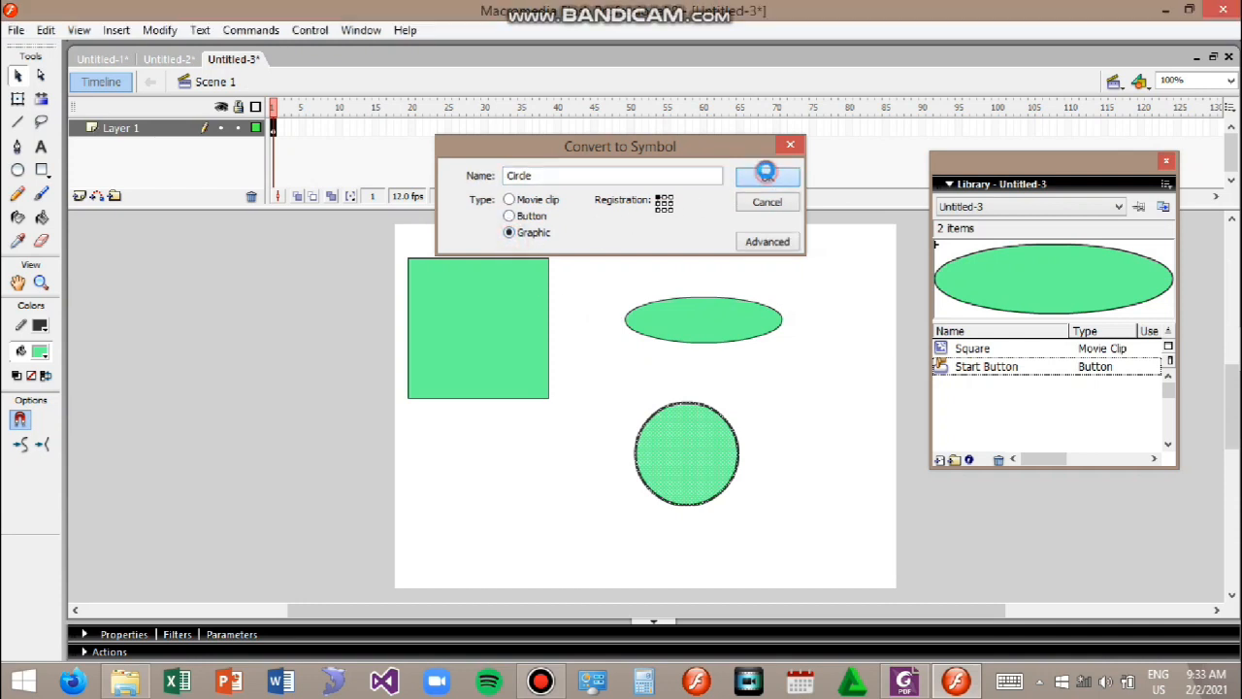
pyautogui.click(767, 176)
# Step: Preview the Circle, Square and Start Button symbols in the Library panel
pyautogui.click(1000, 351)
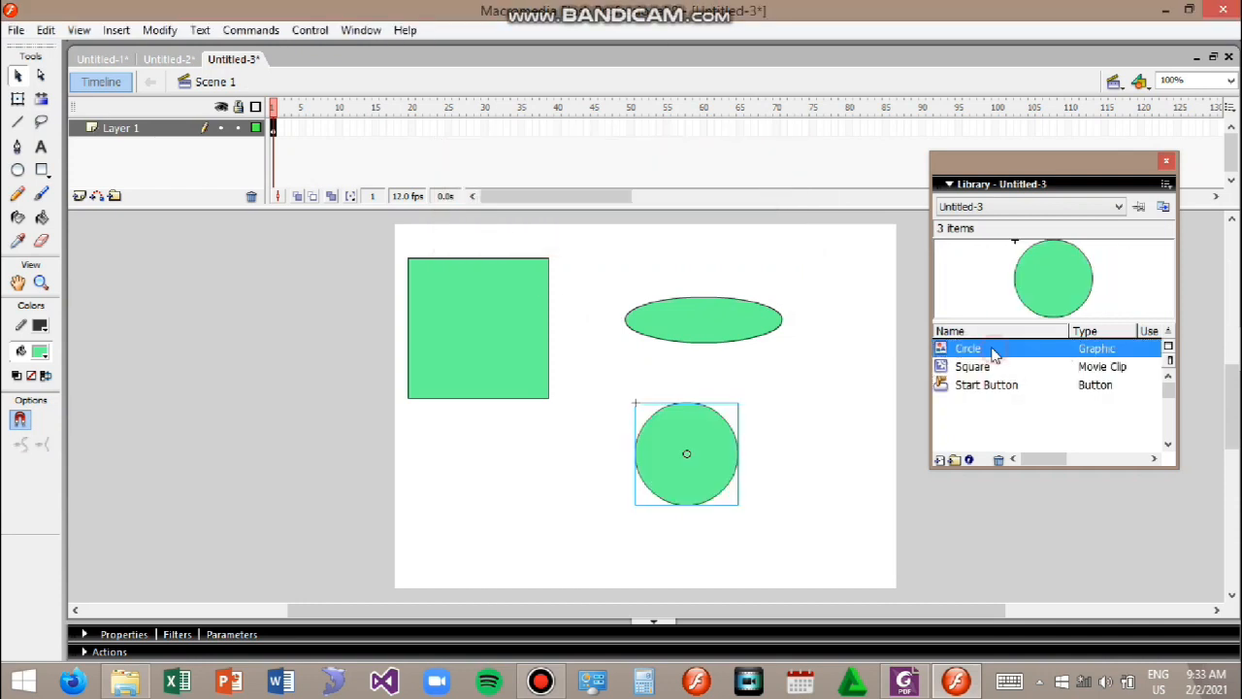
pyautogui.click(945, 368)
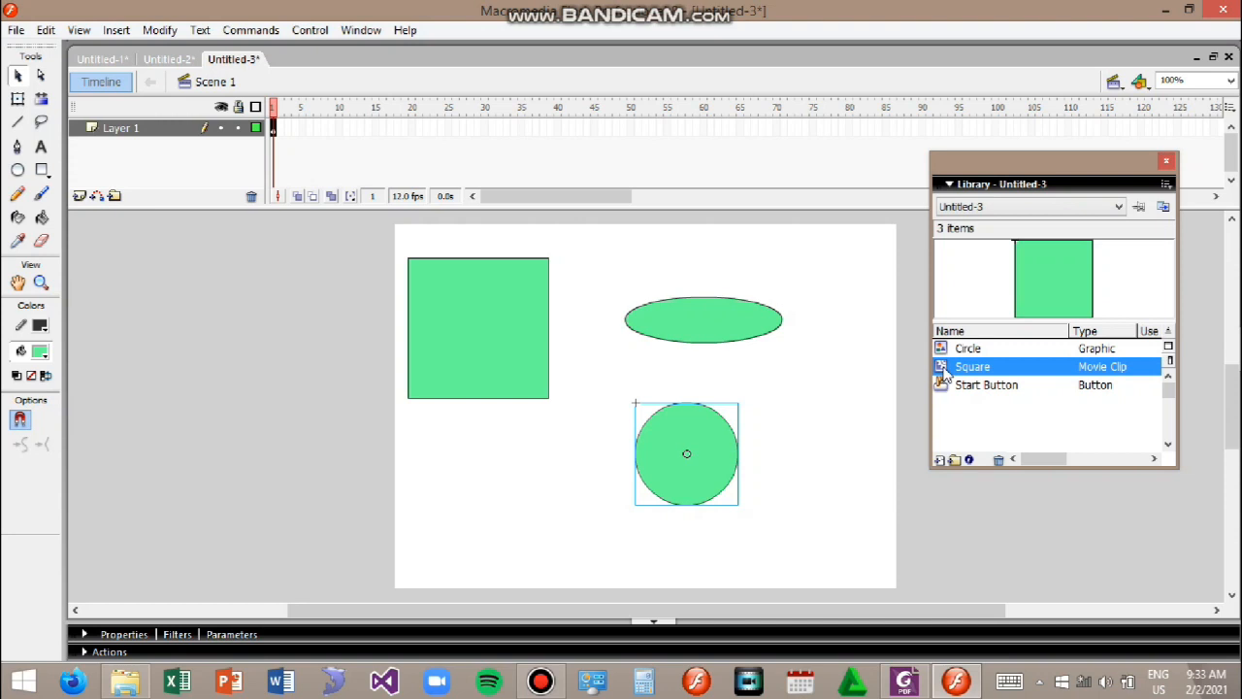
pyautogui.click(944, 388)
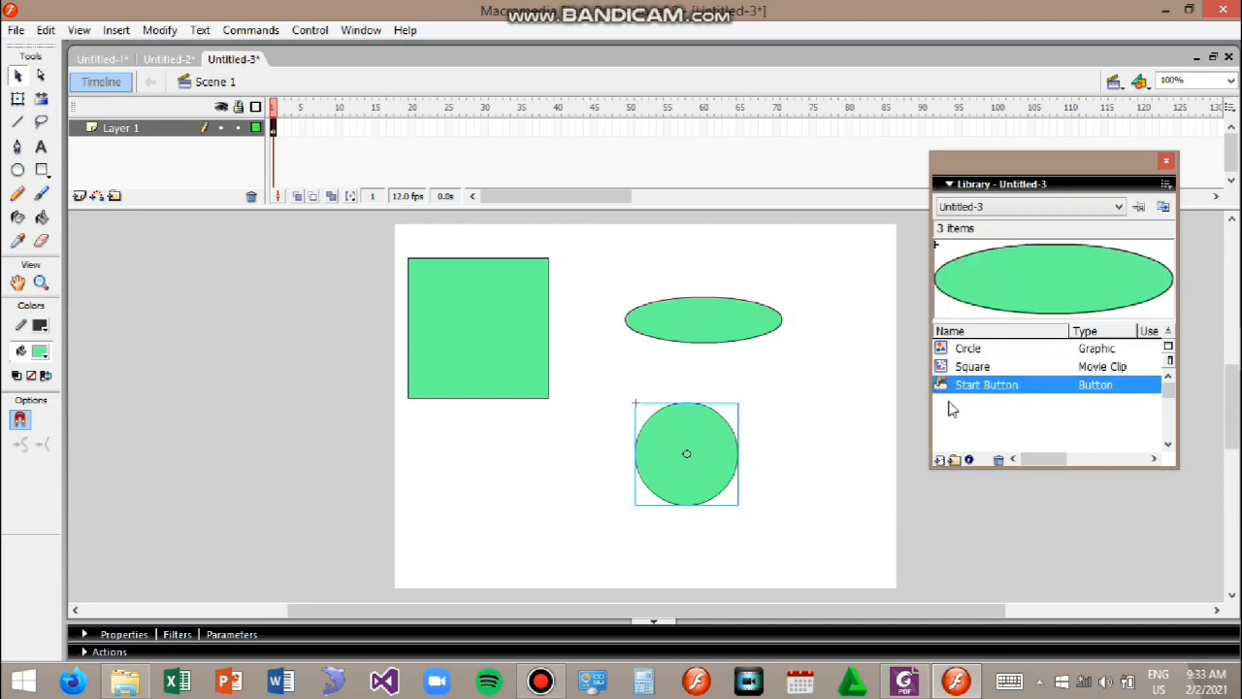
pyautogui.click(872, 430)
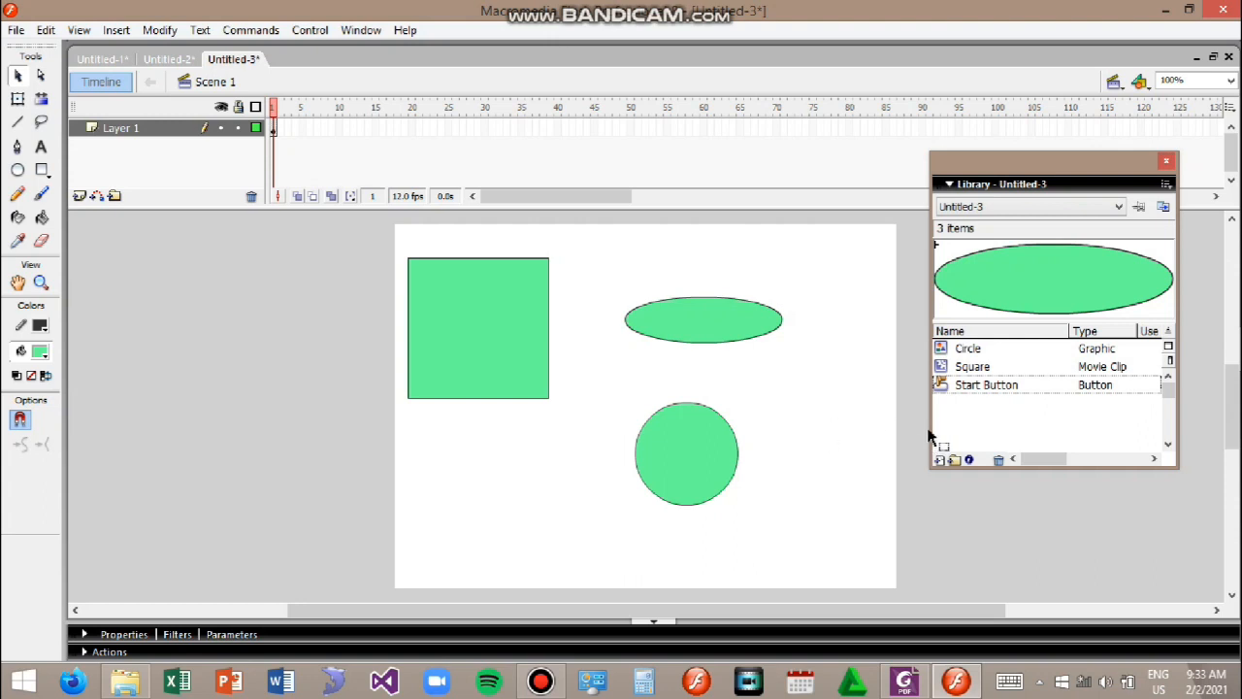
pyautogui.click(1050, 413)
pyautogui.click(985, 349)
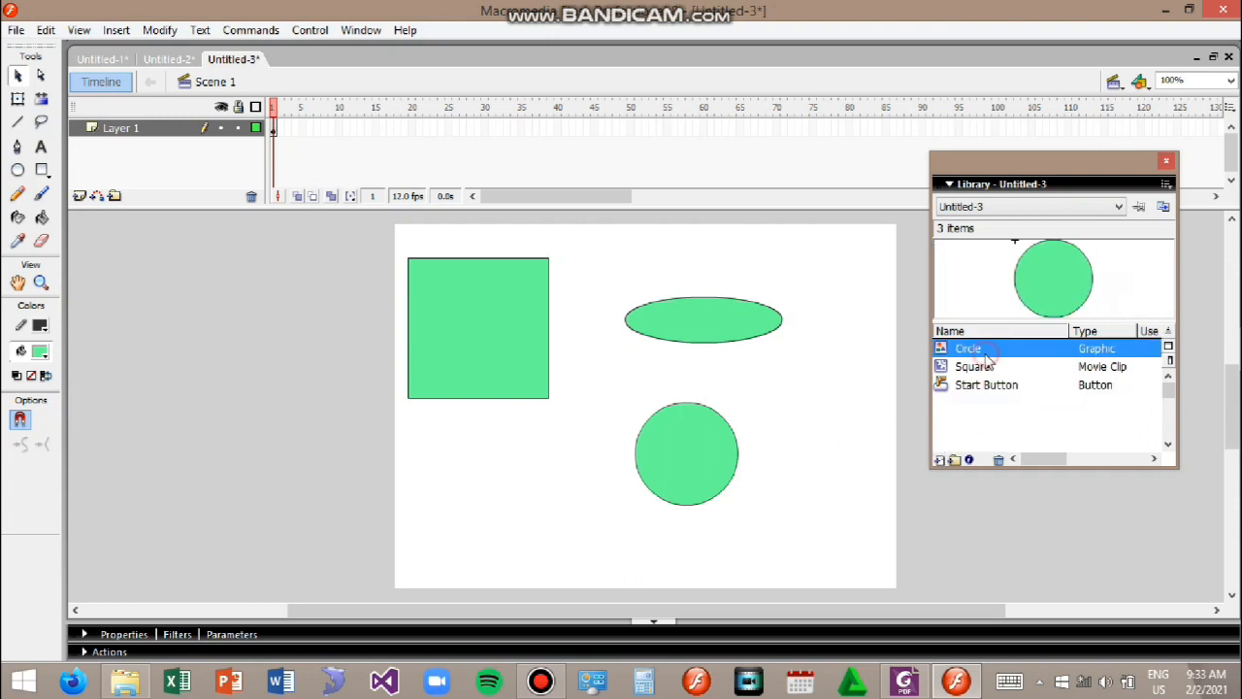
pyautogui.click(1009, 366)
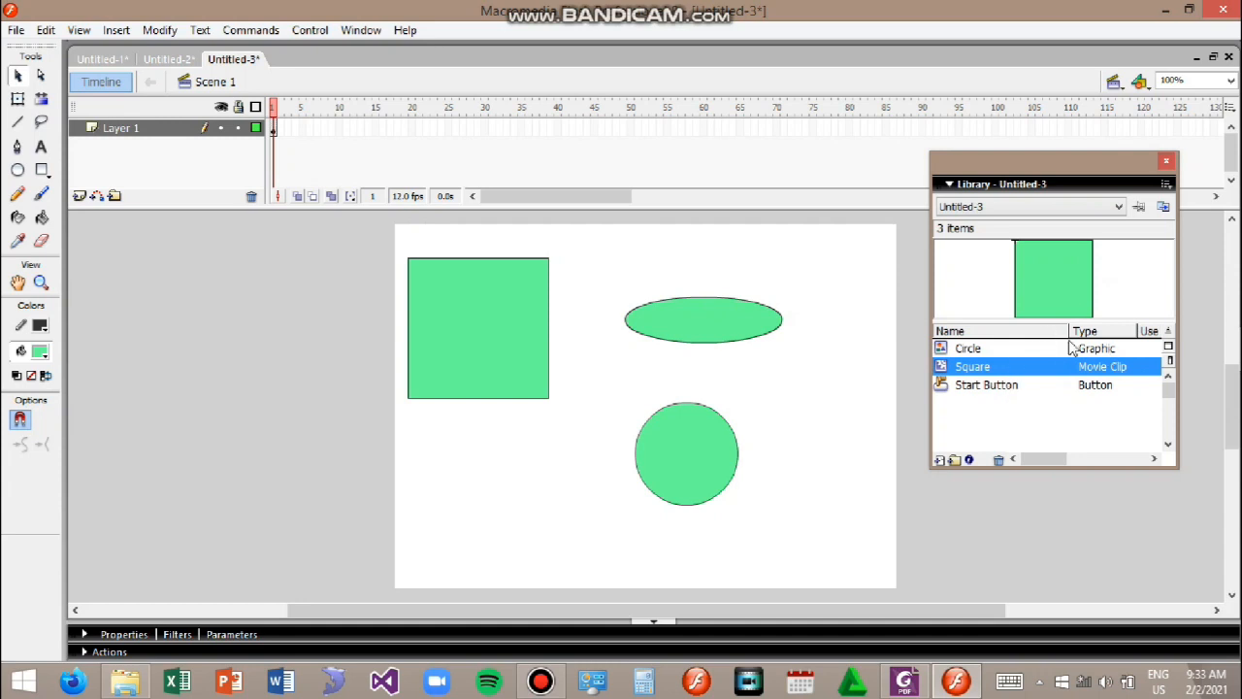
pyautogui.click(1056, 276)
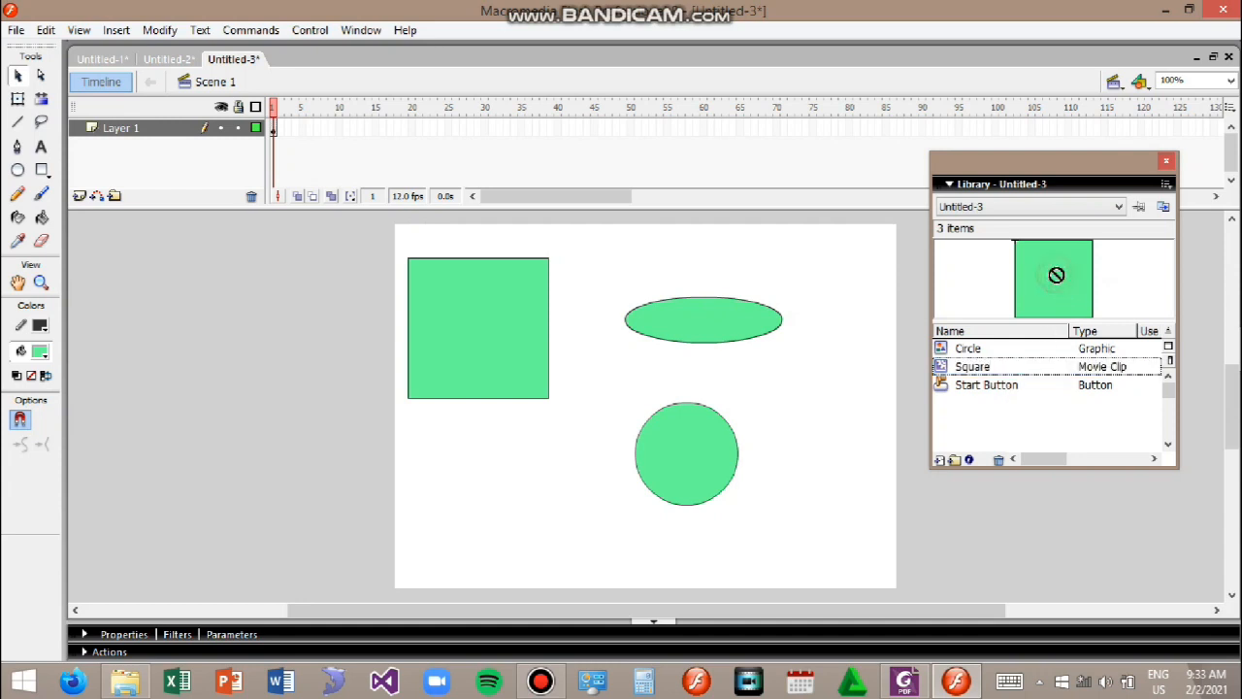
# Step: Place three instances of the Square symbol from the library onto the stage
pyautogui.click(1088, 368)
pyautogui.moveTo(1101, 368); pyautogui.dragTo(479, 502)
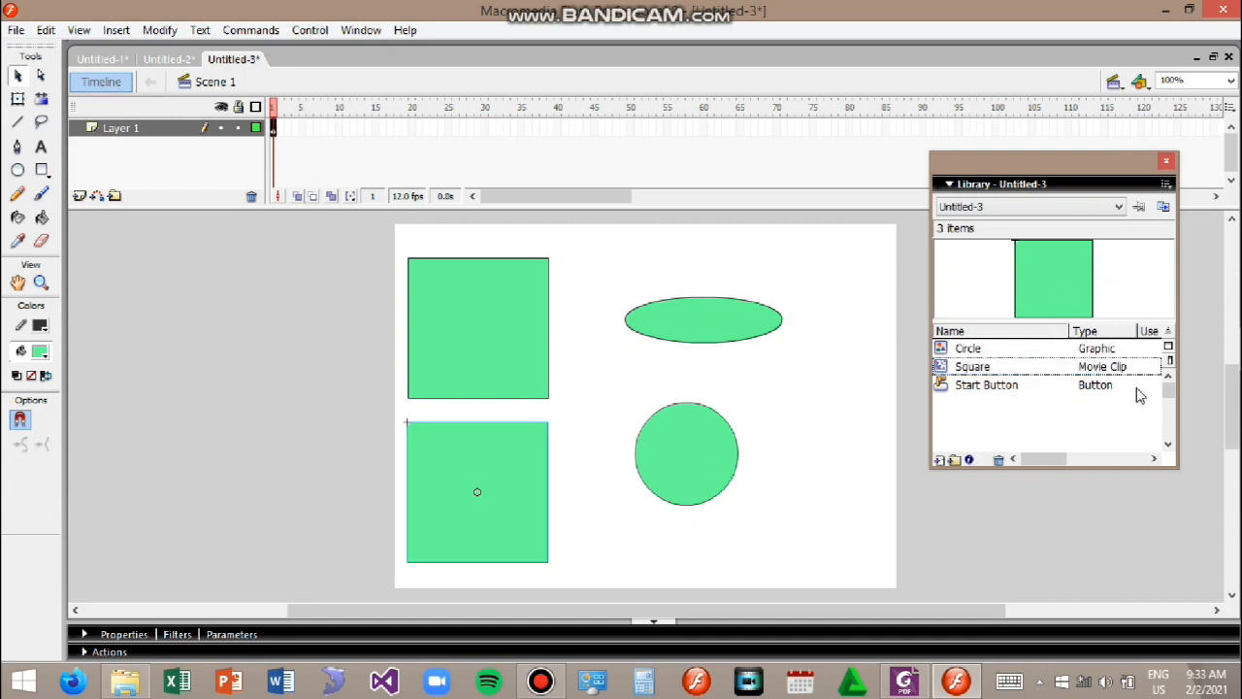
pyautogui.moveTo(978, 373); pyautogui.dragTo(543, 354)
pyautogui.click(991, 378)
pyautogui.moveTo(992, 369); pyautogui.dragTo(580, 488)
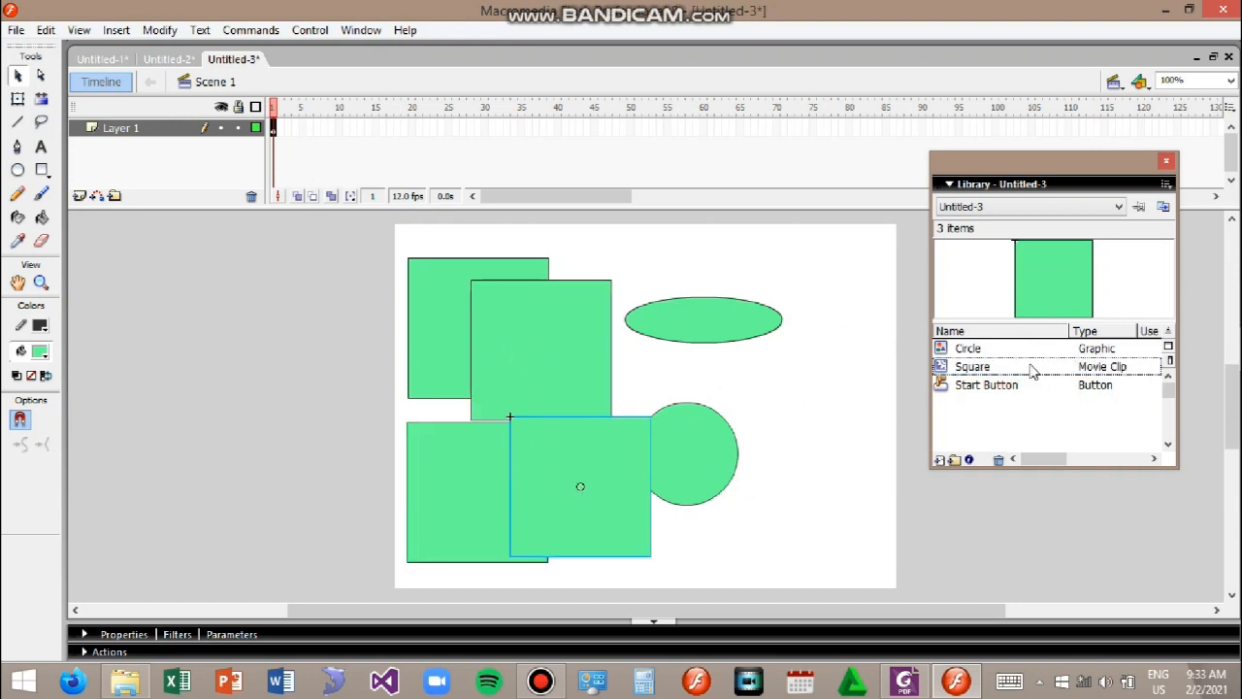
# Step: Place two instances of the Start Button symbol on the stage's right side
pyautogui.click(1009, 387)
pyautogui.moveTo(1009, 387); pyautogui.dragTo(808, 332)
pyautogui.click(809, 485)
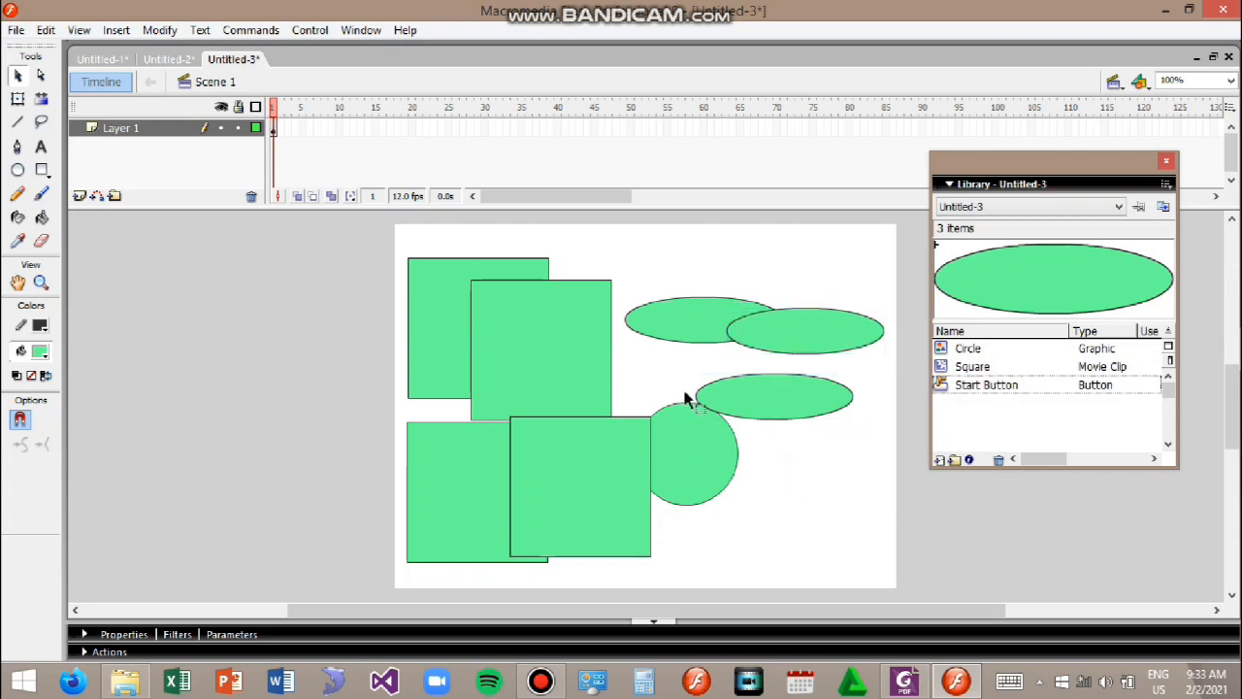
# Step: Move one overlapping square instance down over the circle at the lower right
pyautogui.click(427, 294)
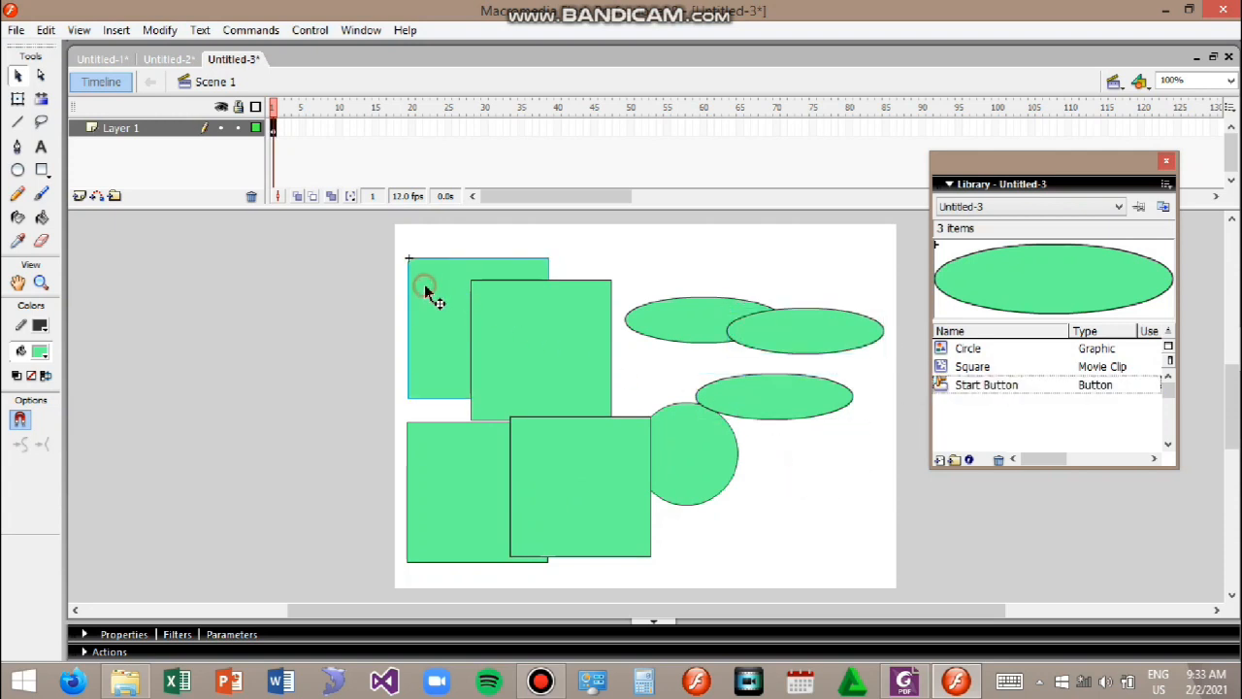
pyautogui.moveTo(509, 311); pyautogui.dragTo(677, 455)
pyautogui.moveTo(515, 327); pyautogui.dragTo(515, 325)
# Step: Open the Square symbol for editing, return to Scene 1, and select the top-left square
pyautogui.doubleClick(512, 323)
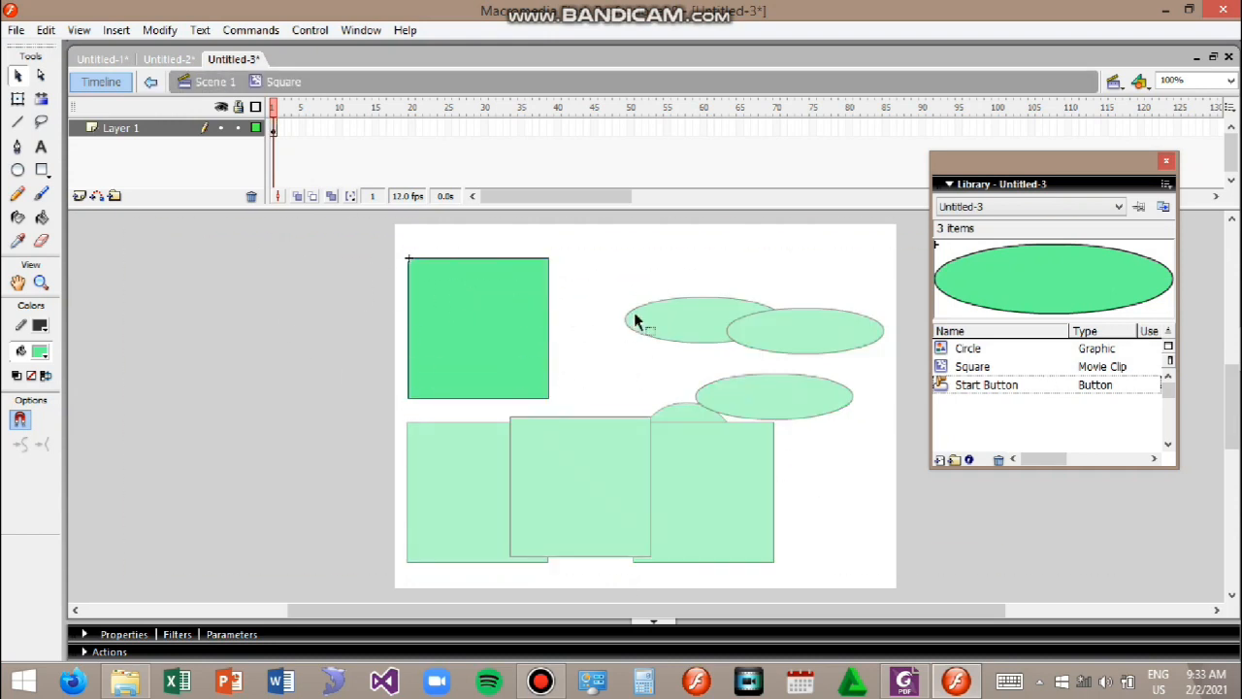
pyautogui.doubleClick(566, 326)
pyautogui.click(460, 285)
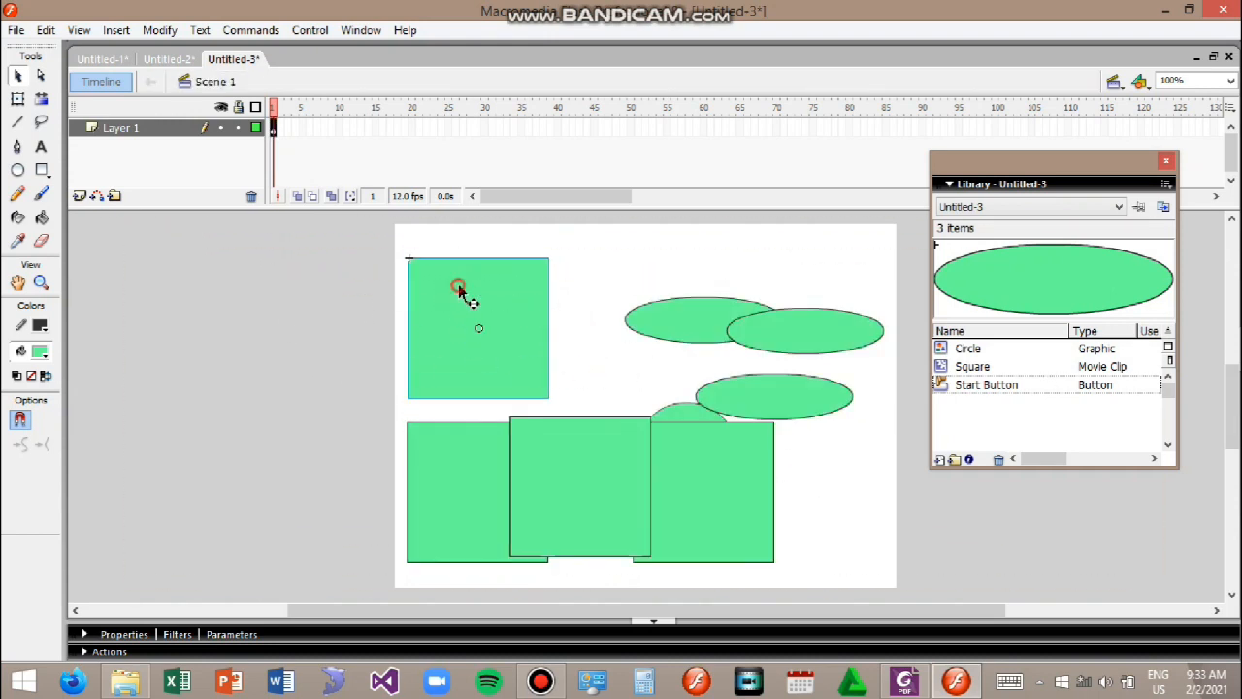
# Step: Edit the Square symbol, change its fill color to blue, and return to Scene 1
pyautogui.hotkey('ctrl', 'e')
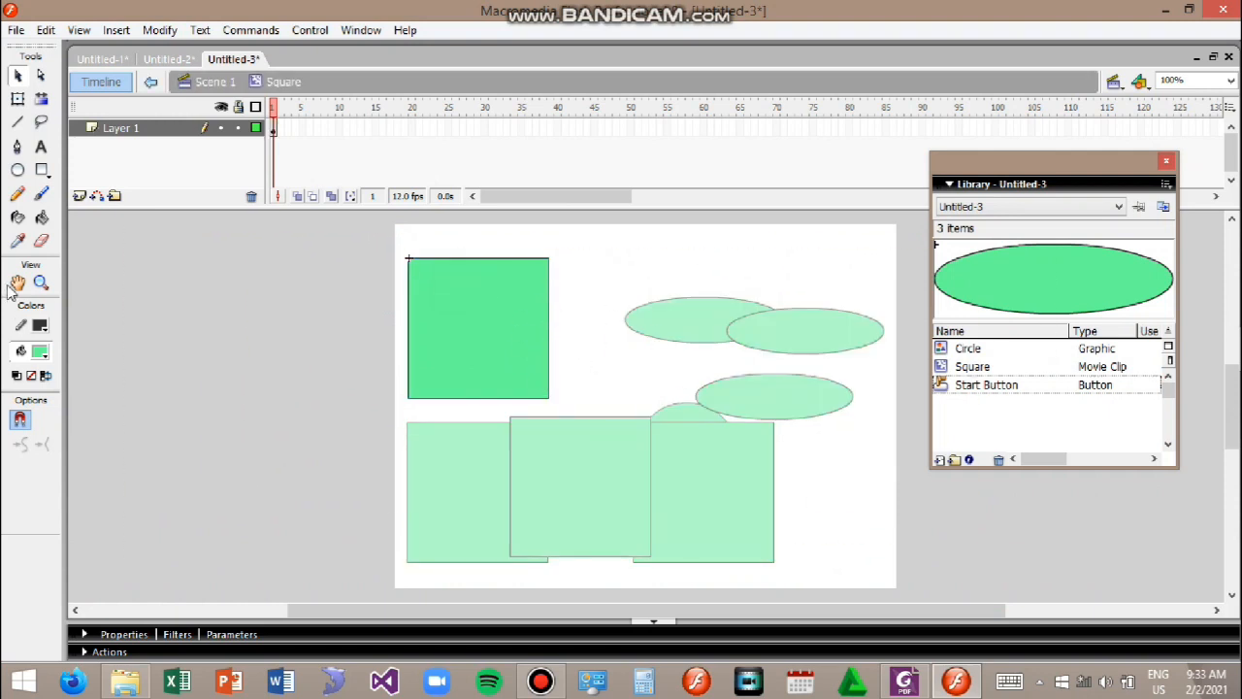
pyautogui.click(40, 352)
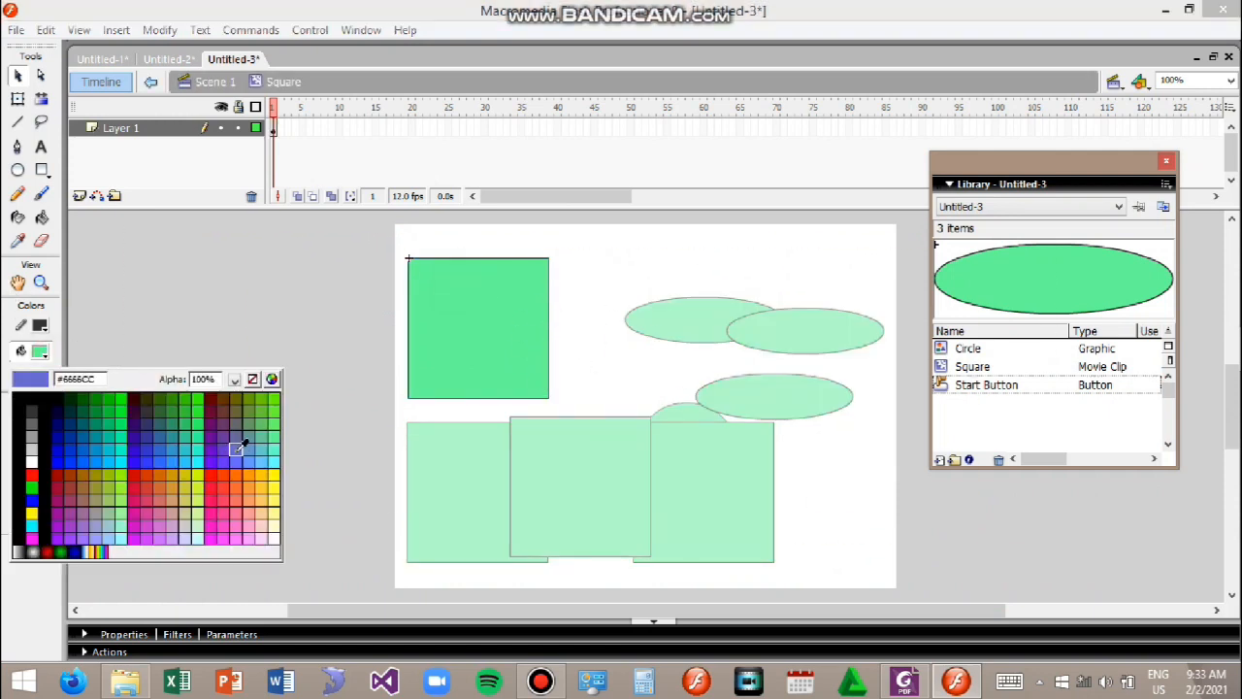
pyautogui.click(236, 452)
pyautogui.click(465, 351)
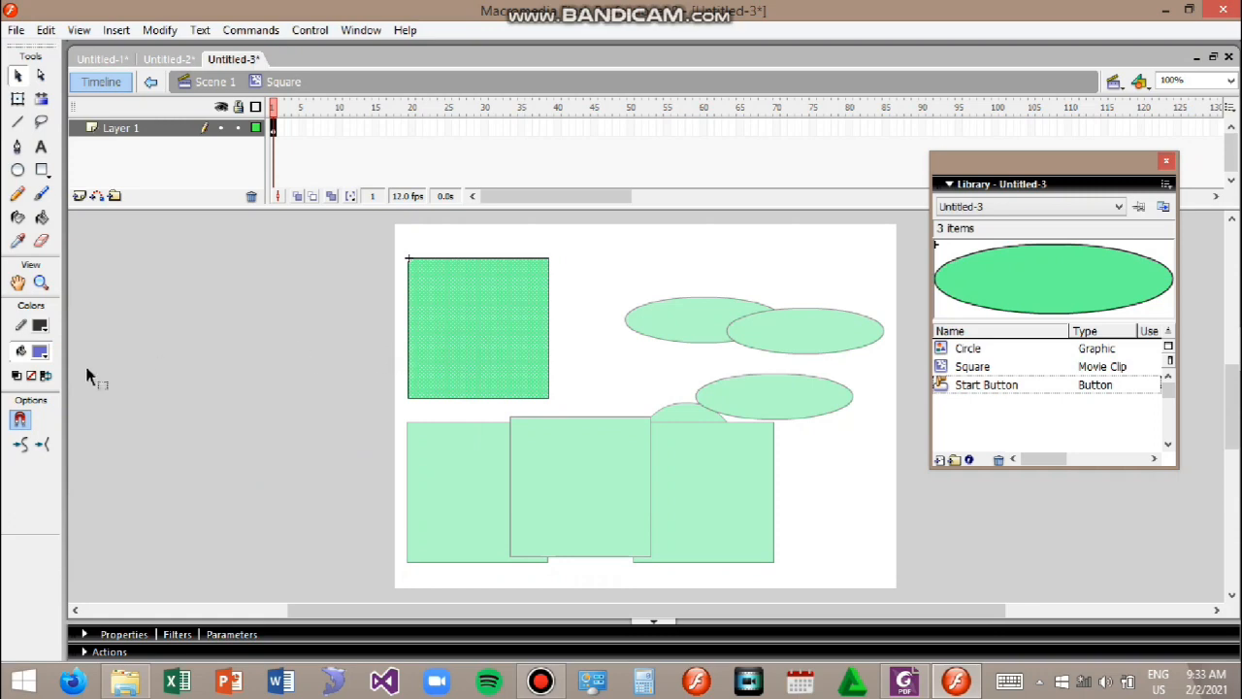
pyautogui.click(40, 351)
pyautogui.click(248, 454)
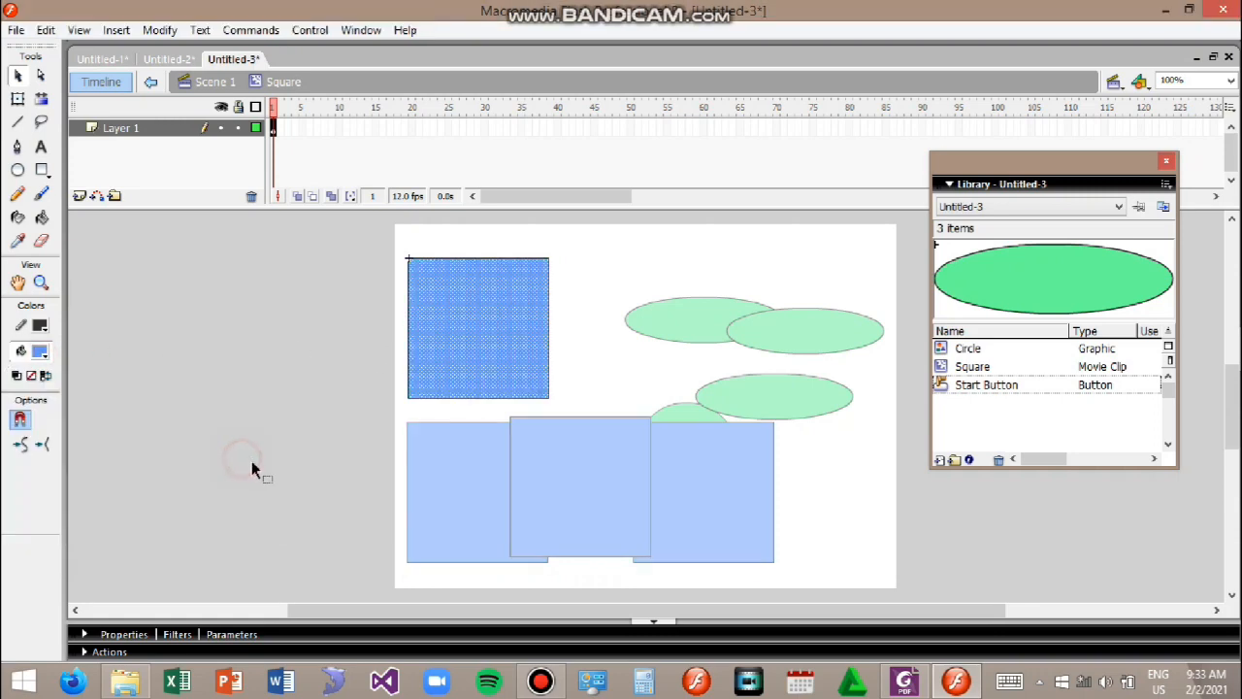
pyautogui.click(605, 362)
pyautogui.doubleClick(855, 507)
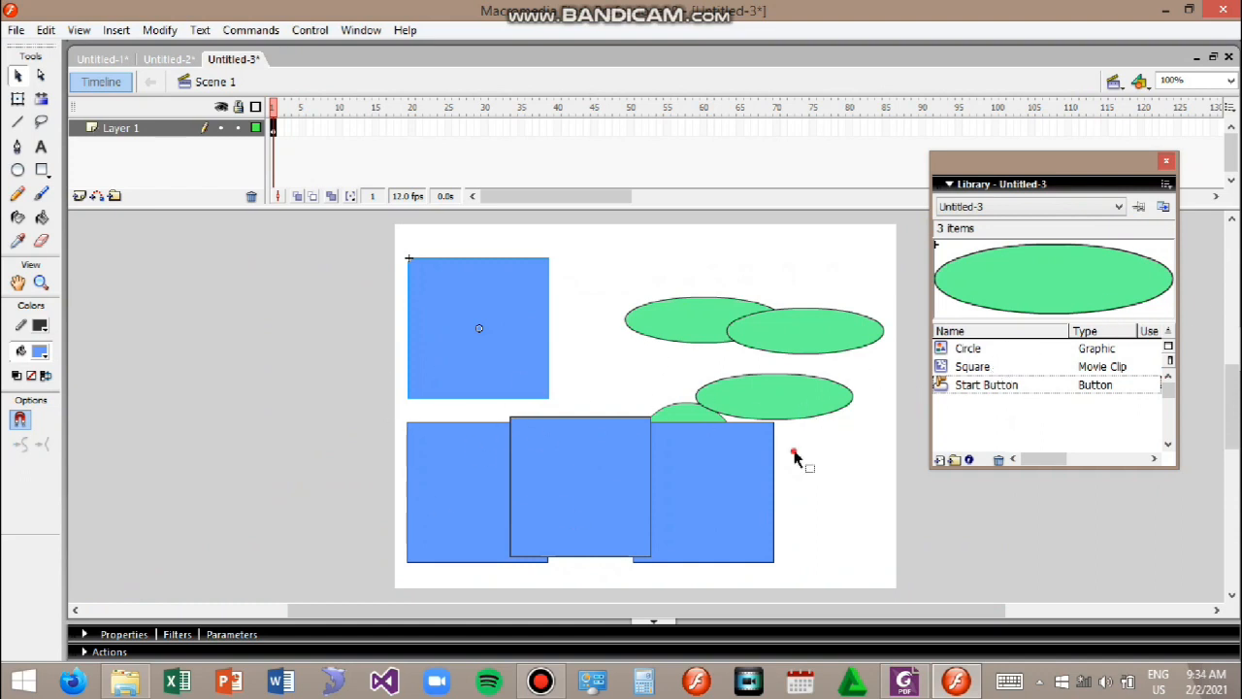
# Step: Move the middle square instance so it sits between and overlaps the two lower squares
pyautogui.moveTo(539, 308); pyautogui.dragTo(682, 369)
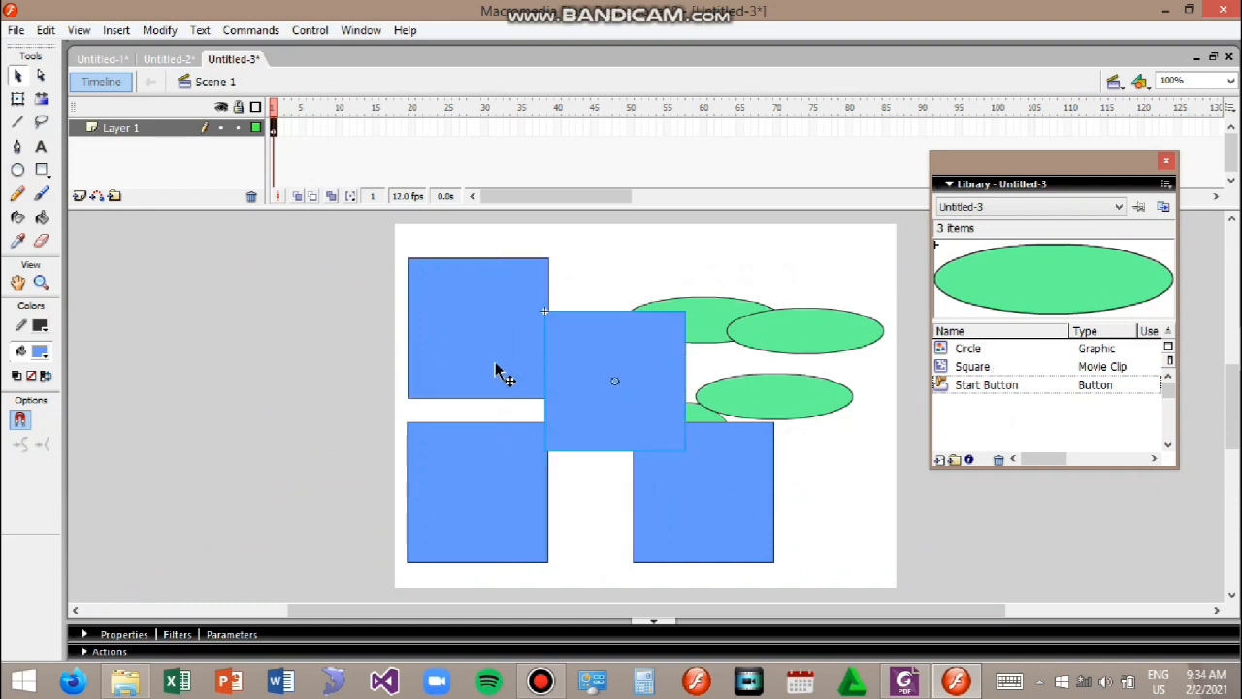
pyautogui.moveTo(483, 318); pyautogui.dragTo(634, 482)
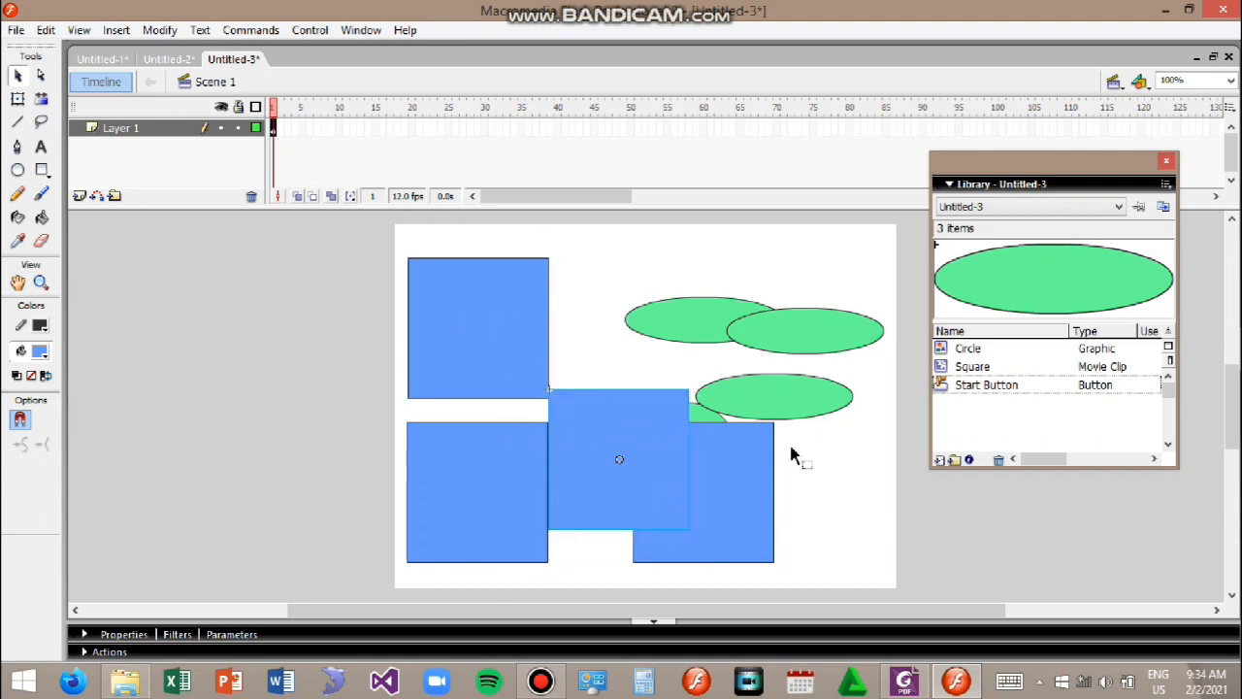
pyautogui.click(820, 490)
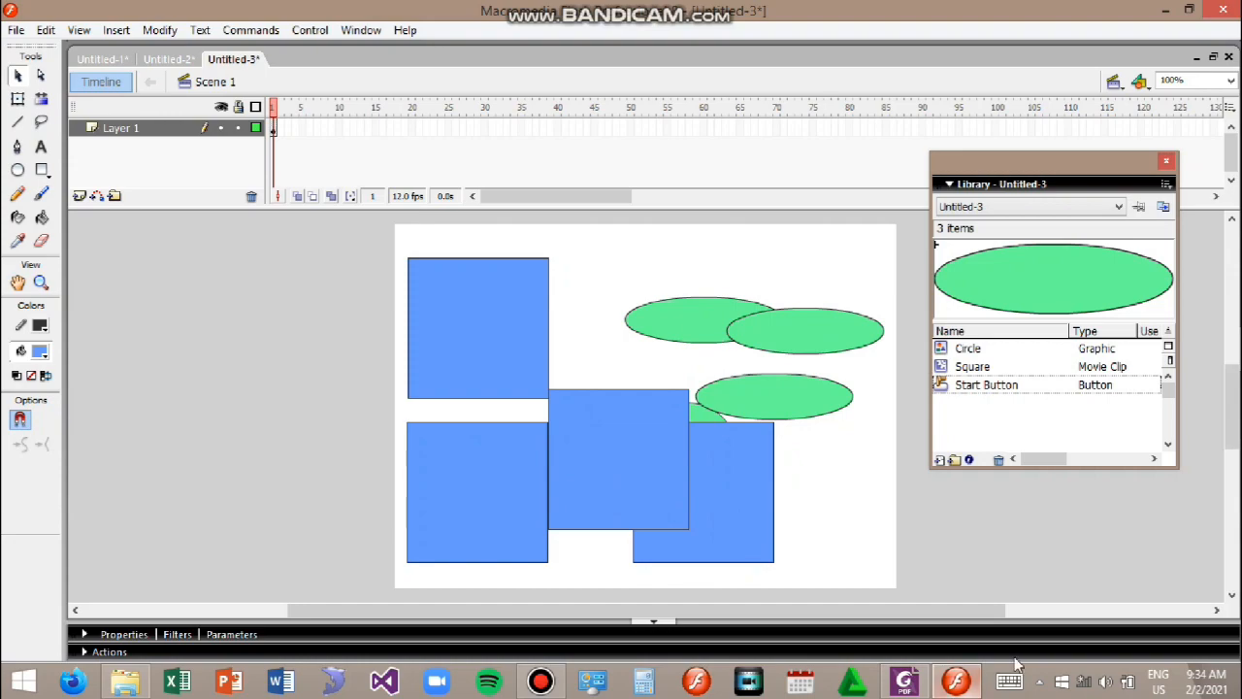
# Step: Switch to the PDF reader and browse the chapter on creating animation by tweening
pyautogui.click(903, 681)
pyautogui.scroll(5, 544, 417)
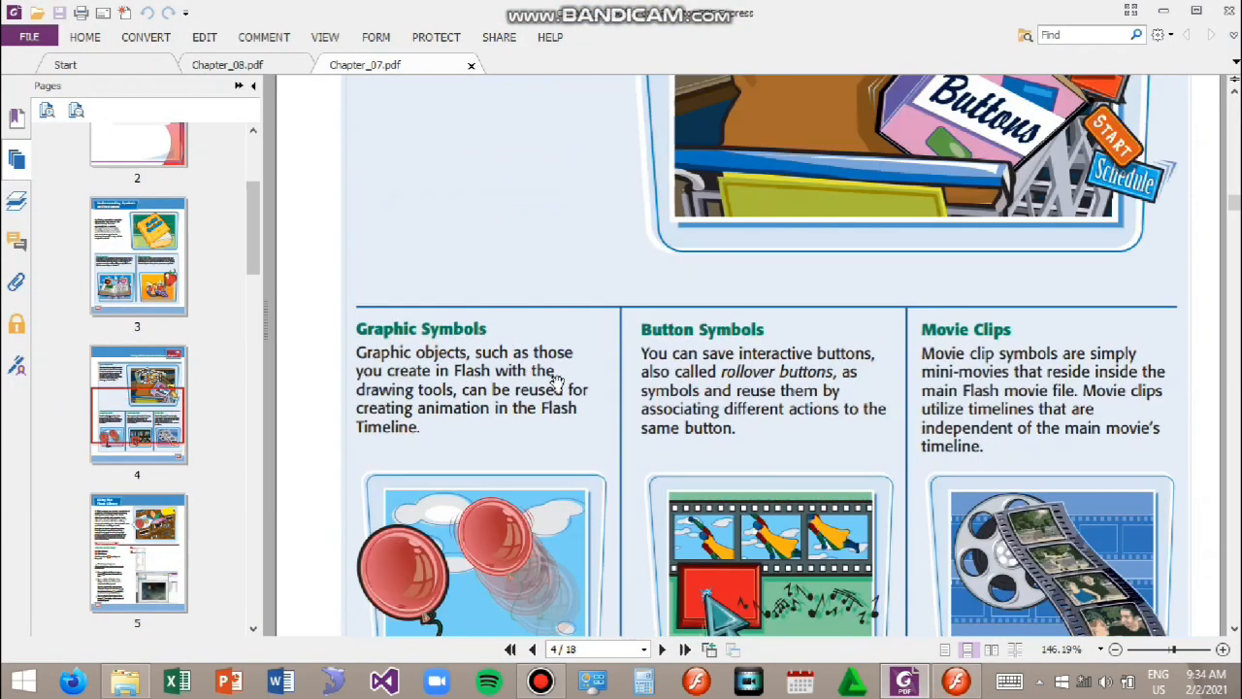
pyautogui.scroll(-3, 762, 416)
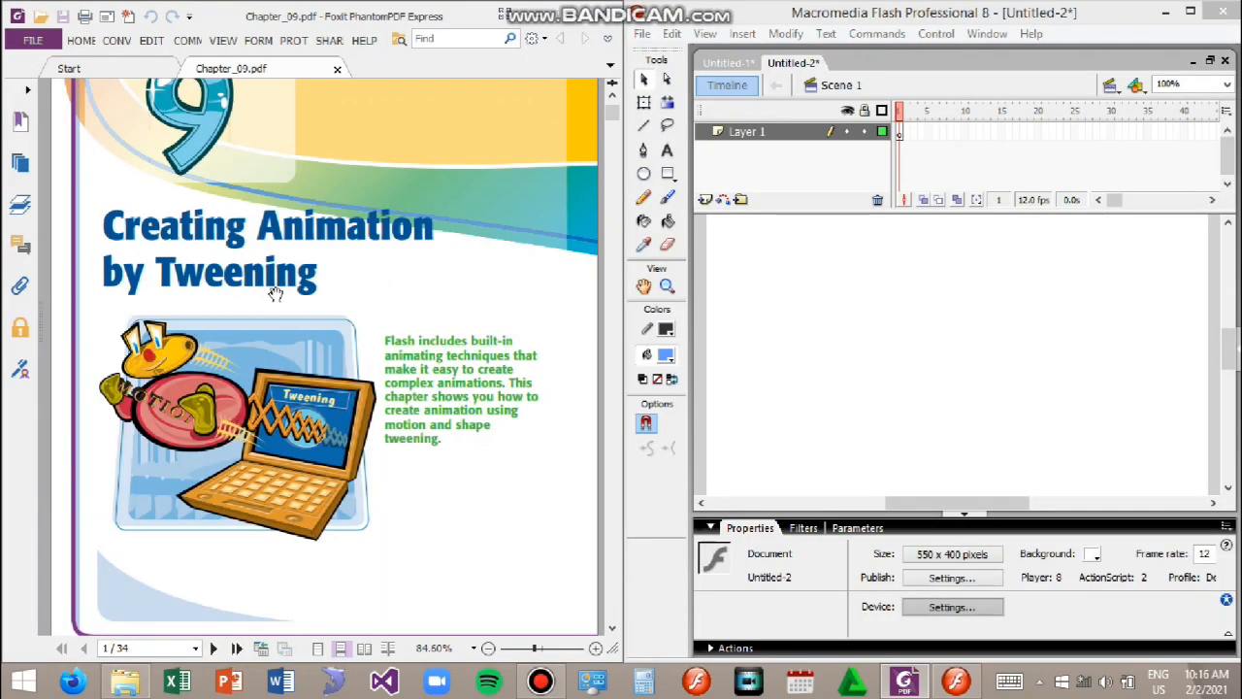
pyautogui.scroll(-6, 388, 397)
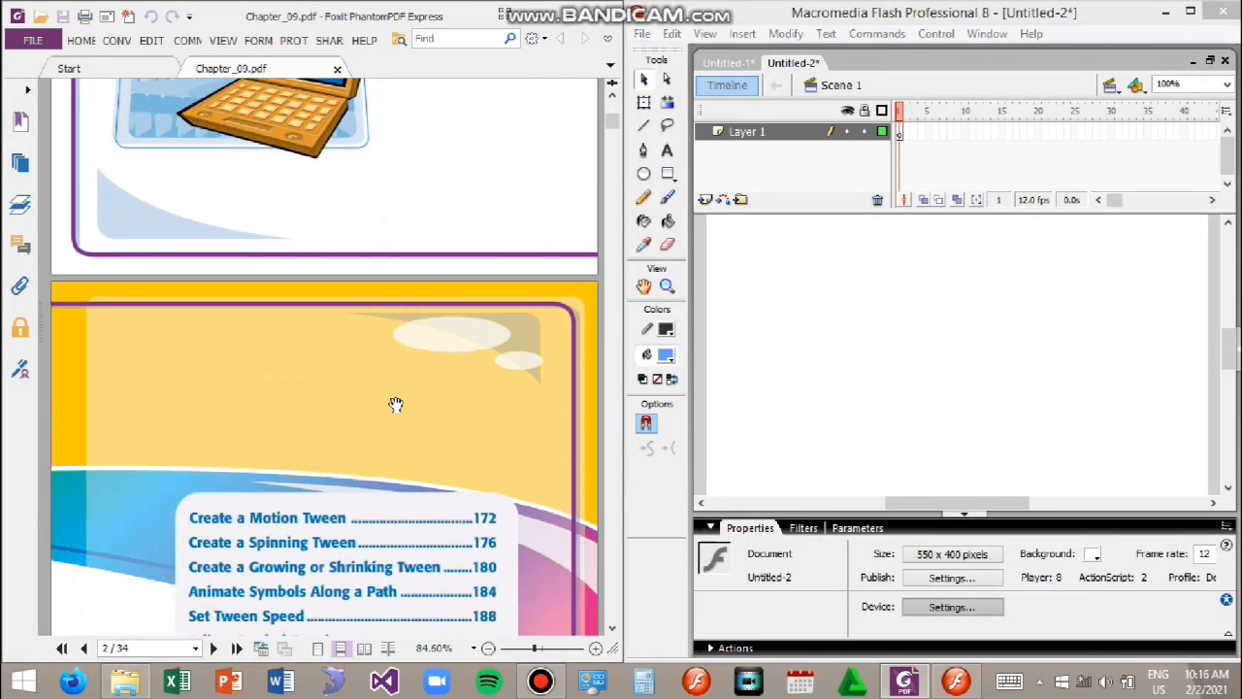
pyautogui.scroll(-3, 473, 369)
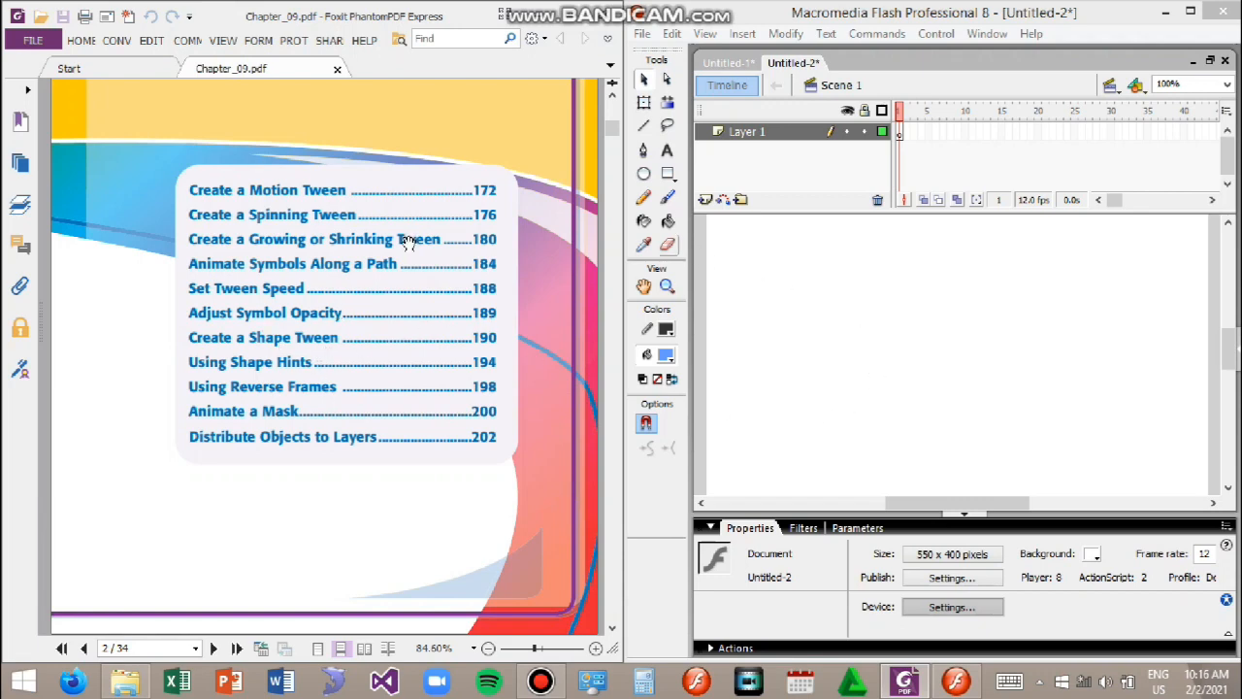
pyautogui.scroll(-5, 289, 388)
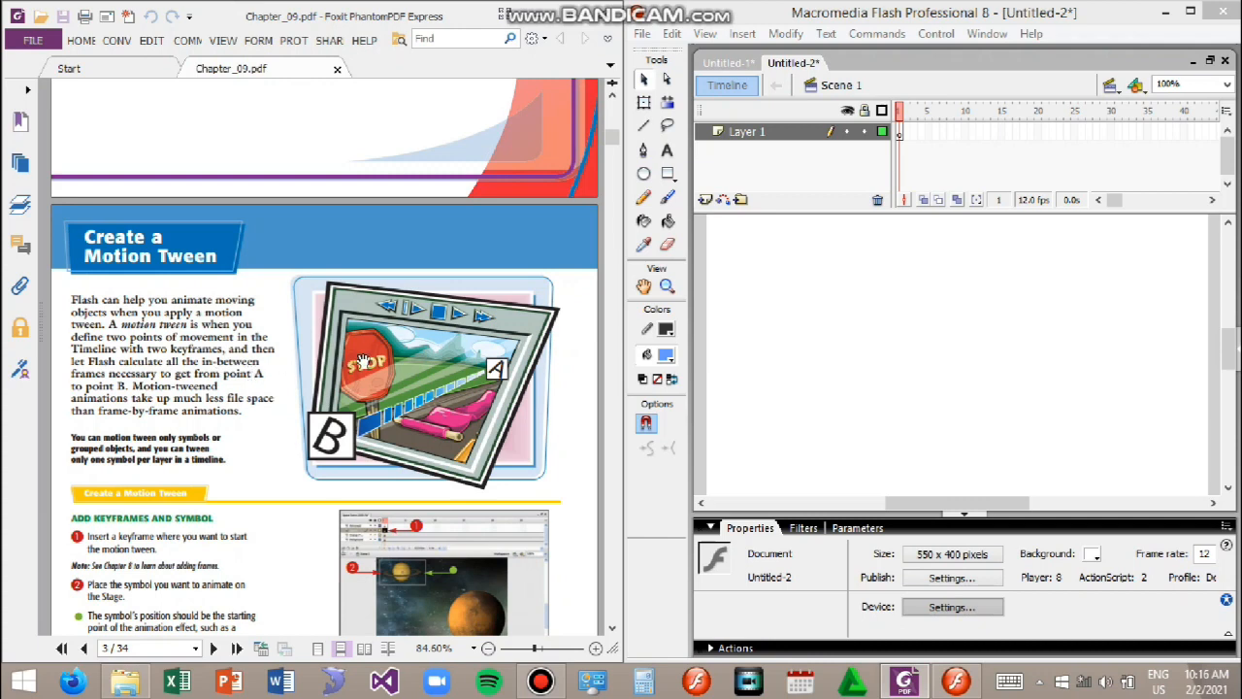
# Step: Draw a rectangle at the stage's left side and insert a keyframe at frame 15
pyautogui.click(665, 175)
pyautogui.moveTo(744, 287)
pyautogui.mouseDown()
pyautogui.moveTo(813, 387)
pyautogui.moveTo(836, 397)
pyautogui.mouseUp()
pyautogui.click(1000, 131)
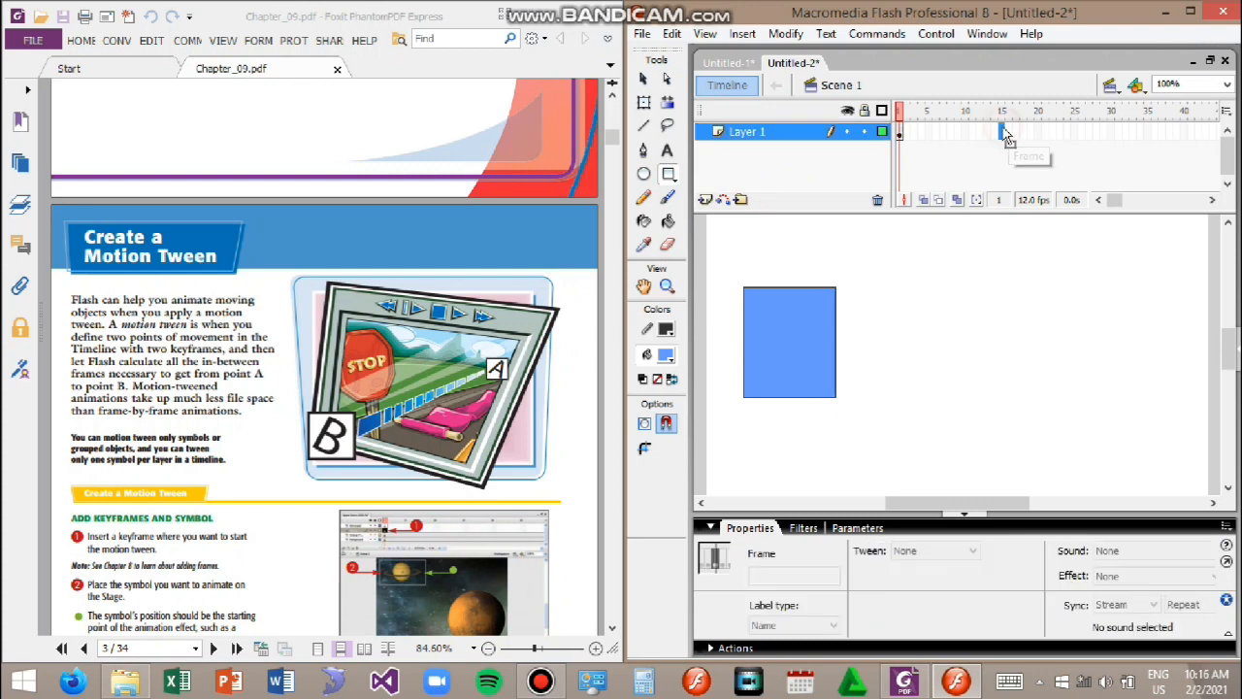
pyautogui.rightClick(1000, 131)
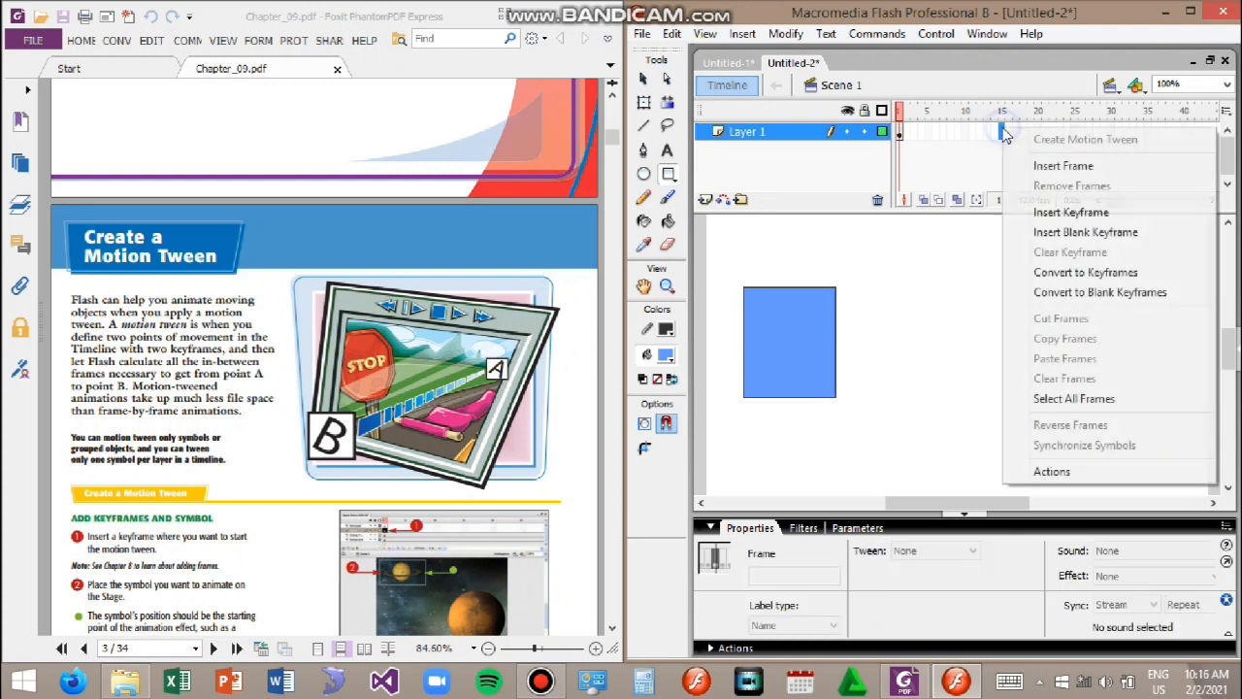
pyautogui.click(1116, 213)
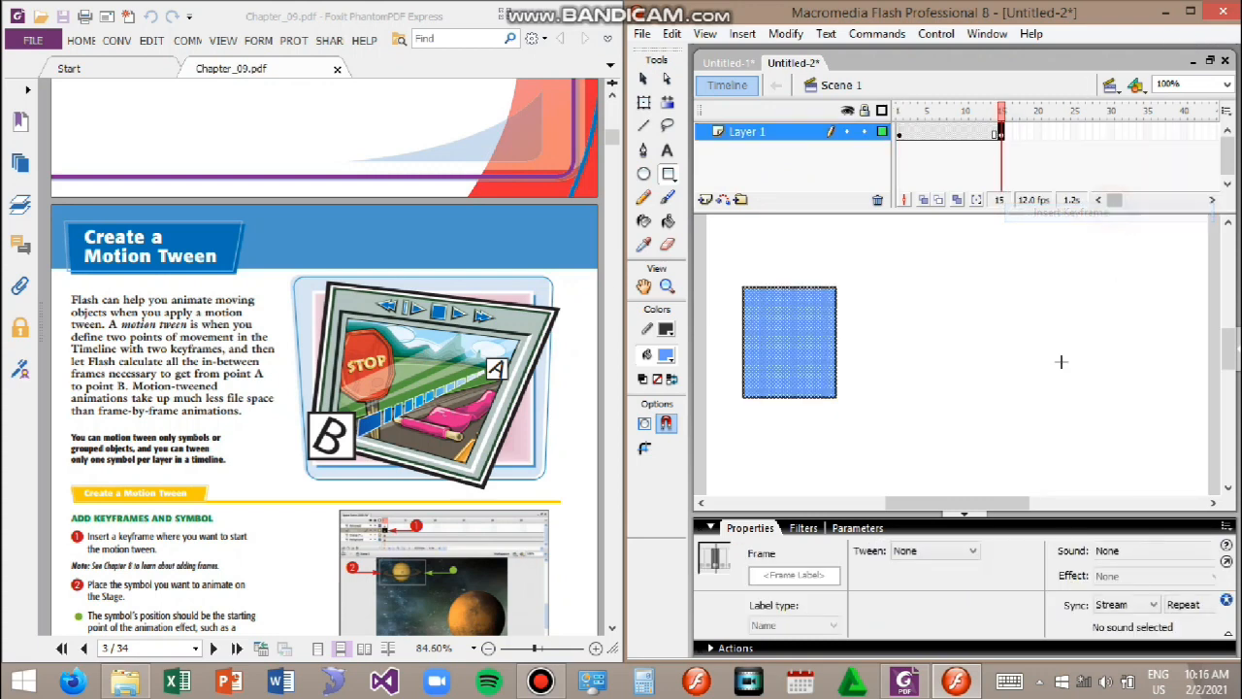
# Step: Move the rectangle in frame 15 across to the stage's right side
pyautogui.click(644, 101)
pyautogui.moveTo(807, 396); pyautogui.dragTo(1059, 393)
# Step: Create a motion tween starting at frame 1 of Layer 1
pyautogui.click(899, 136)
pyautogui.press('Return')
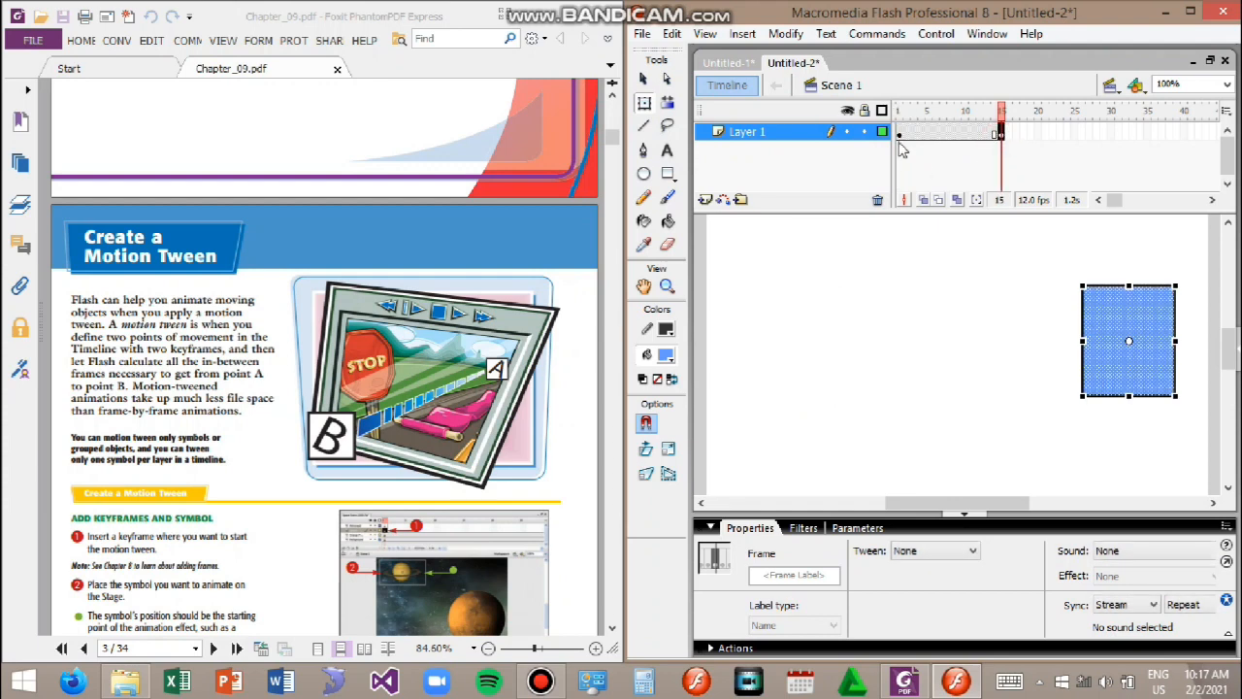
pyautogui.click(899, 136)
pyautogui.rightClick(899, 137)
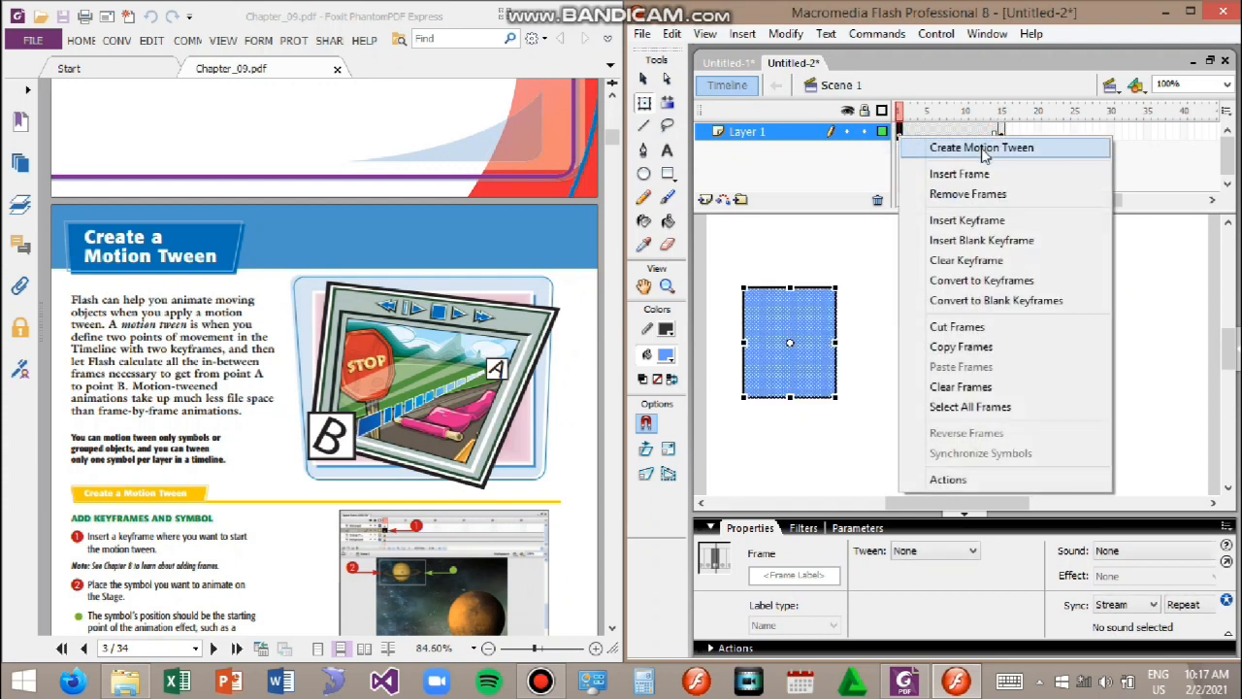
pyautogui.click(982, 150)
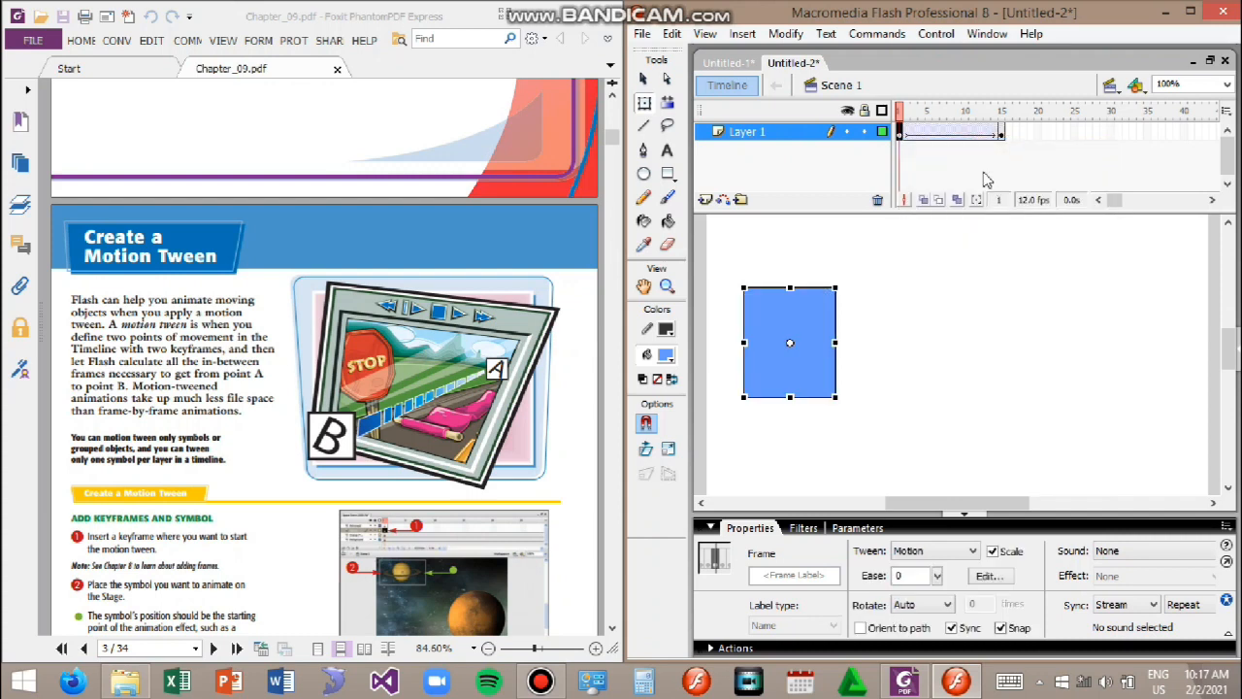
# Step: Test the movie in the player window and close it
pyautogui.hotkey('ctrl', 'Return')
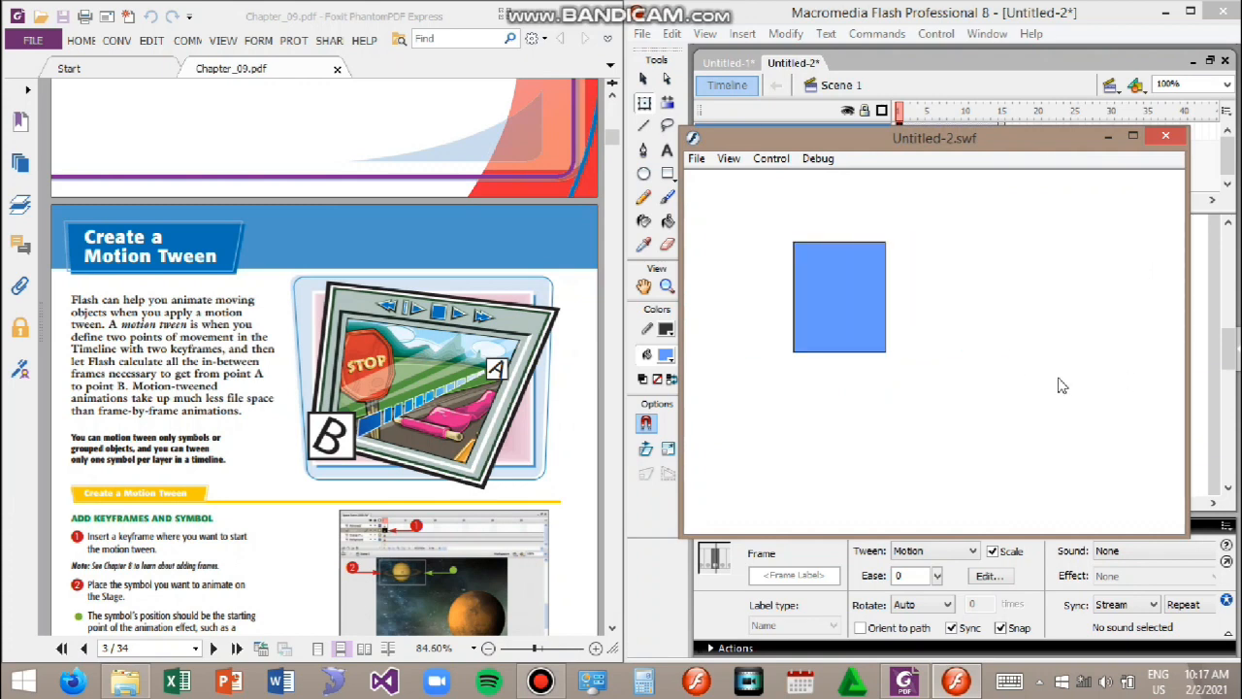
pyautogui.click(1166, 136)
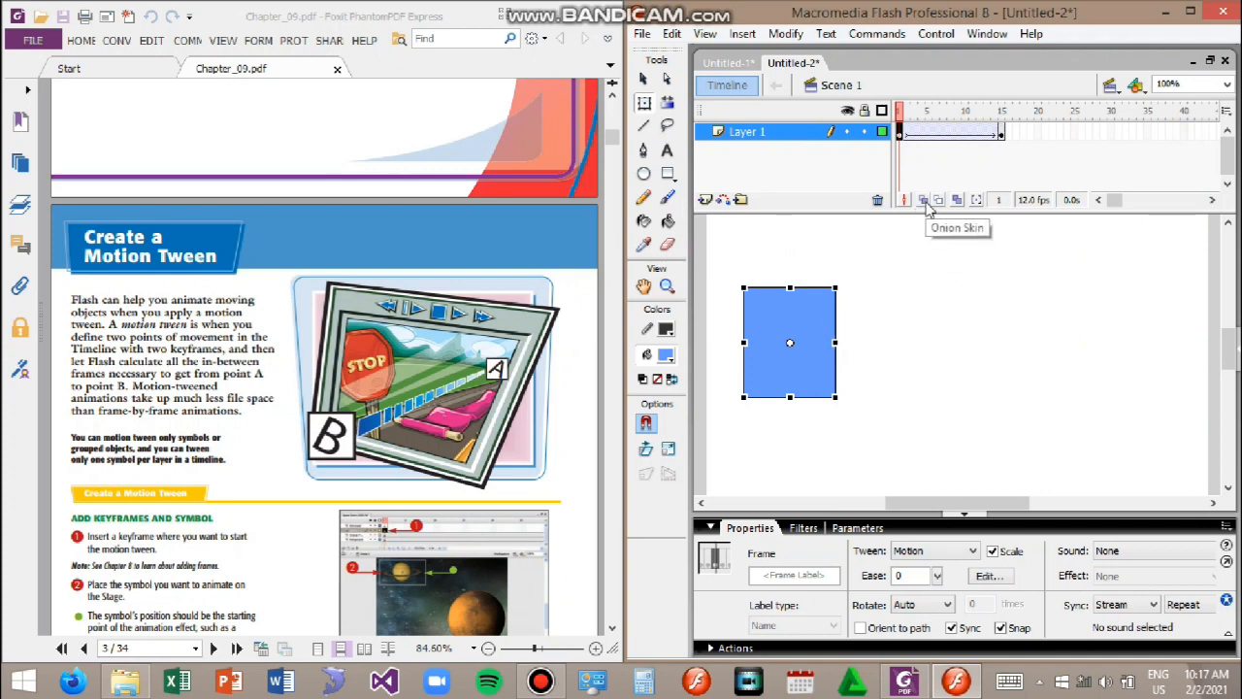
# Step: Scrub the playhead and play the timeline to preview the motion tween
pyautogui.click(915, 133)
pyautogui.click(943, 134)
pyautogui.click(976, 136)
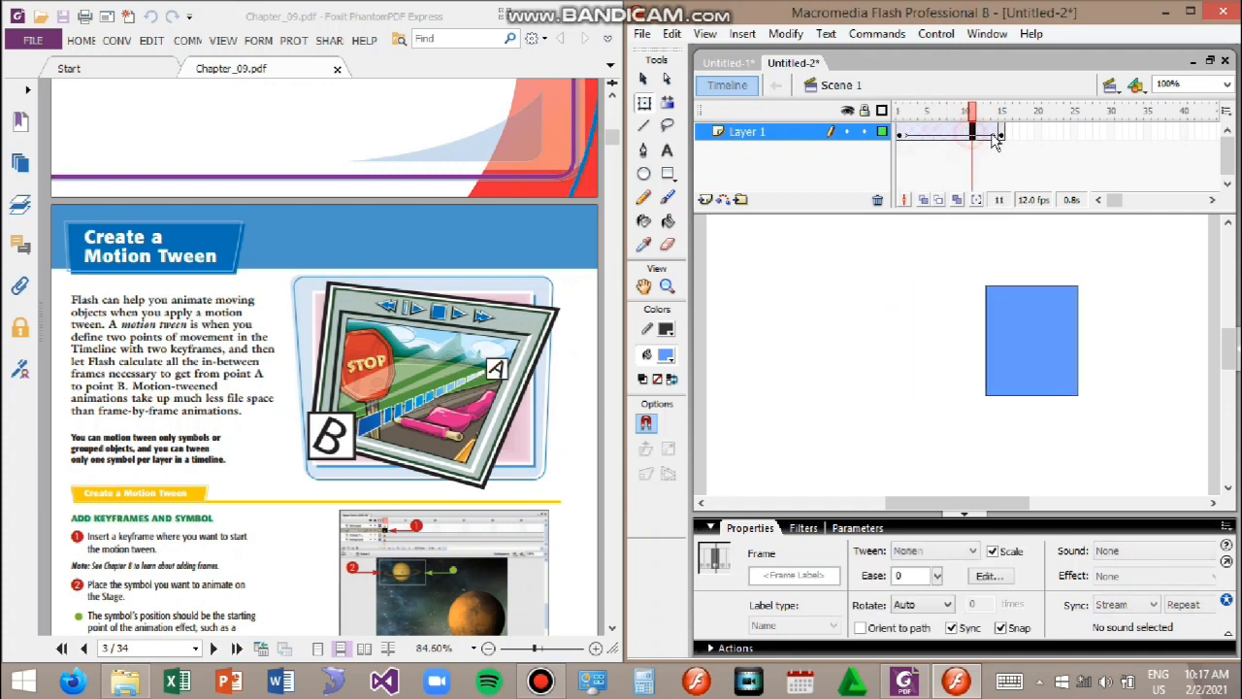
pyautogui.moveTo(975, 111); pyautogui.dragTo(885, 114)
pyautogui.press('Return')
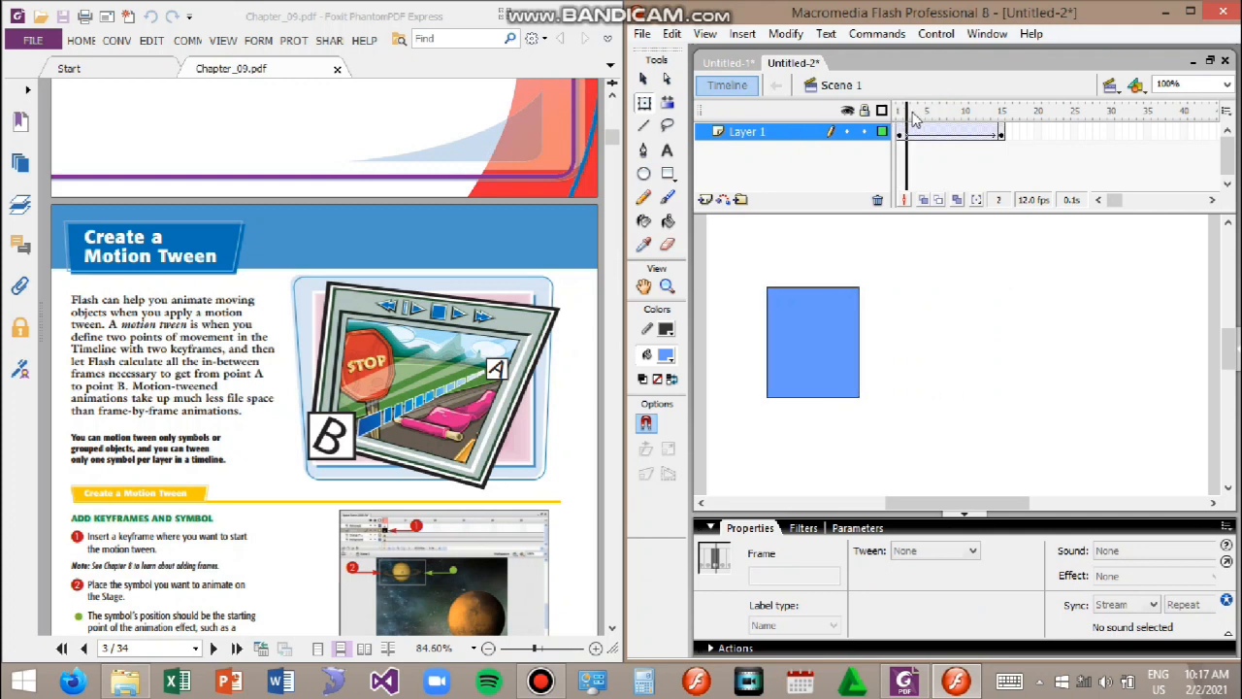
pyautogui.moveTo(884, 120); pyautogui.dragTo(890, 125)
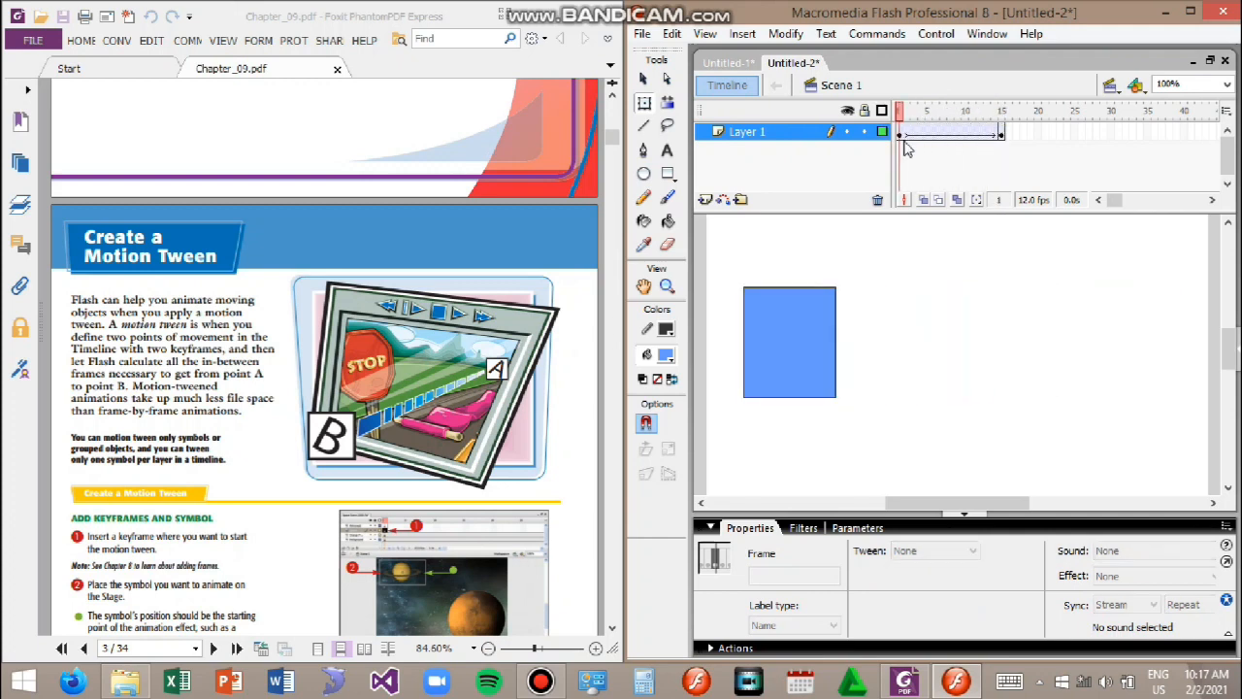
pyautogui.click(899, 134)
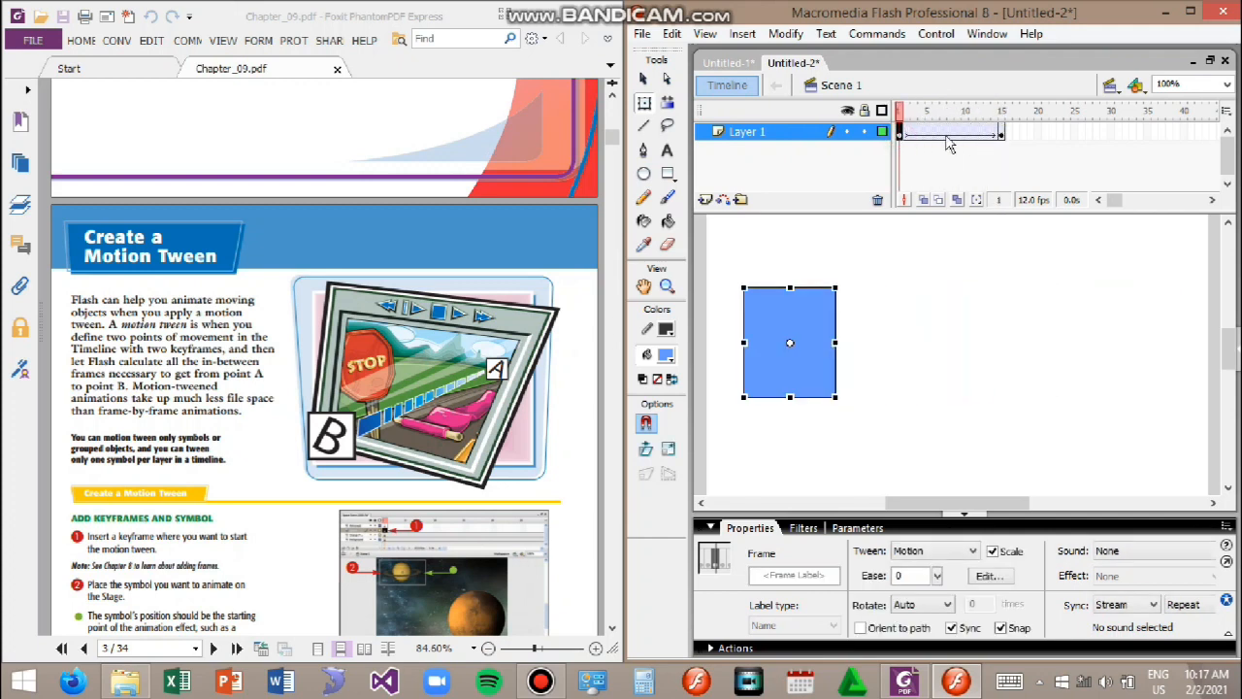
pyautogui.click(1002, 135)
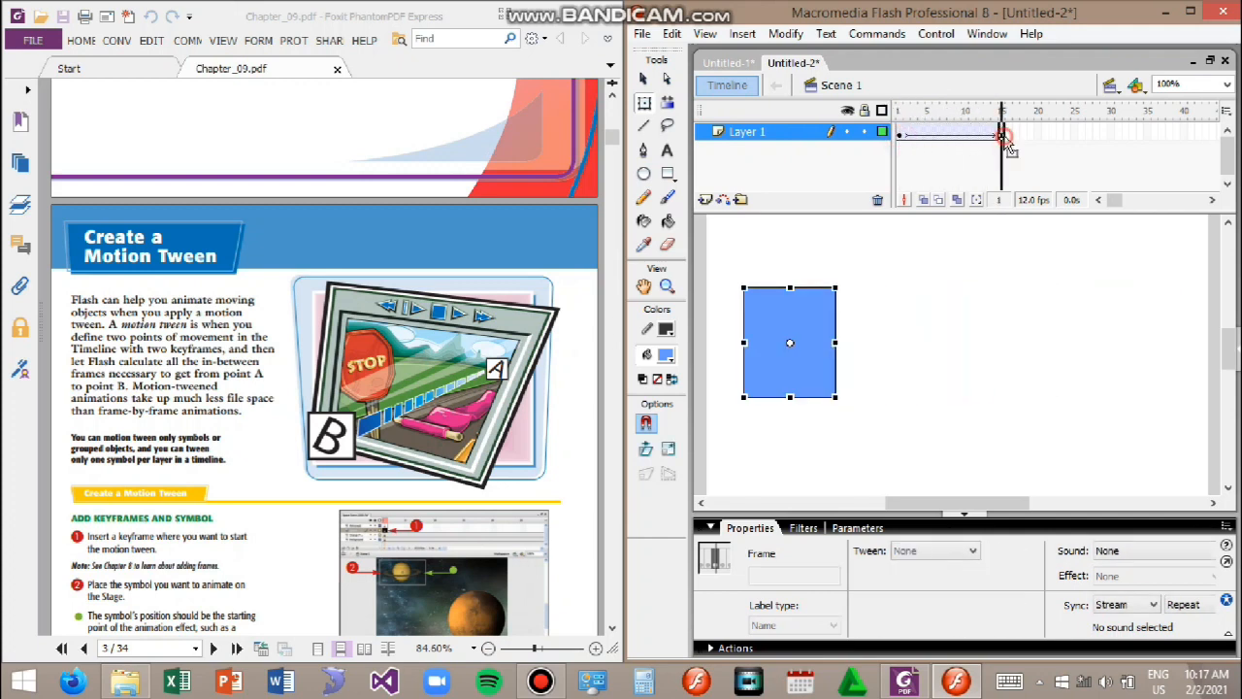
pyautogui.click(899, 109)
pyautogui.press('Return')
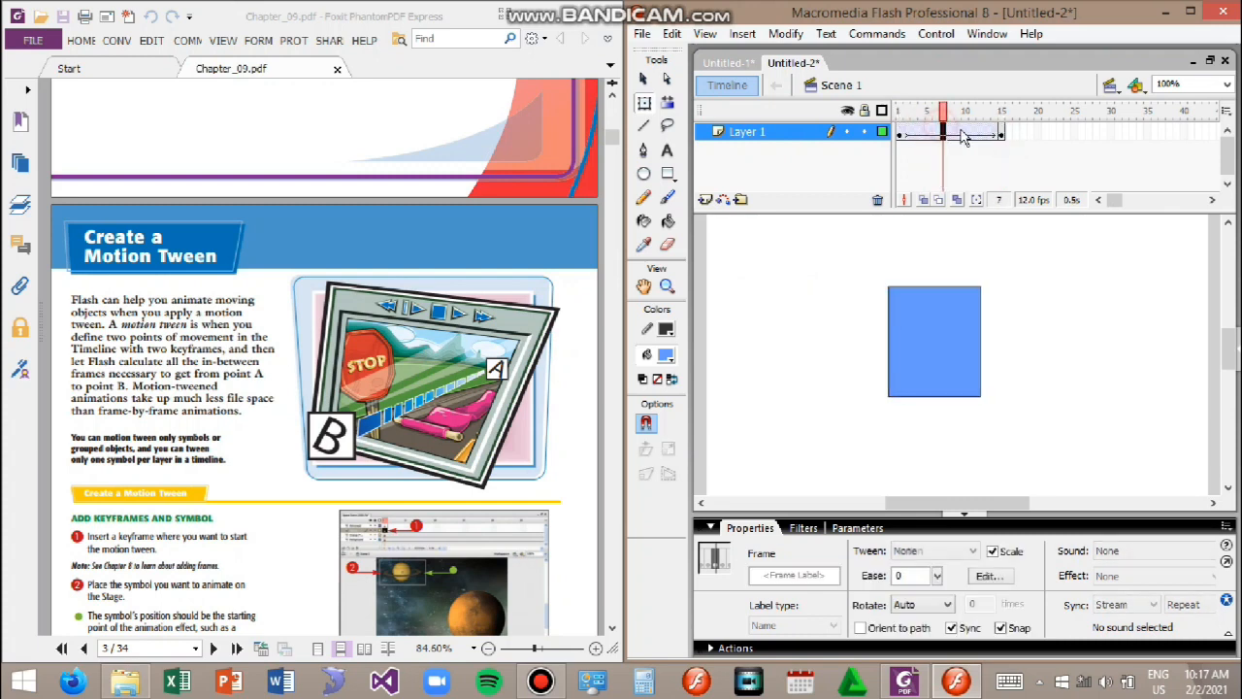
pyautogui.click(899, 110)
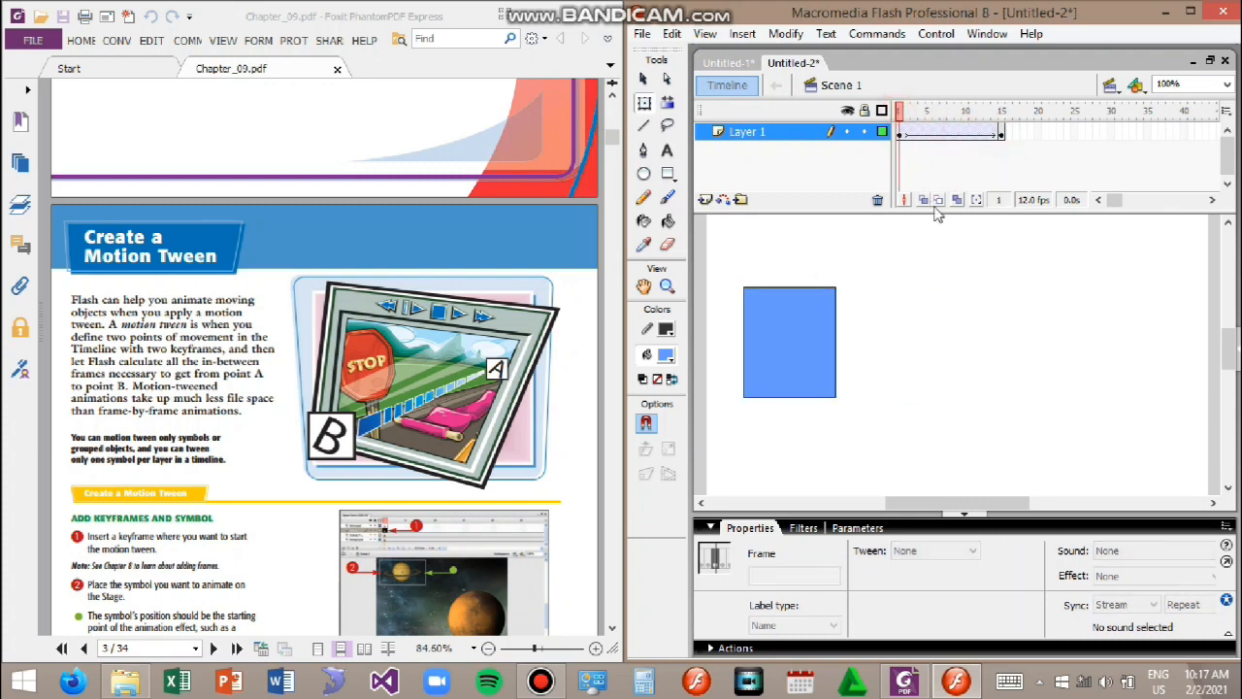
# Step: Turn on Onion Skin and extend its markers to span the whole tween
pyautogui.click(924, 200)
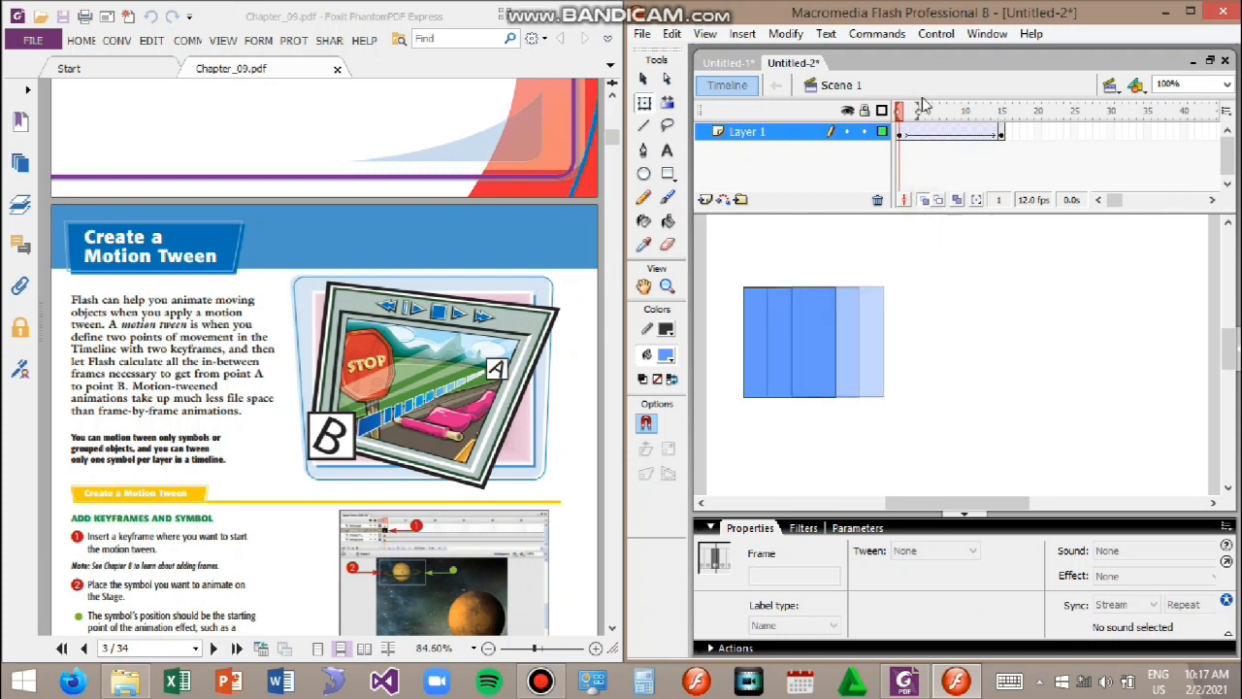
pyautogui.press('Return')
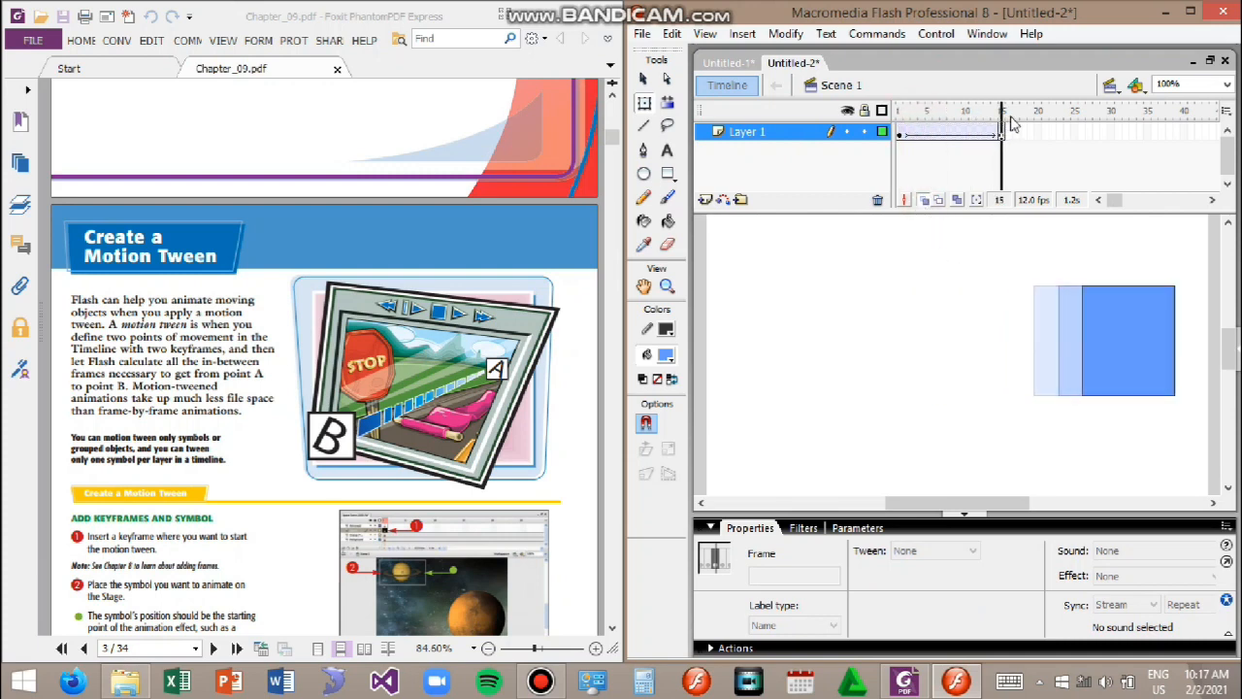
pyautogui.click(899, 109)
pyautogui.moveTo(918, 117); pyautogui.dragTo(1005, 113)
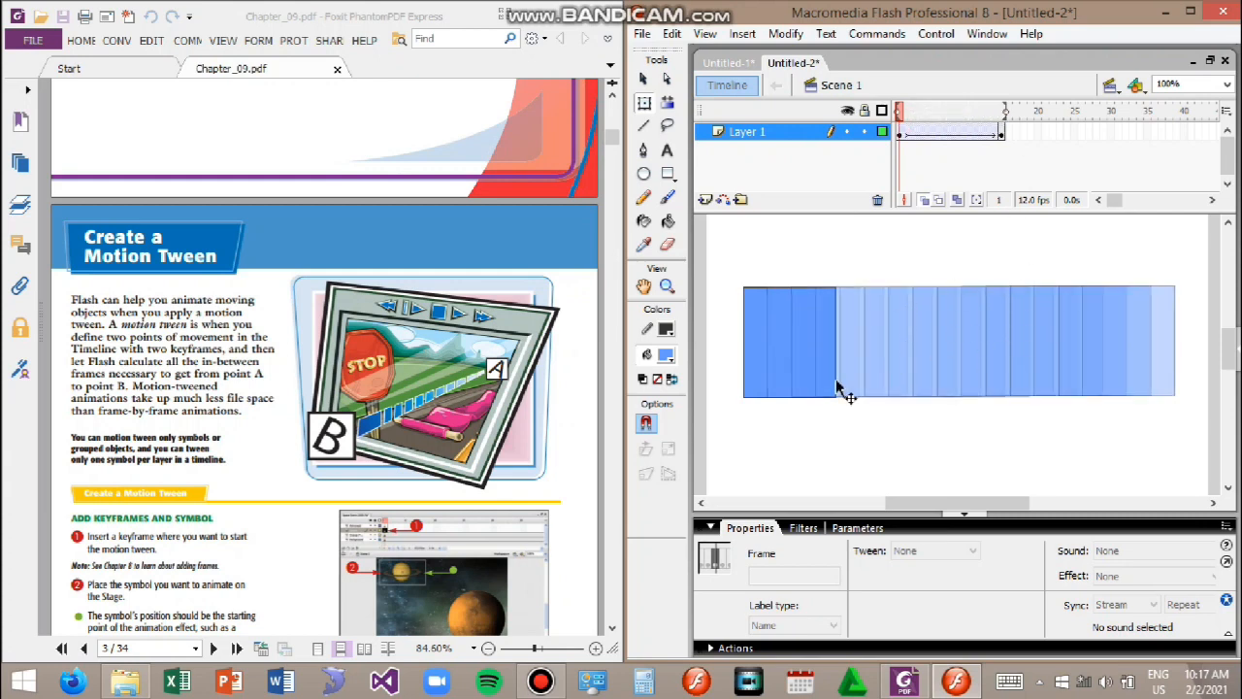
pyautogui.moveTo(903, 115)
pyautogui.mouseDown()
pyautogui.moveTo(994, 114)
pyautogui.moveTo(888, 131)
pyautogui.mouseUp()
# Step: Step through the tween's frames one by one to inspect the onion-skinned positions
pyautogui.click(899, 132)
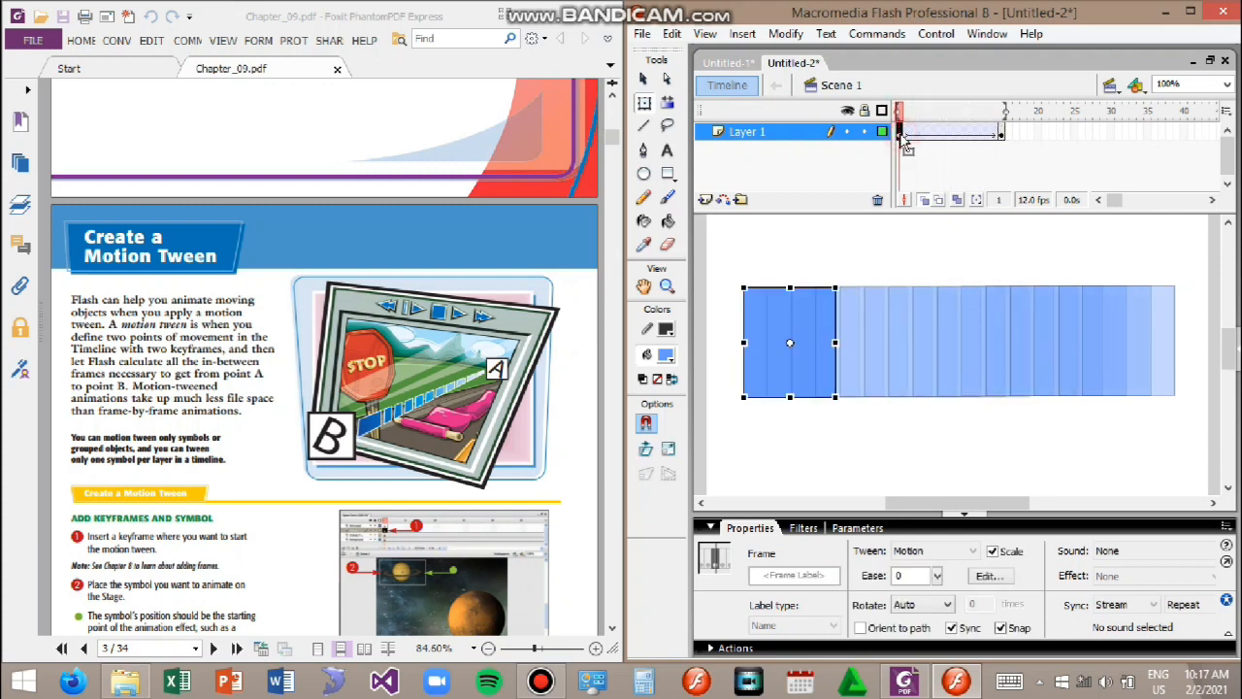
pyautogui.click(1000, 133)
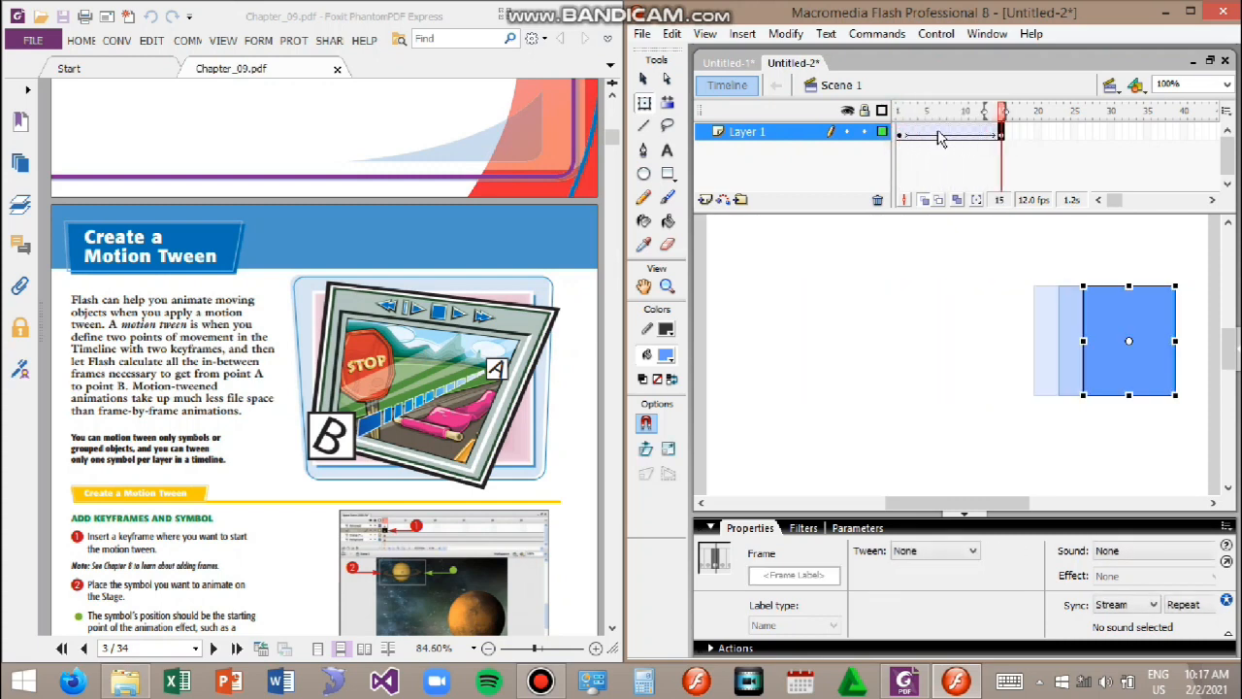
pyautogui.click(906, 134)
pyautogui.click(915, 136)
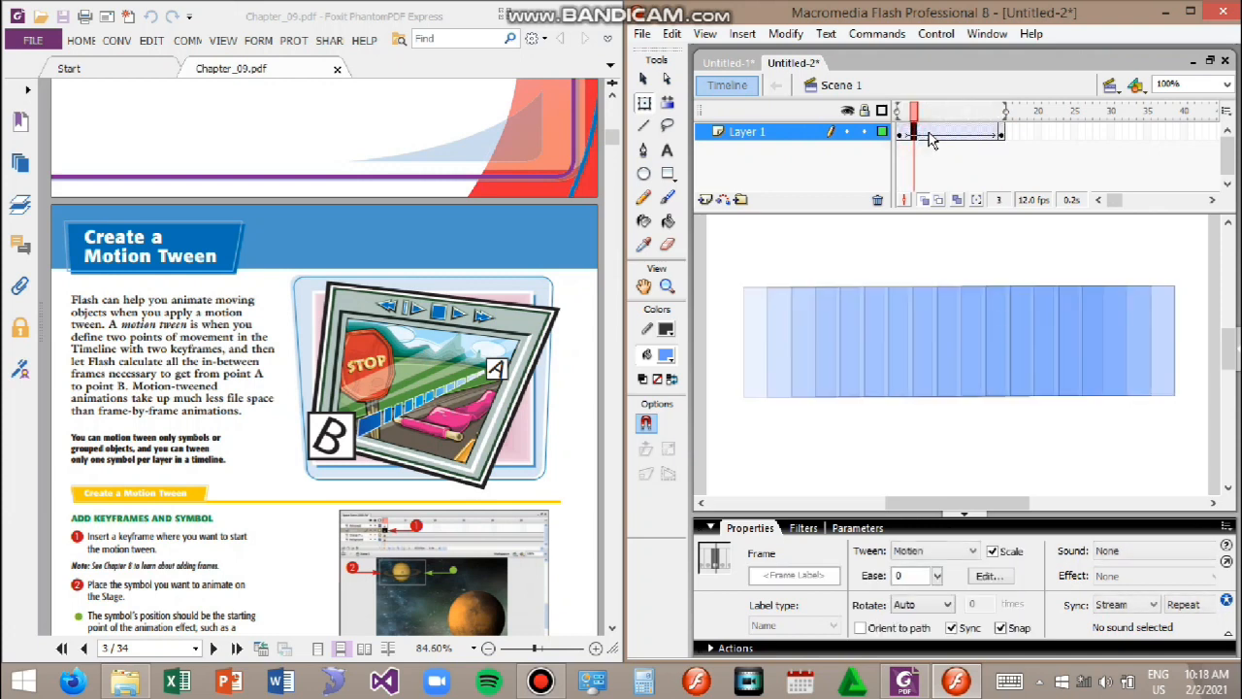
pyautogui.click(929, 137)
pyautogui.click(945, 137)
pyautogui.click(960, 136)
pyautogui.click(979, 136)
pyautogui.click(989, 136)
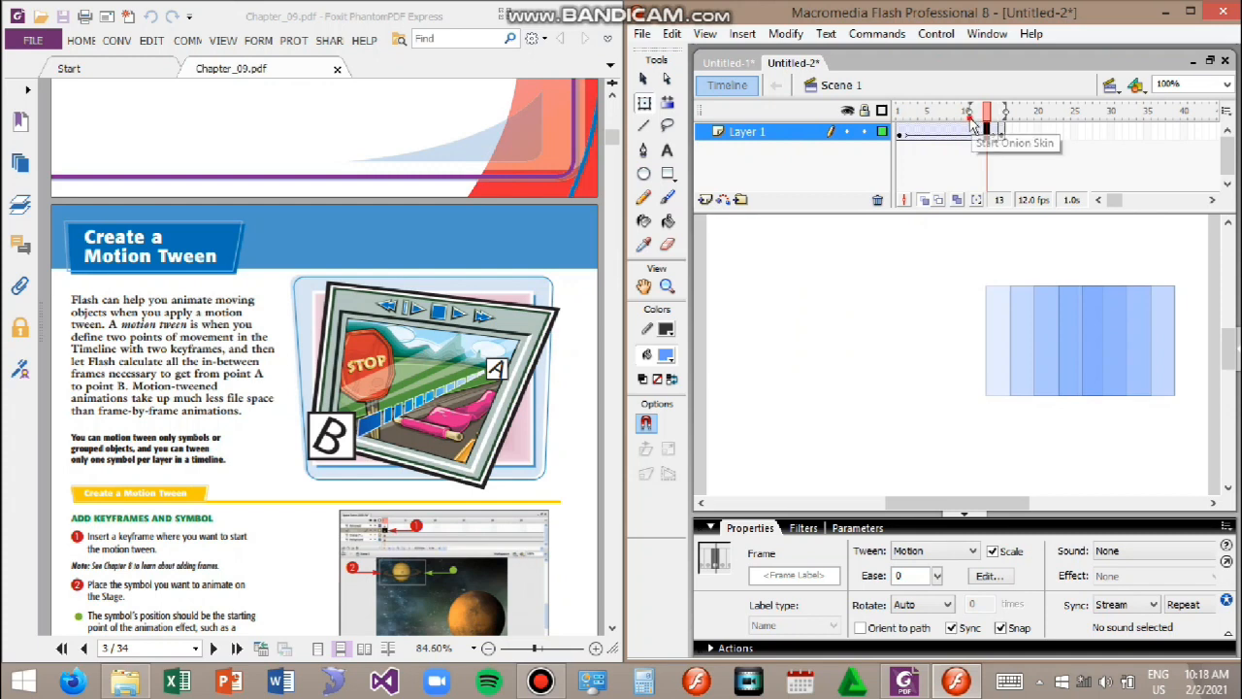
# Step: Extend the onion skin range back to frame 1 so every tweened position of the rectangle shows
pyautogui.moveTo(971, 110); pyautogui.dragTo(899, 110)
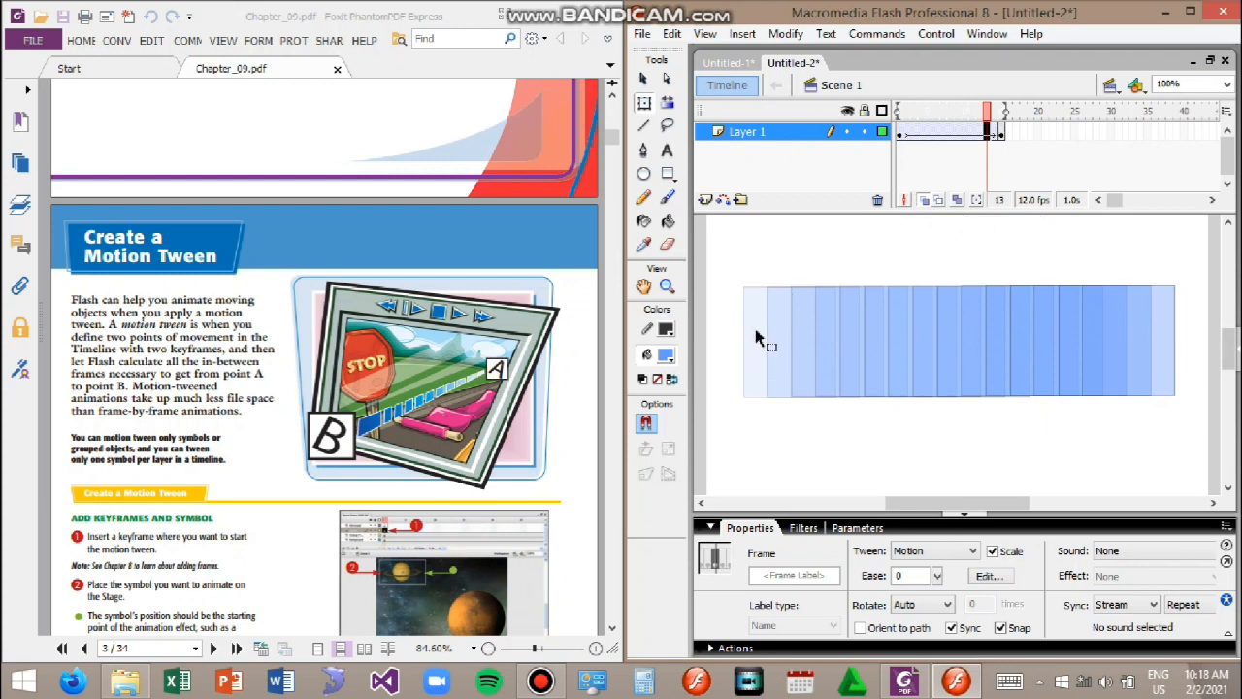
pyautogui.click(939, 260)
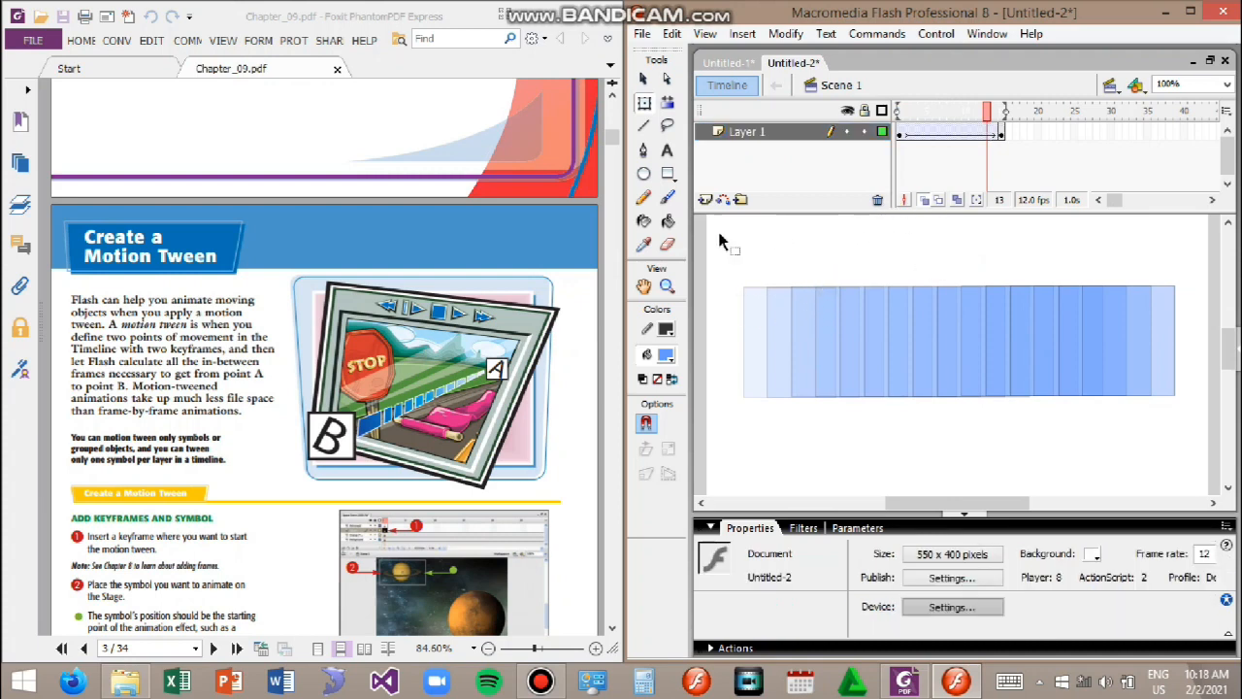
# Step: Scroll through the chapter PDF to the Create a Spinning Tween section
pyautogui.scroll(3, 441, 260)
pyautogui.scroll(-3, 971, 291)
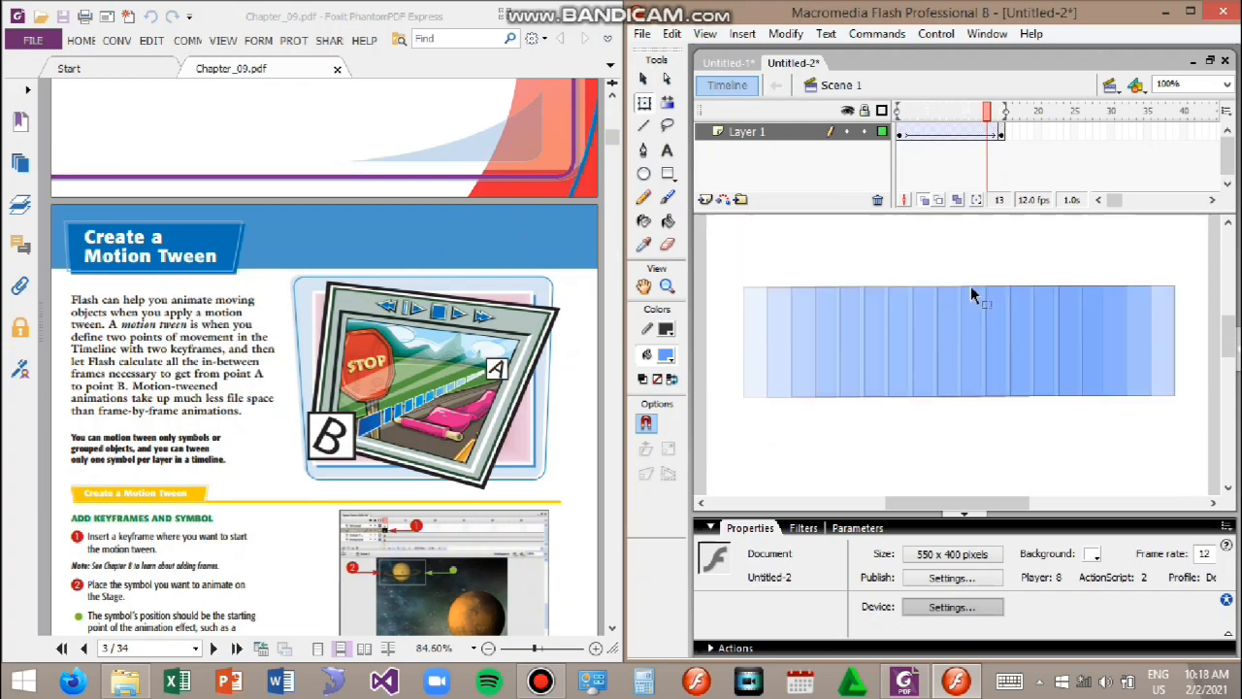
pyautogui.scroll(5, 392, 263)
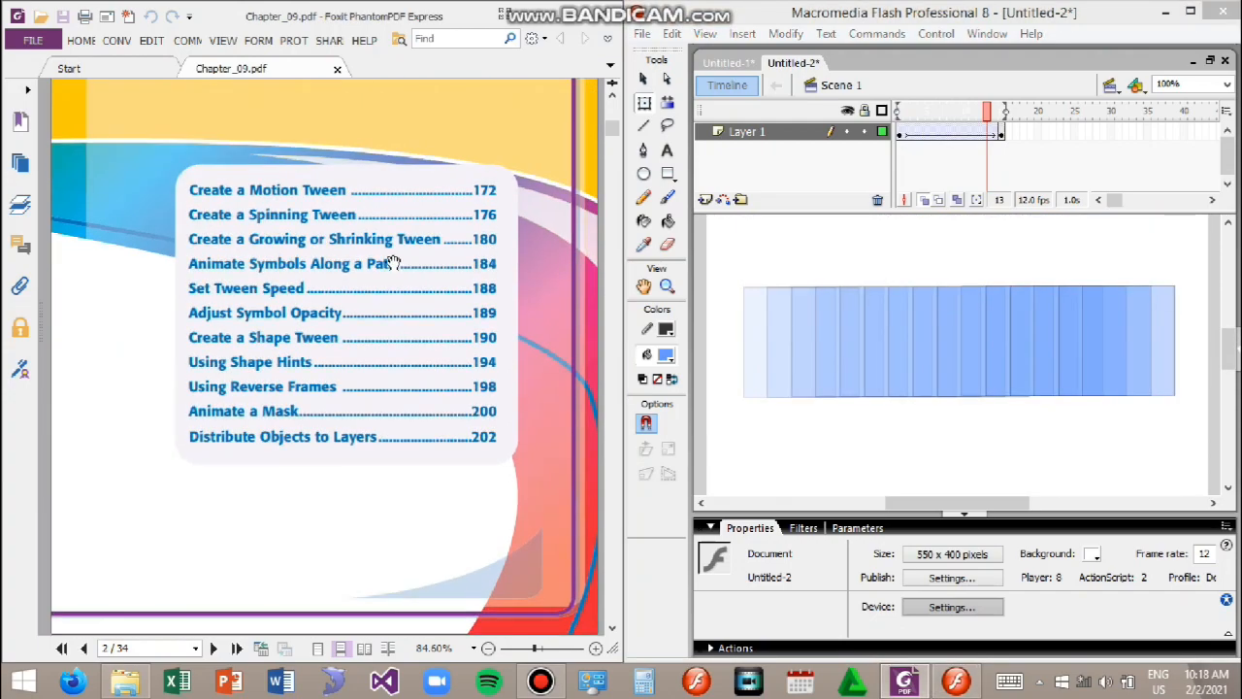
pyautogui.scroll(-15, 443, 478)
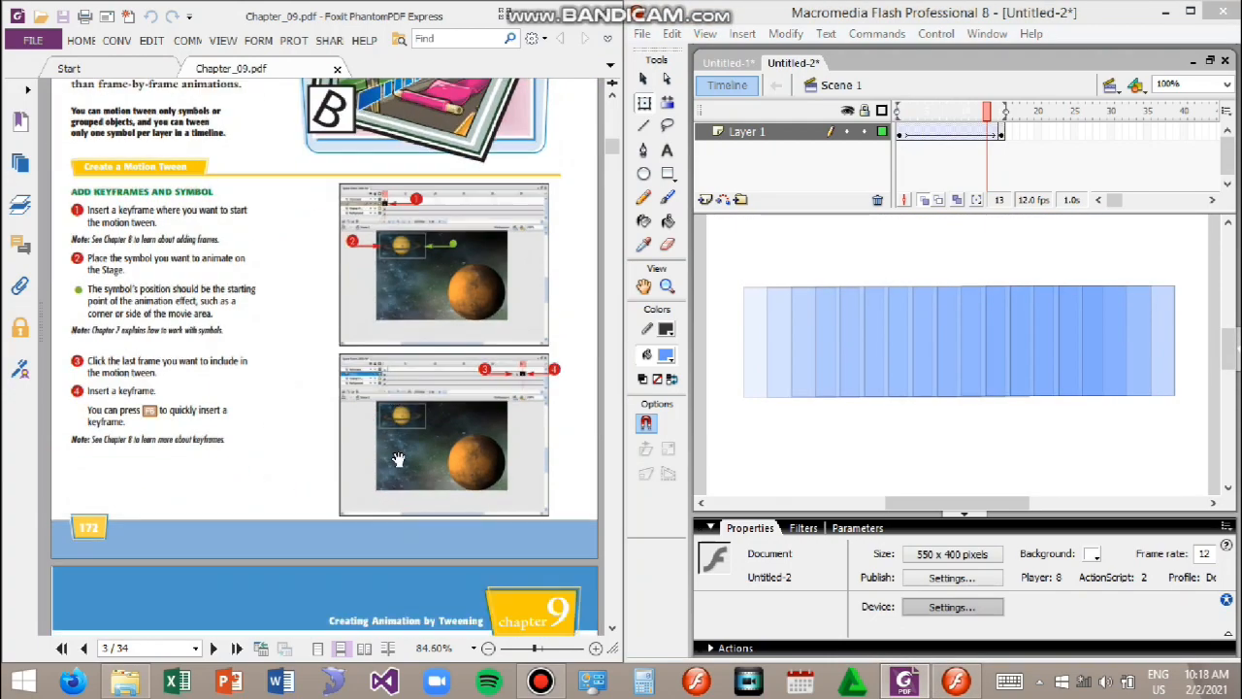
pyautogui.scroll(-10, 402, 472)
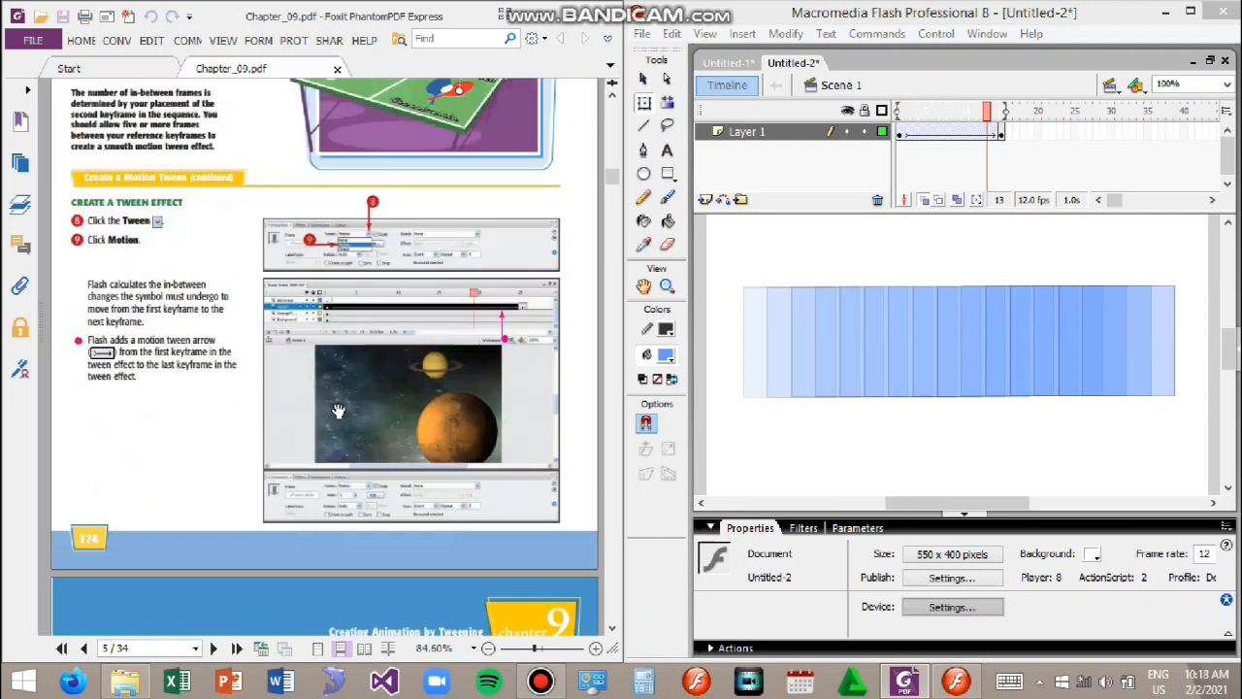
pyautogui.scroll(-6, 342, 414)
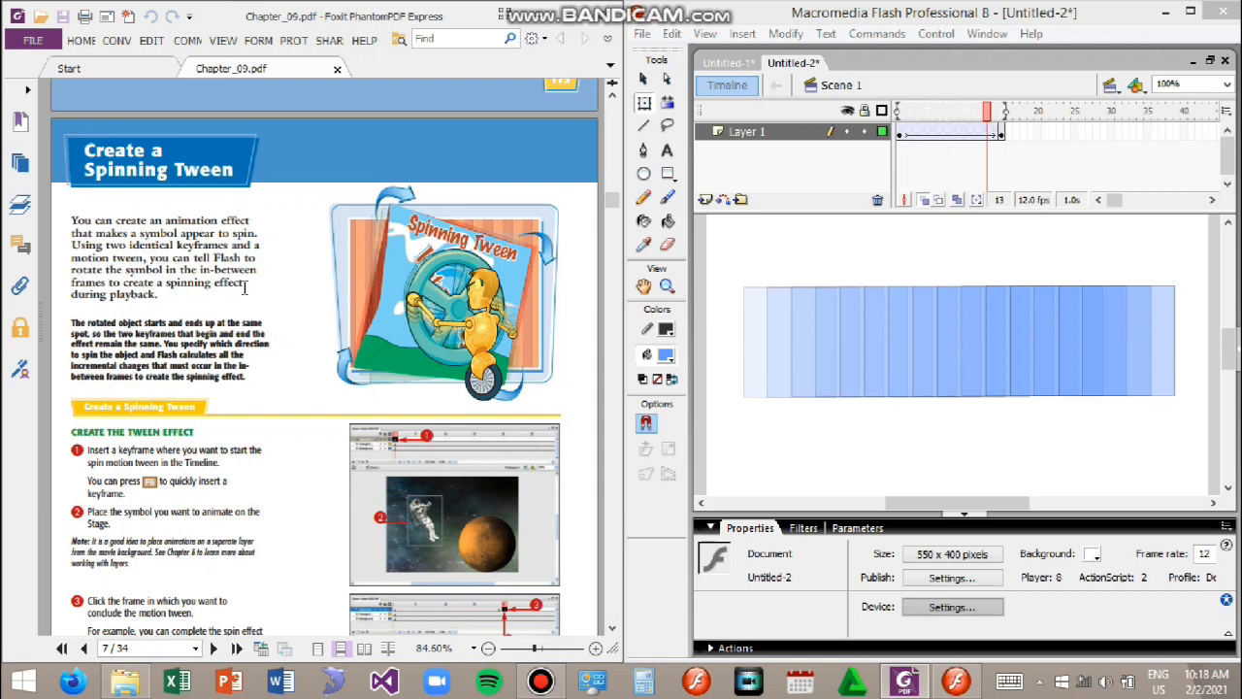
# Step: Remove all frames of the existing motion tween, leaving the layer with a single empty frame
pyautogui.click(965, 162)
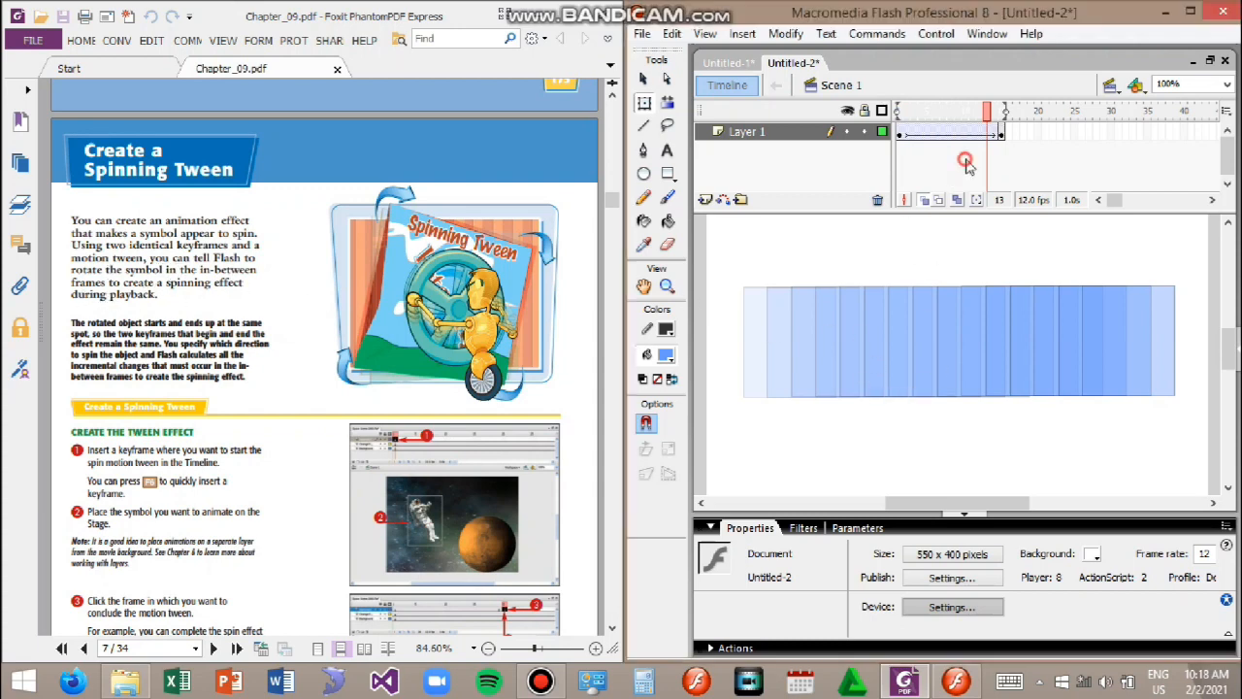
pyautogui.moveTo(1002, 135); pyautogui.dragTo(897, 148)
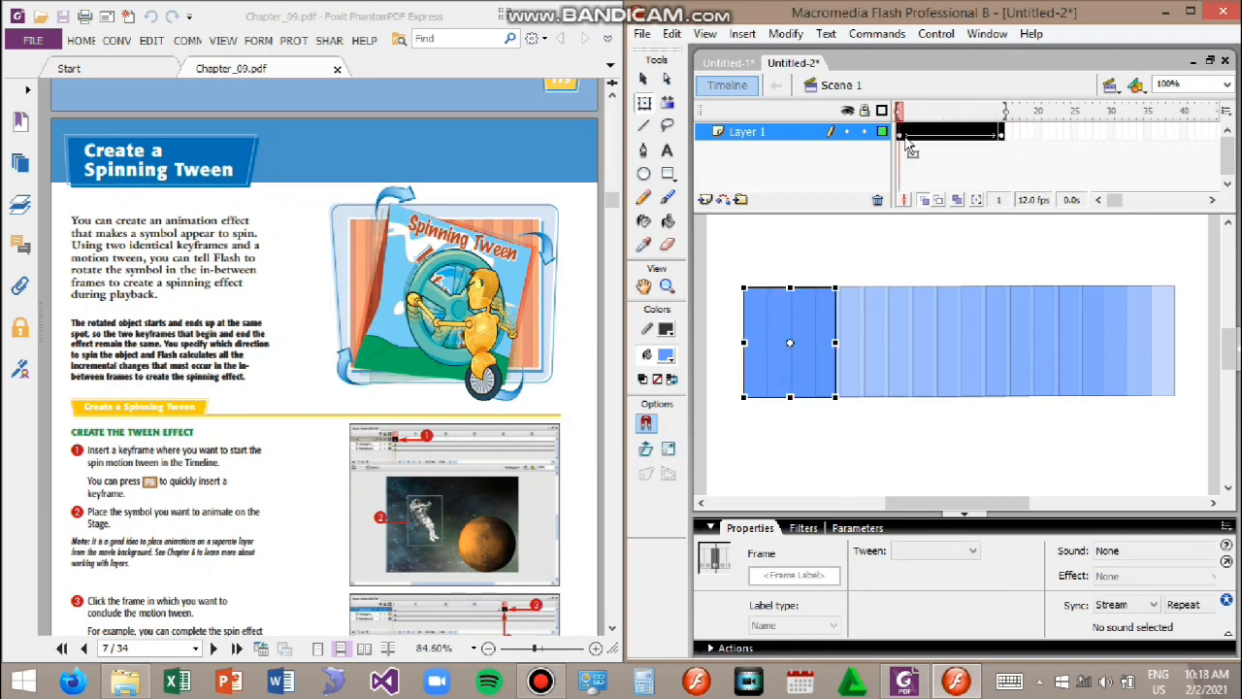
pyautogui.rightClick(903, 137)
pyautogui.click(982, 196)
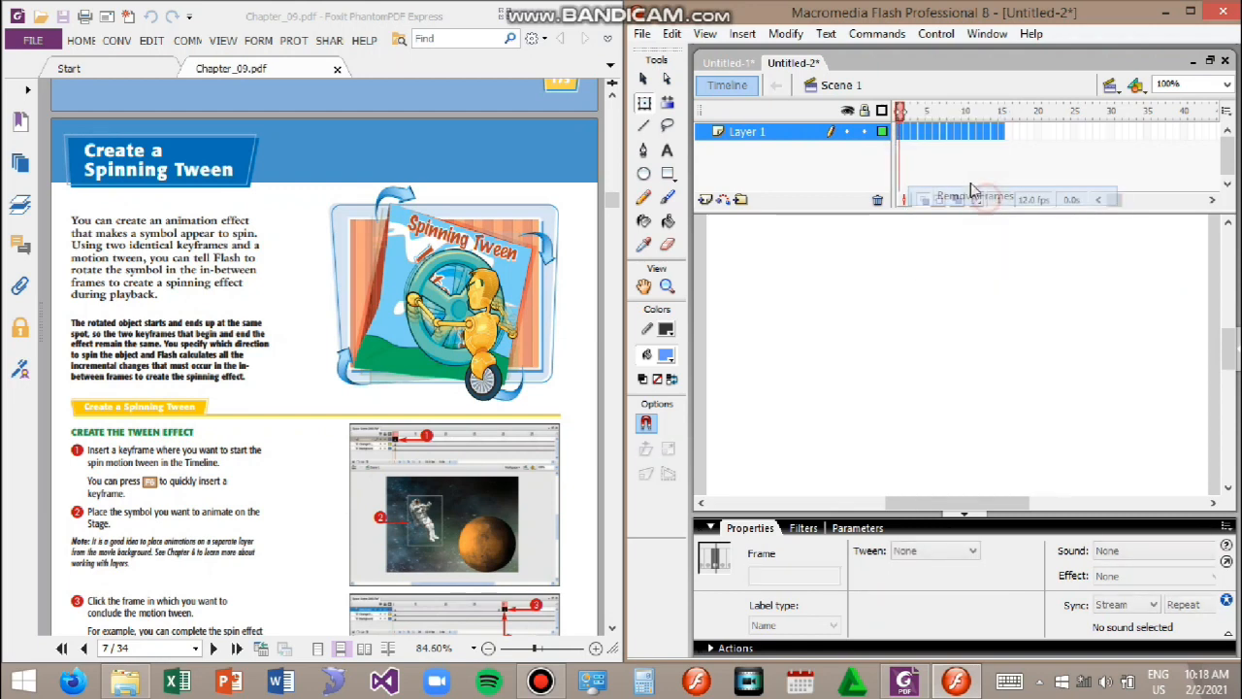
pyautogui.click(895, 131)
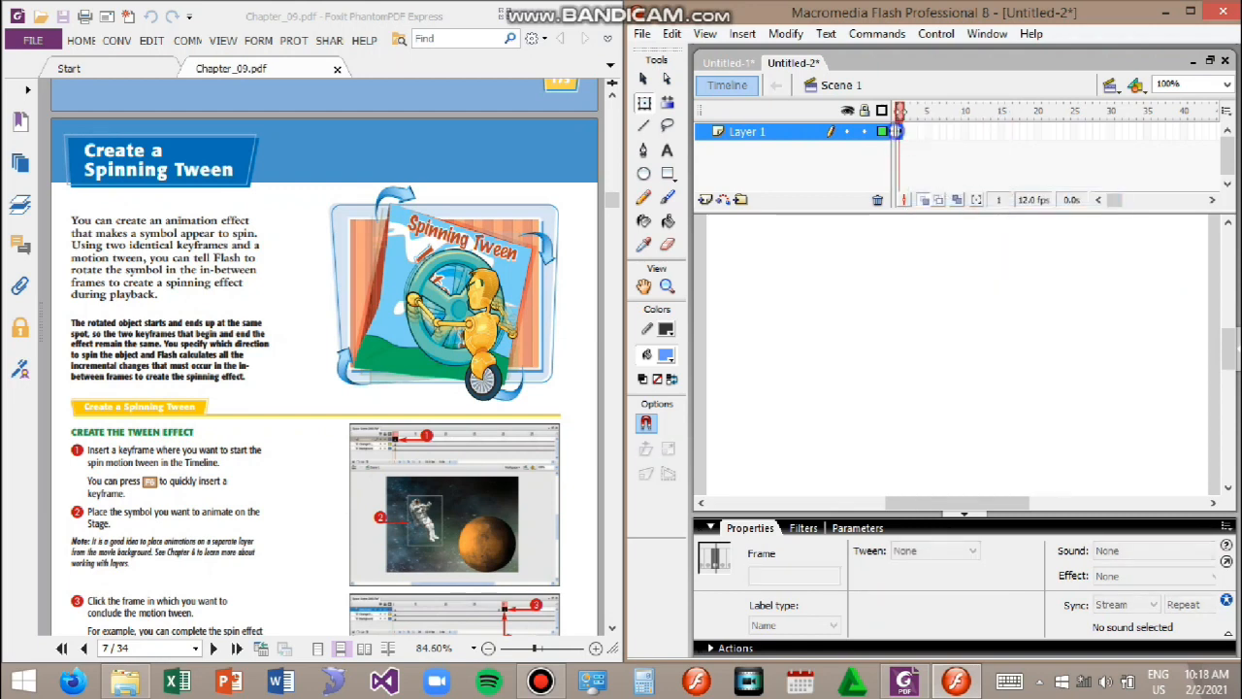
pyautogui.rightClick(897, 132)
pyautogui.click(940, 173)
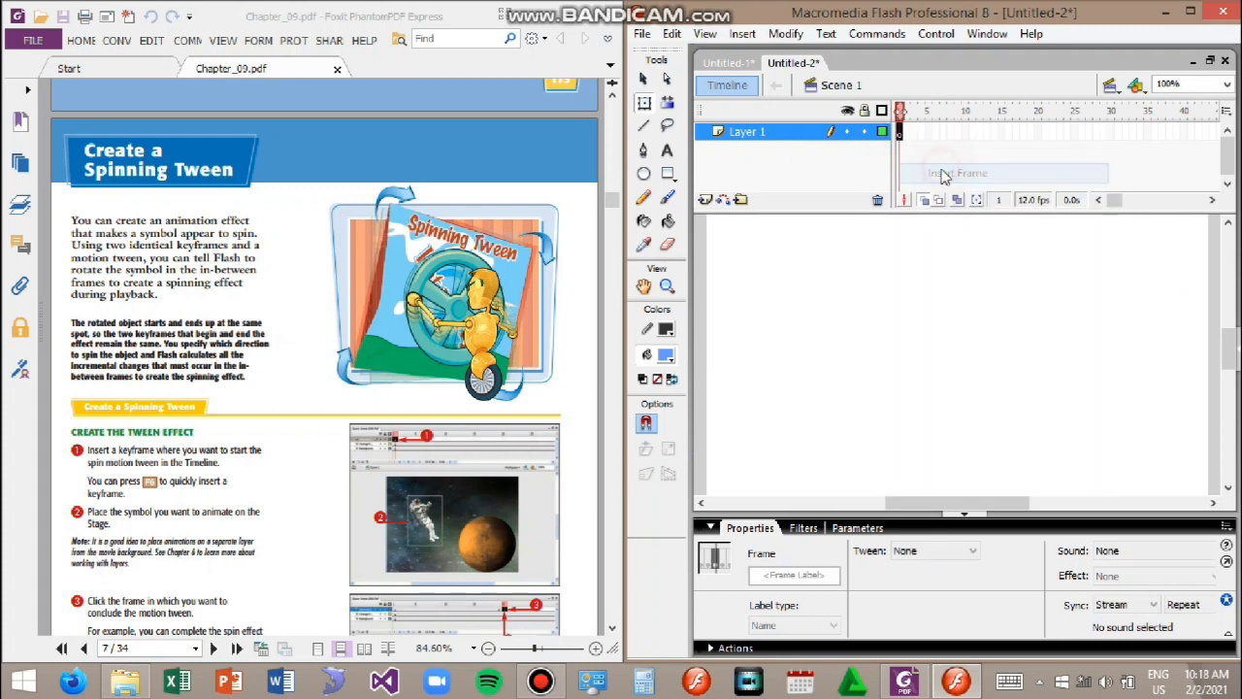
# Step: Draw a blue rectangle about 175 by 132 px on the stage with the Rectangle tool
pyautogui.click(667, 174)
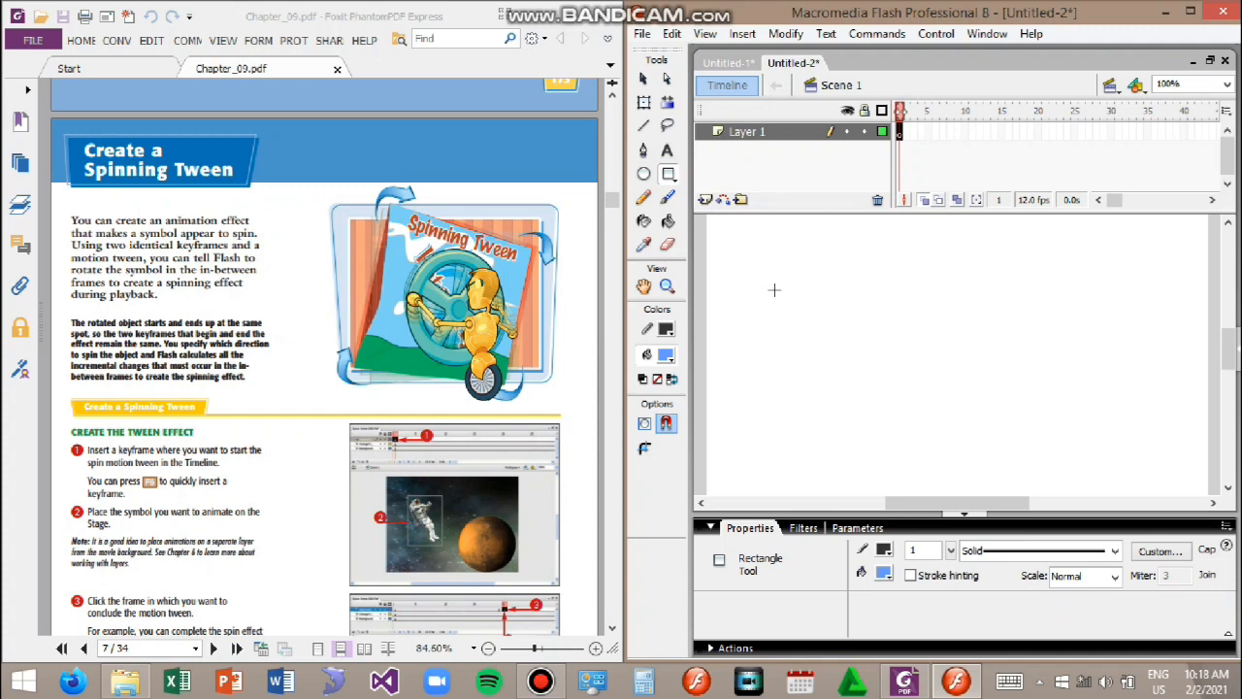
pyautogui.moveTo(805, 286); pyautogui.dragTo(966, 406)
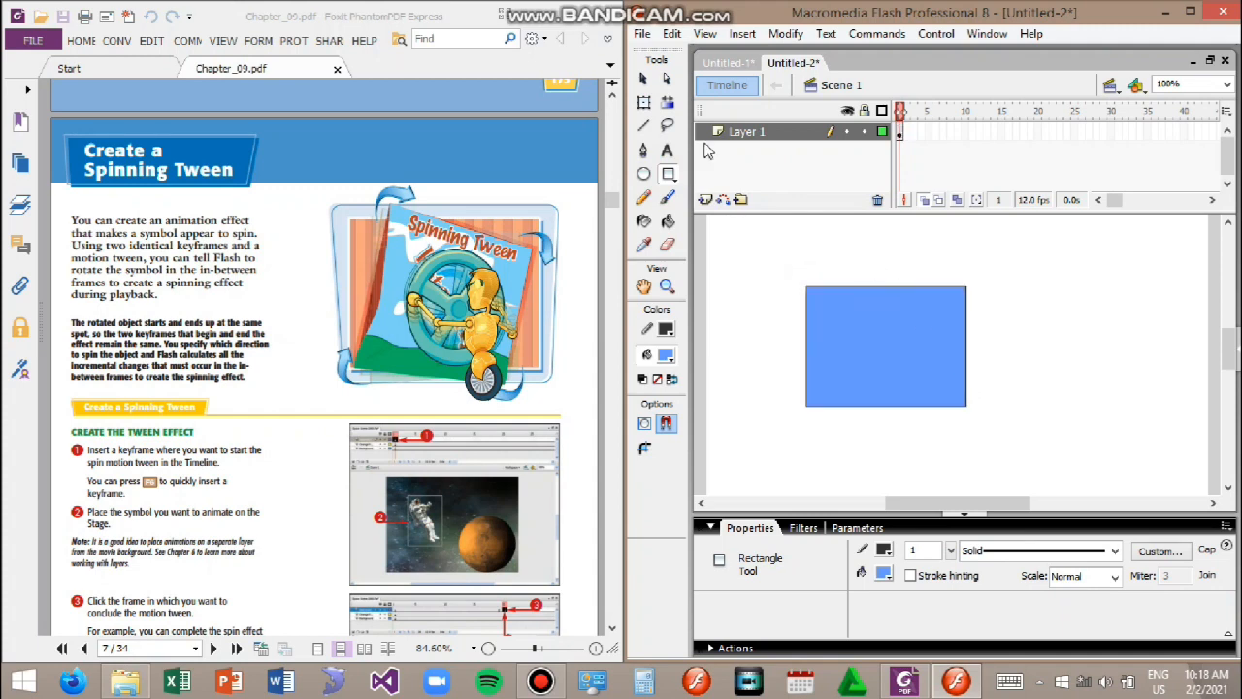
# Step: Convert the rectangle into a graphic symbol named square
pyautogui.click(644, 81)
pyautogui.click(924, 354)
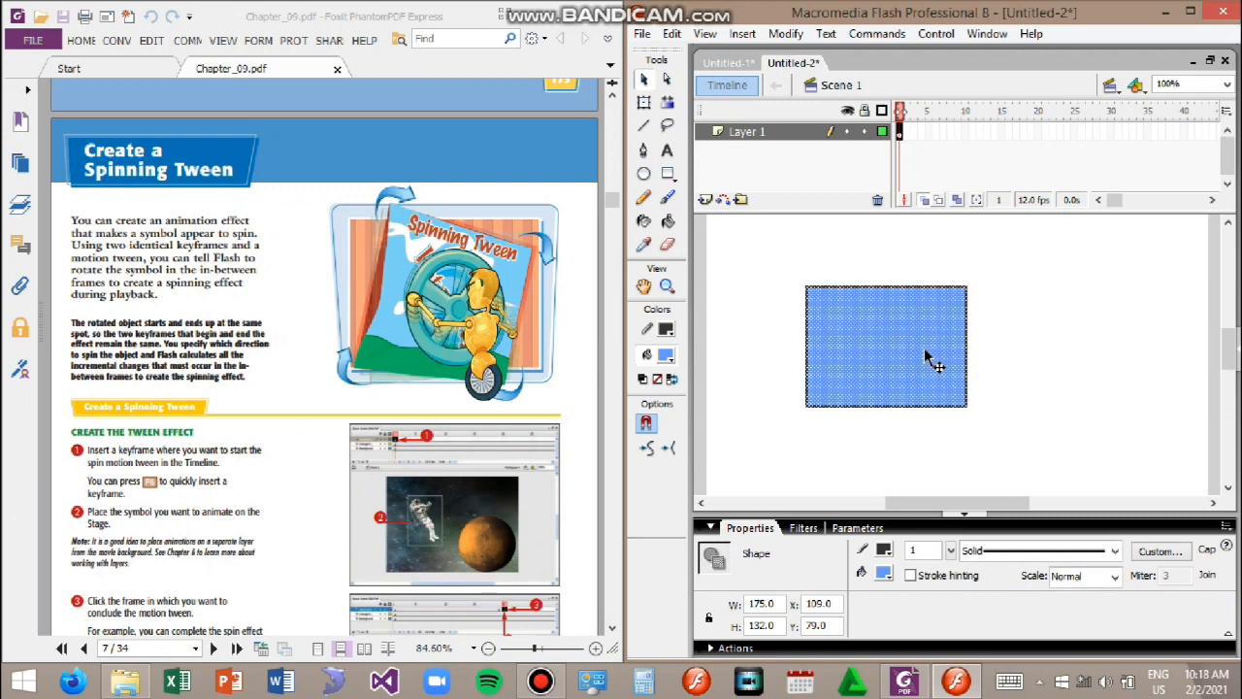
pyautogui.rightClick(925, 355)
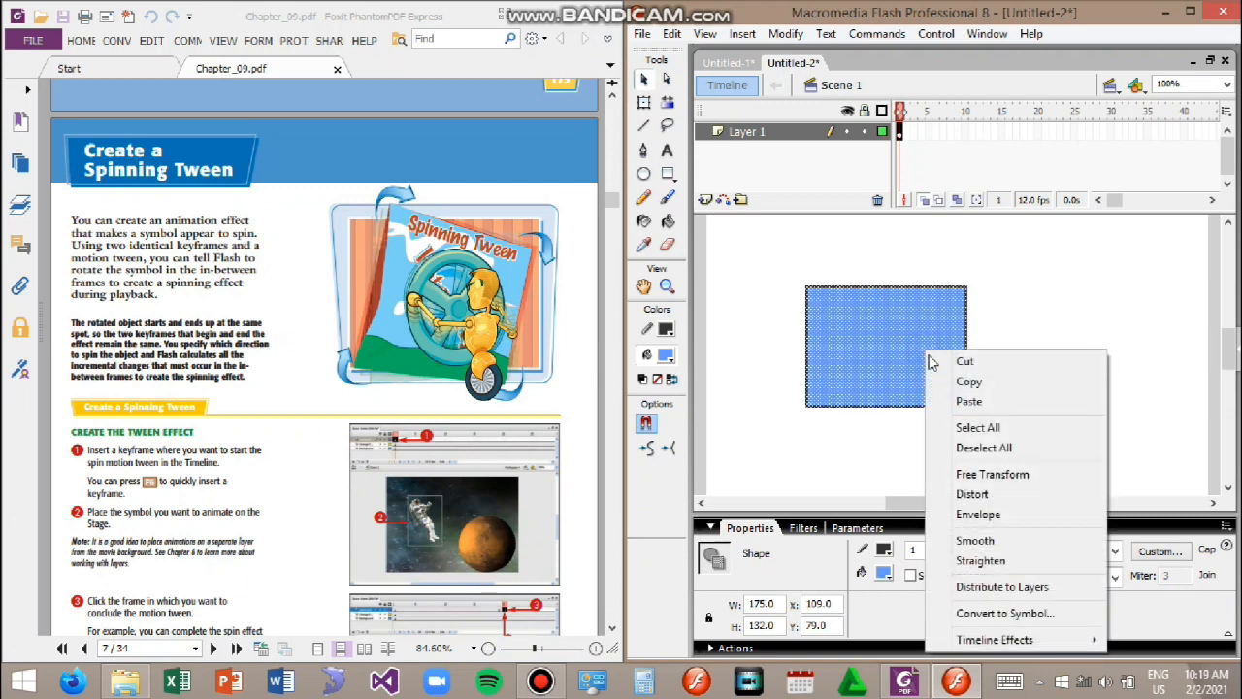
pyautogui.click(1019, 611)
pyautogui.write('square')
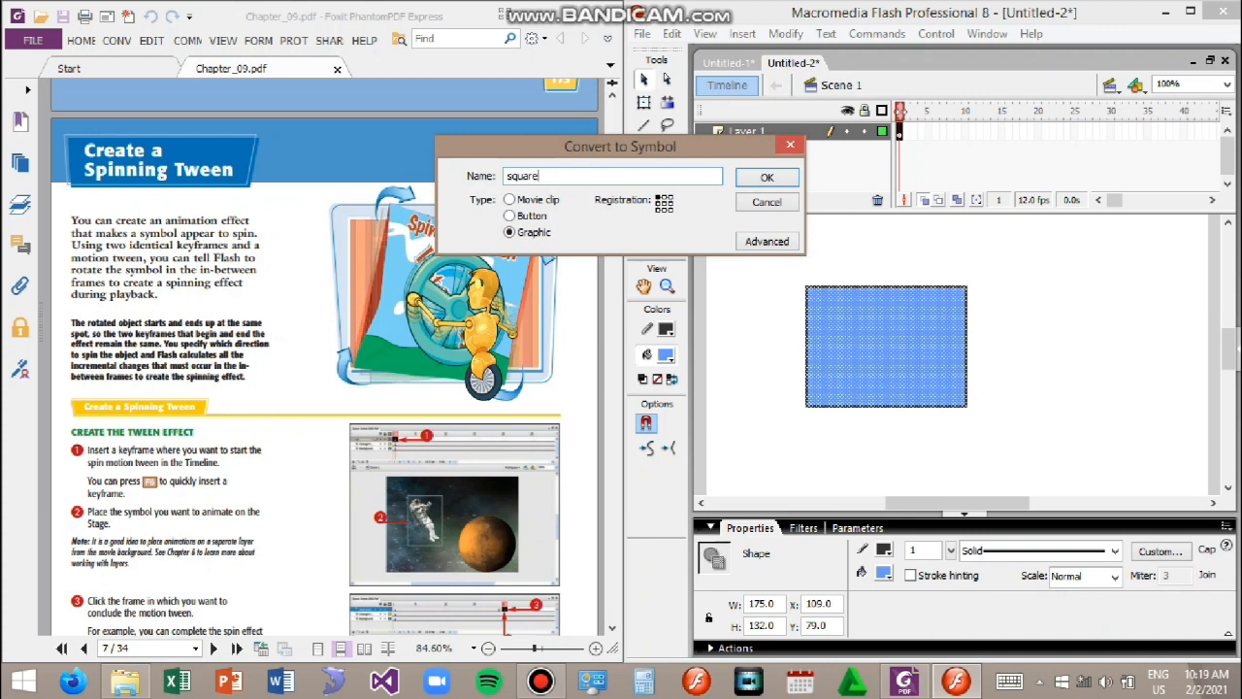
pyautogui.click(766, 178)
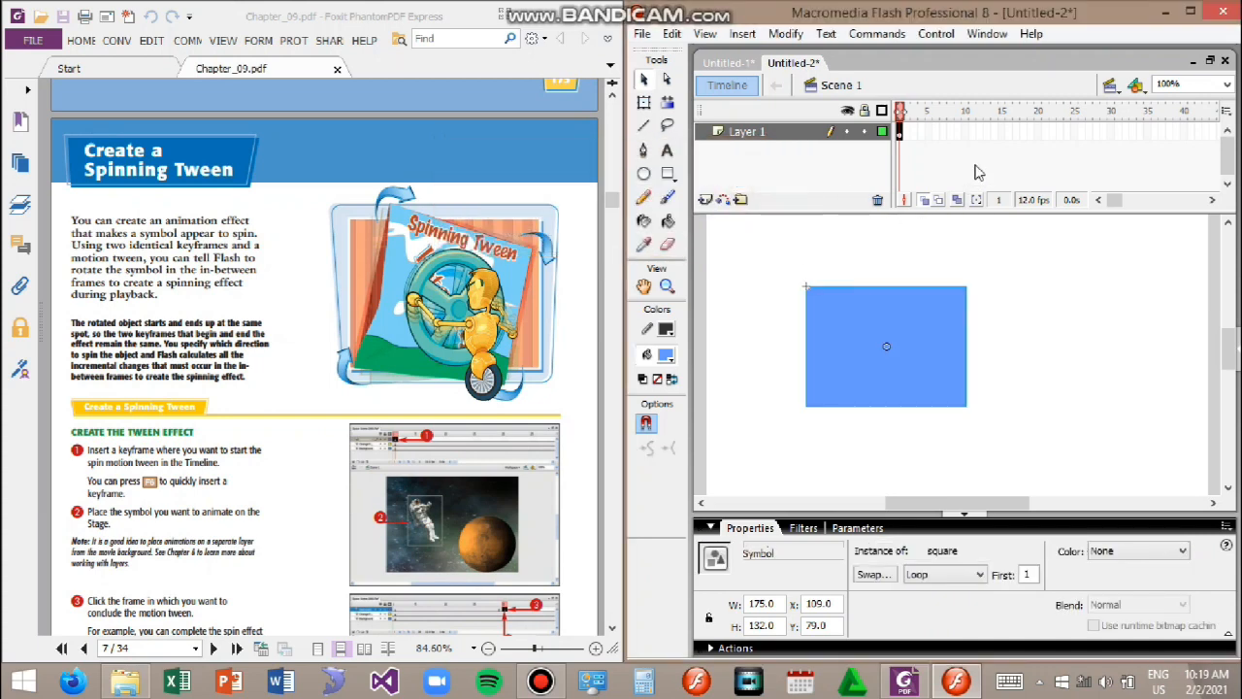
# Step: Insert a keyframe at frame 15 of Layer 1
pyautogui.click(1002, 133)
pyautogui.rightClick(1002, 133)
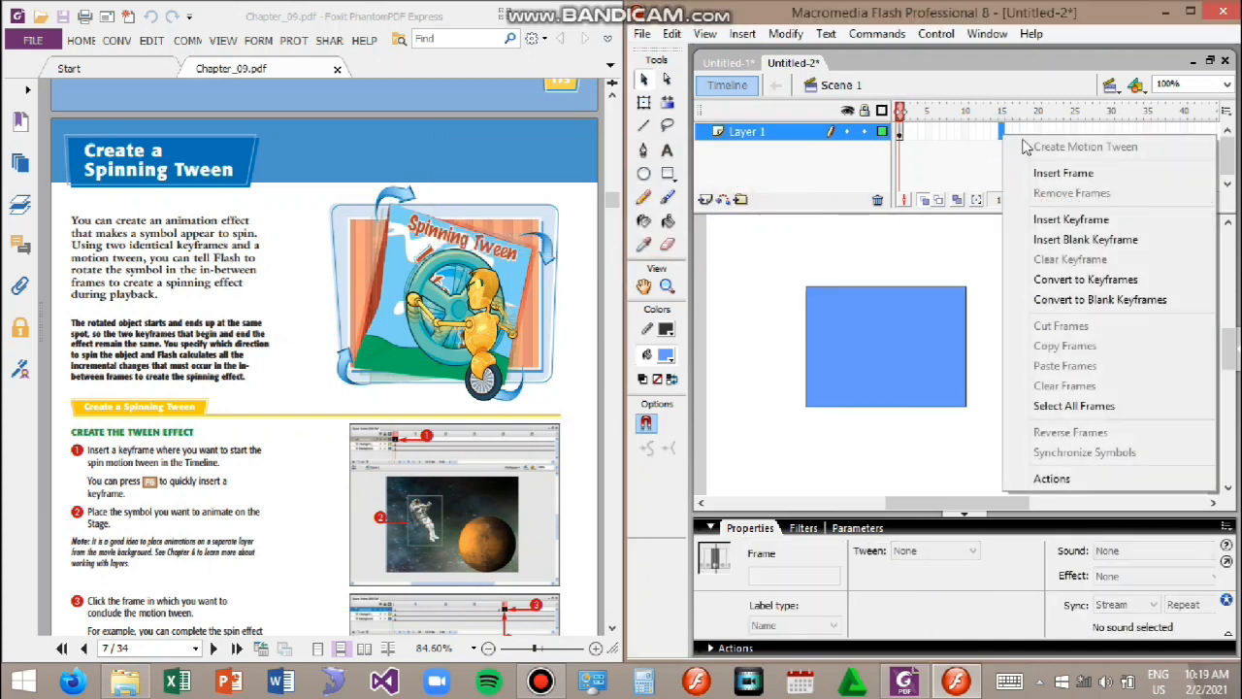
pyautogui.click(1111, 219)
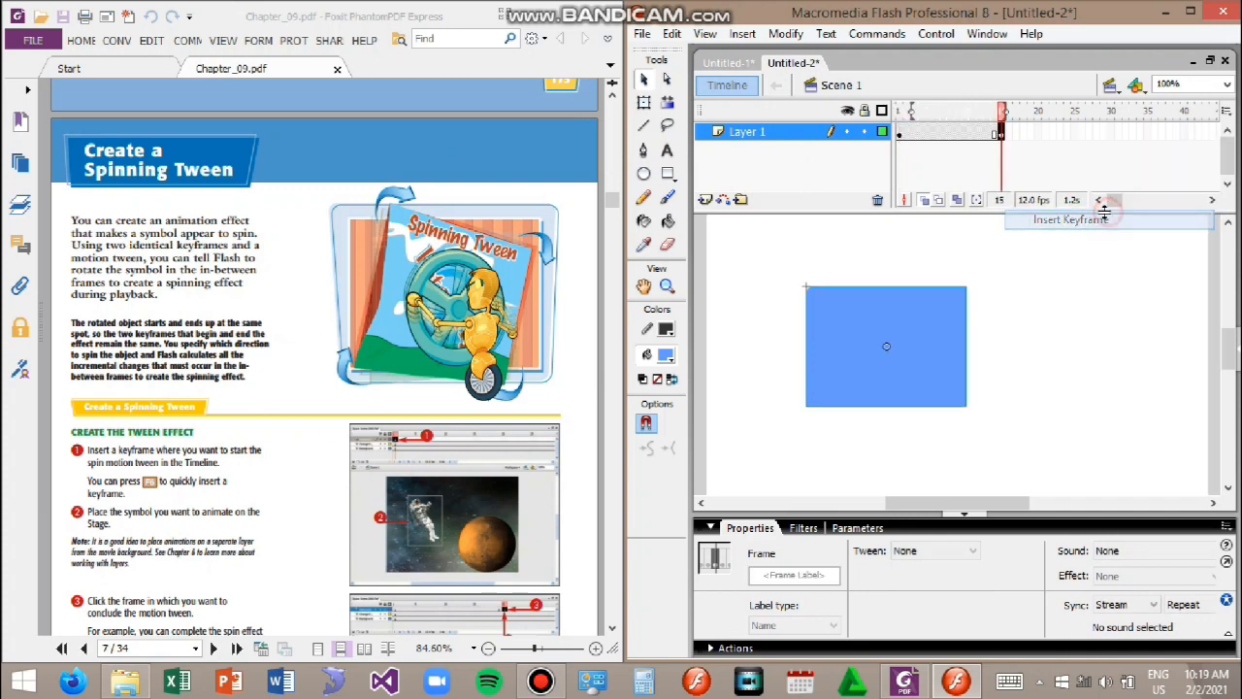
# Step: Rotate the square instance in frame 15 with the Free Transform tool
pyautogui.click(887, 361)
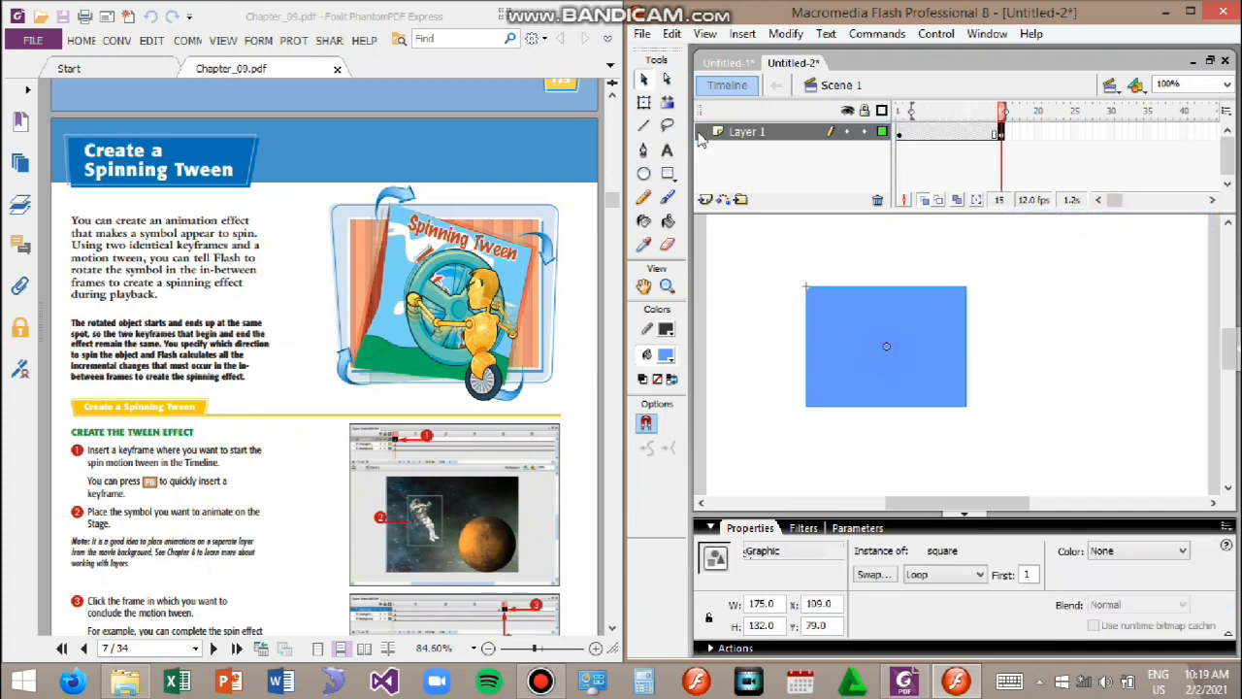
pyautogui.click(644, 103)
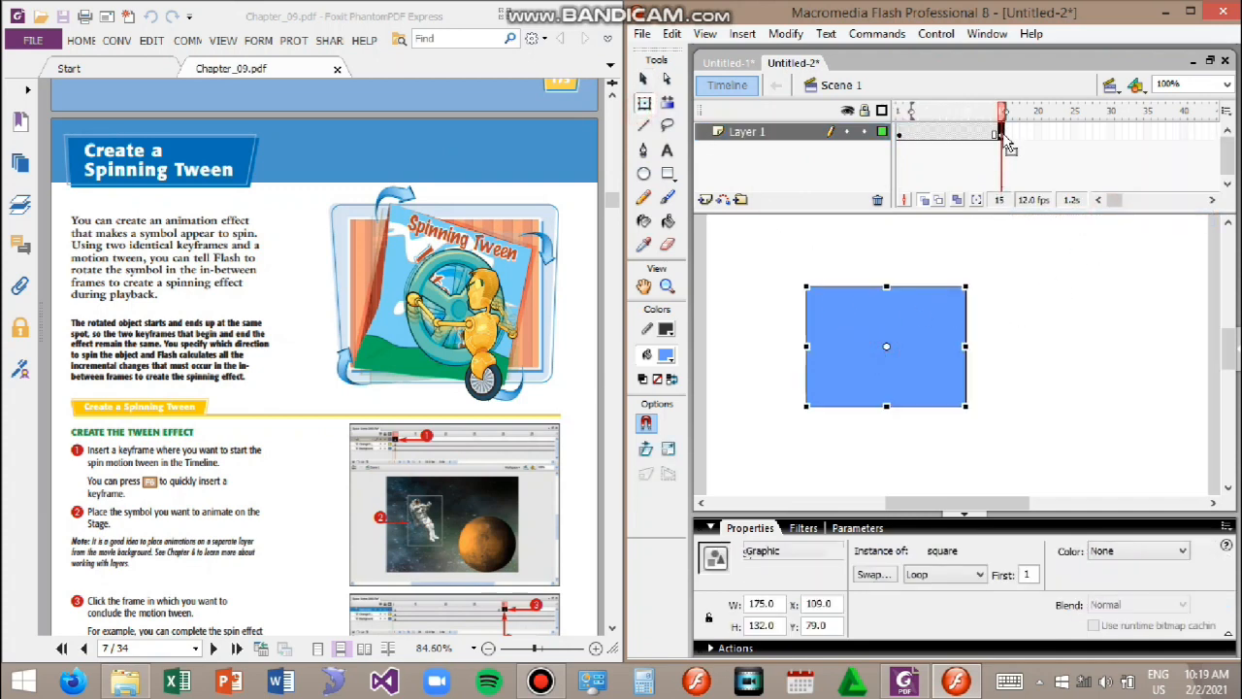
pyautogui.click(1001, 136)
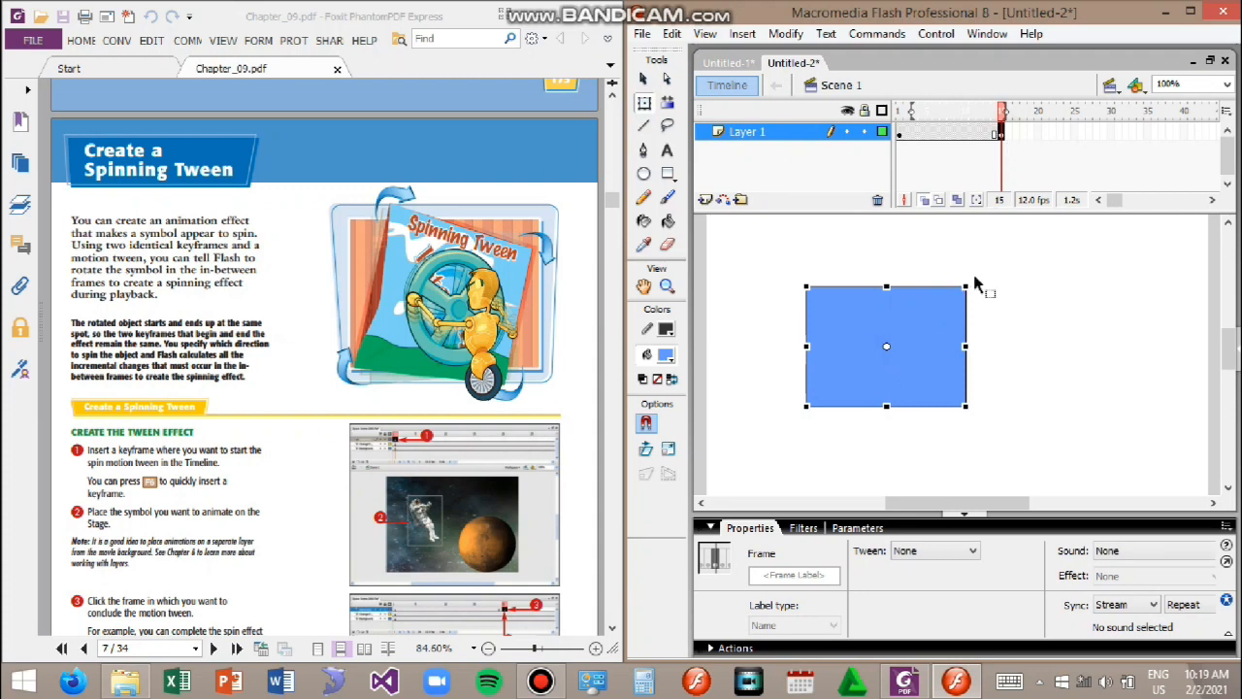
pyautogui.moveTo(972, 280); pyautogui.dragTo(898, 250)
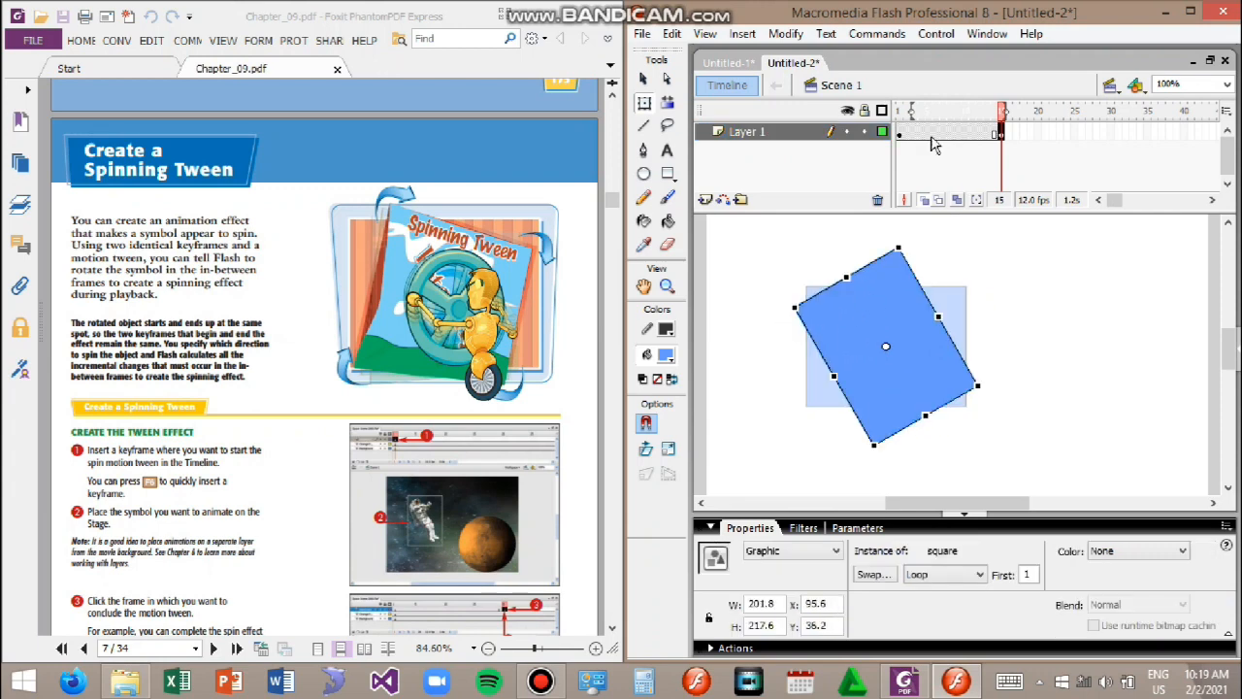
# Step: Create a motion tween starting at frame 1 to spin the square
pyautogui.click(901, 134)
pyautogui.rightClick(899, 133)
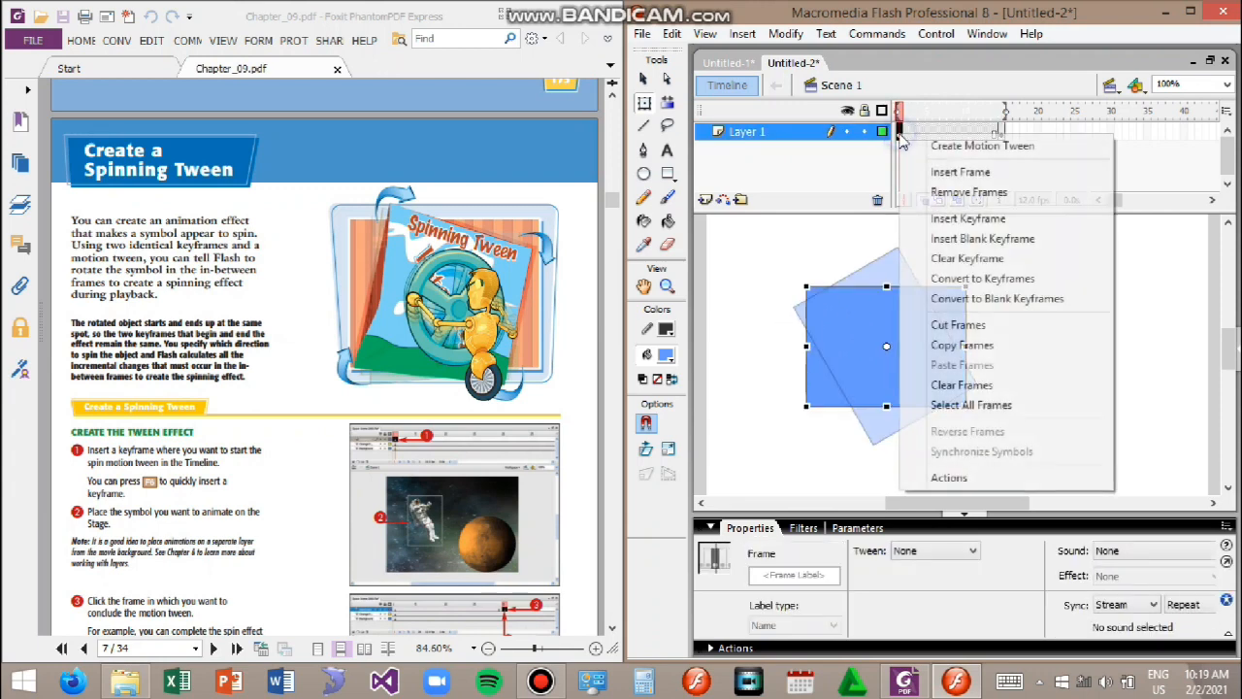
pyautogui.click(951, 148)
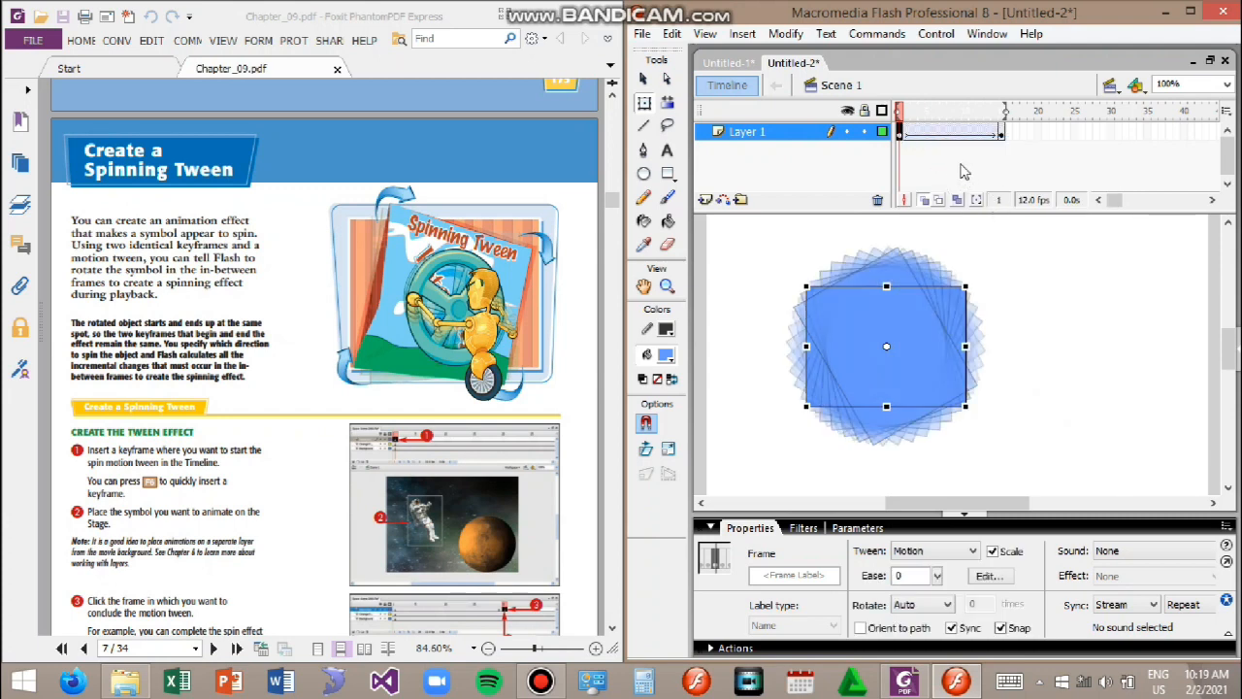
# Step: Test the spinning tween in the player window and close it
pyautogui.hotkey('ctrl', 'Return')
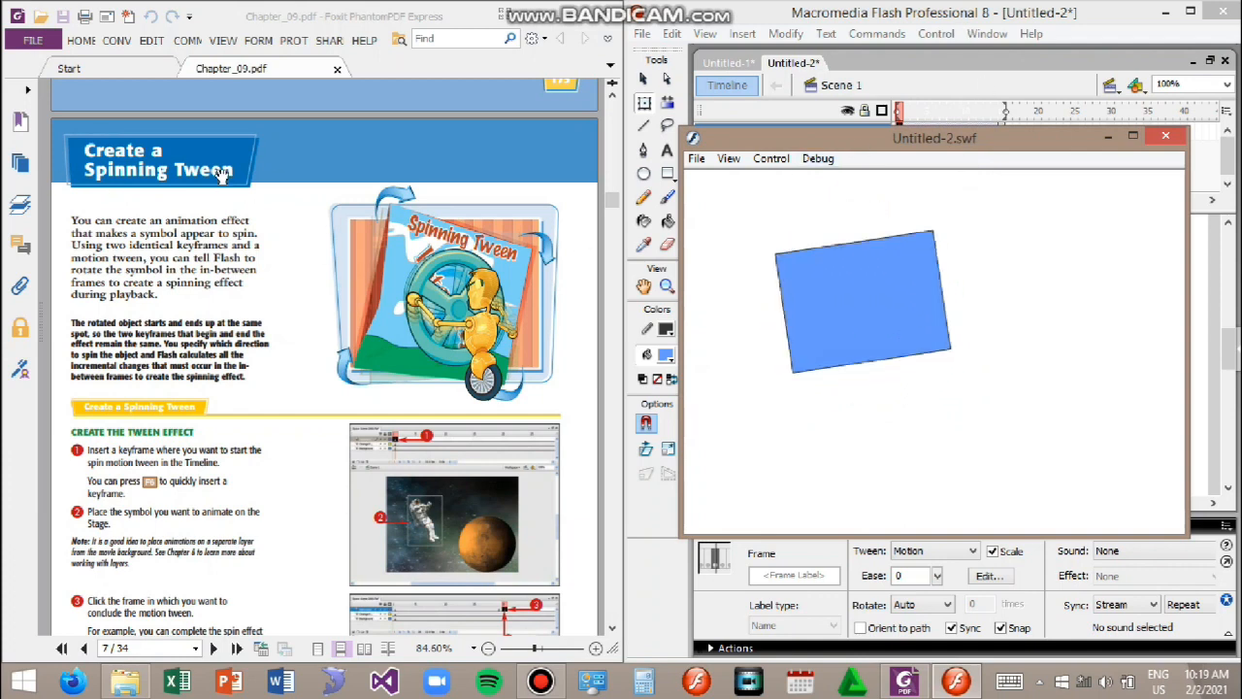
pyautogui.click(1164, 141)
pyautogui.click(1031, 351)
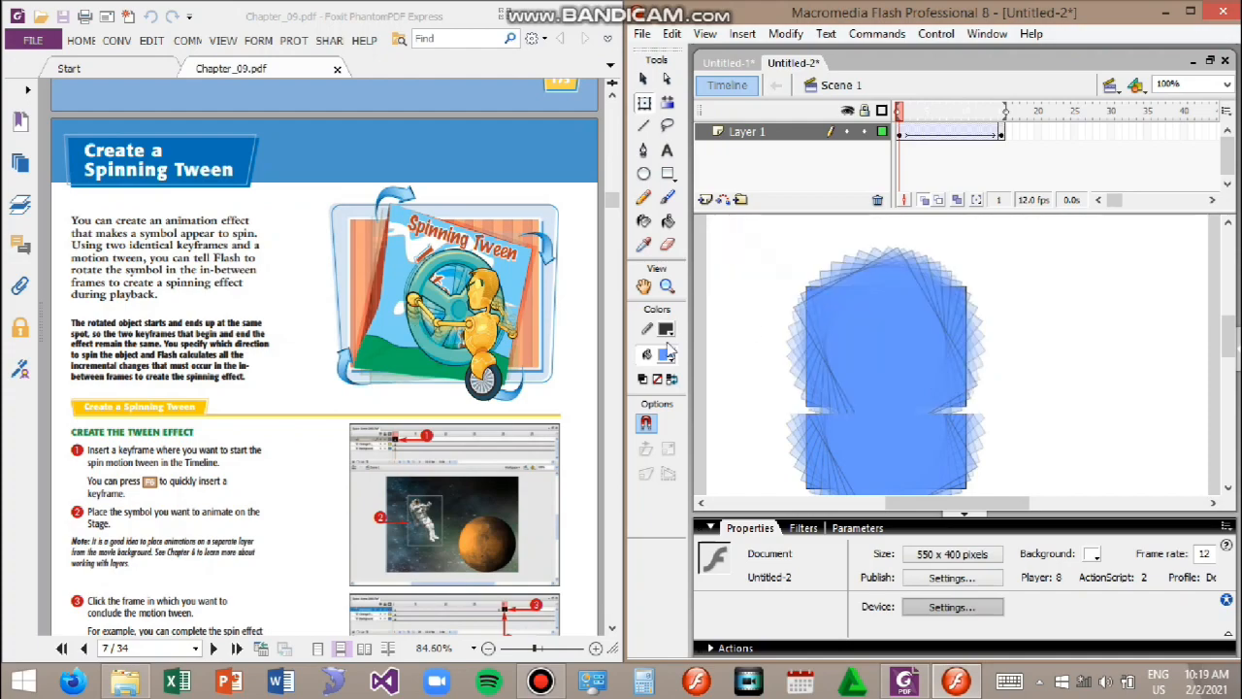
# Step: Remove all frames of the spinning tween, leaving Layer 1 with a single empty frame
pyautogui.scroll(10, 480, 299)
pyautogui.scroll(15, 479, 299)
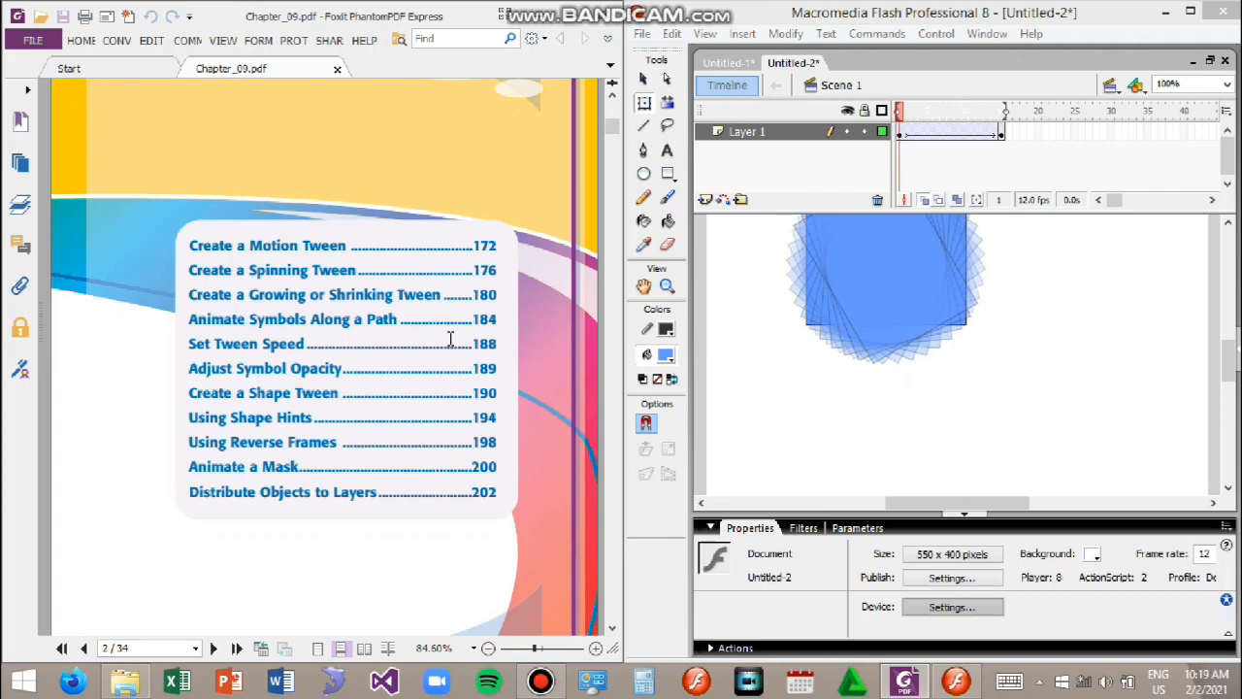
pyautogui.scroll(-5, 452, 349)
pyautogui.scroll(3, 480, 369)
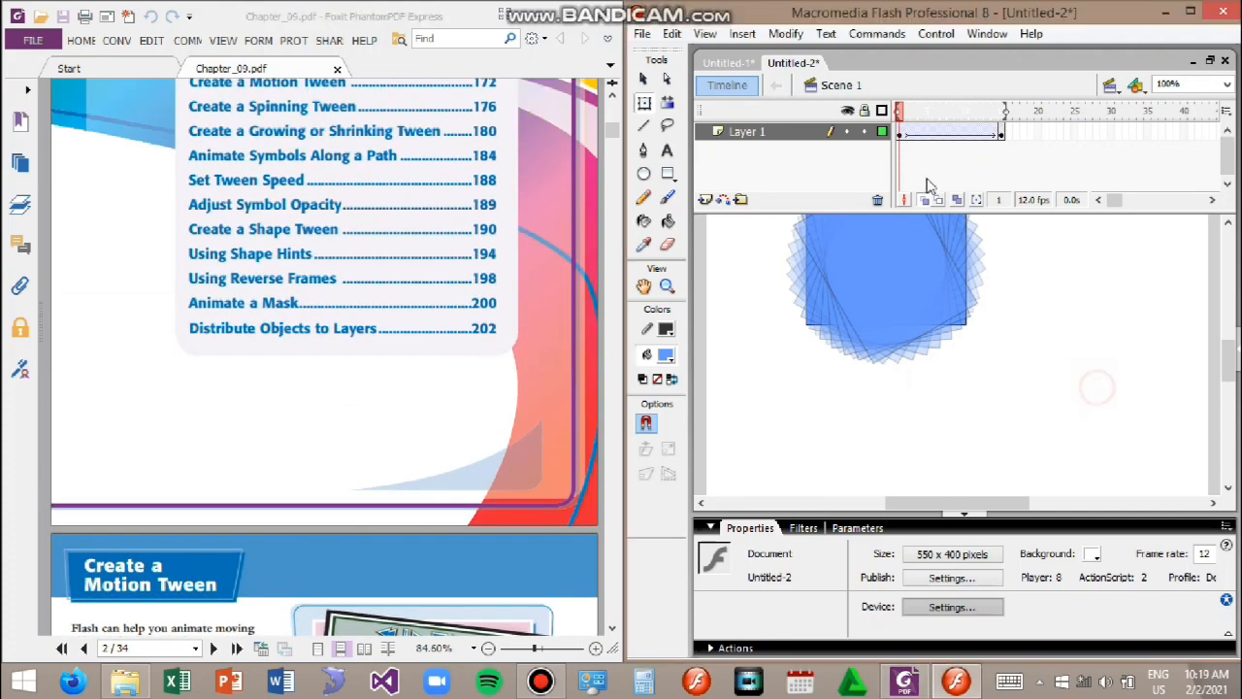
pyautogui.click(997, 152)
pyautogui.click(1007, 355)
pyautogui.scroll(2, 1014, 320)
pyautogui.moveTo(1006, 136); pyautogui.dragTo(902, 134)
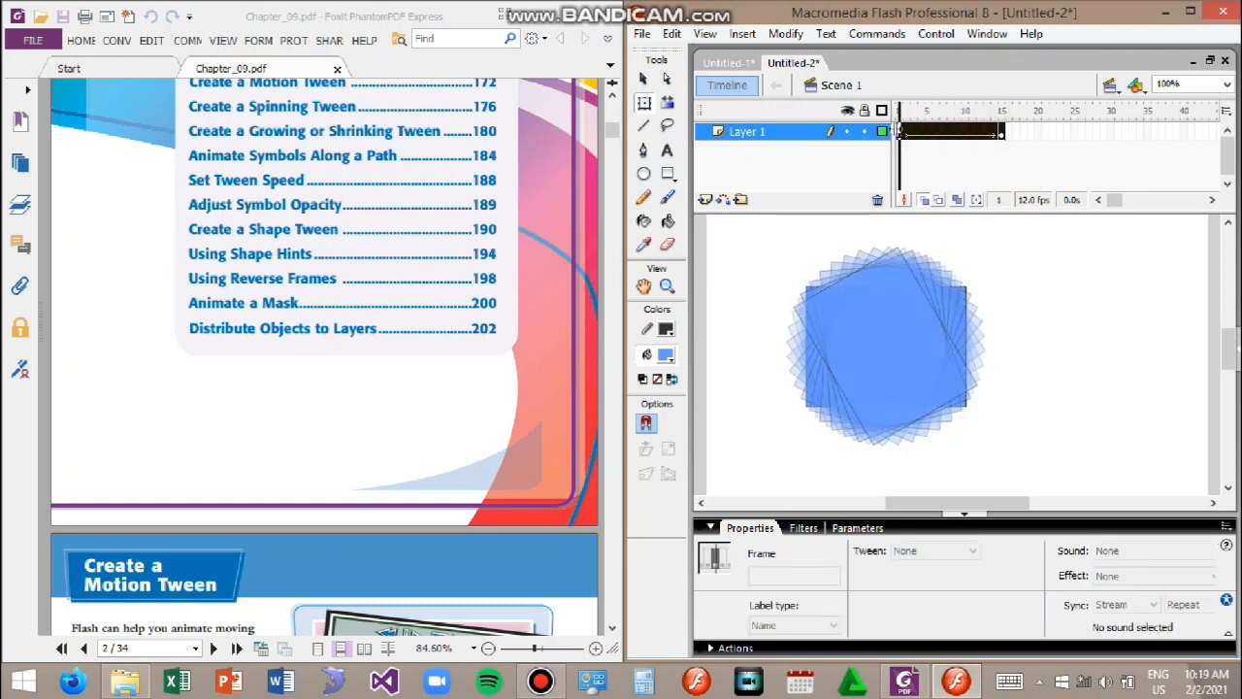
pyautogui.rightClick(910, 135)
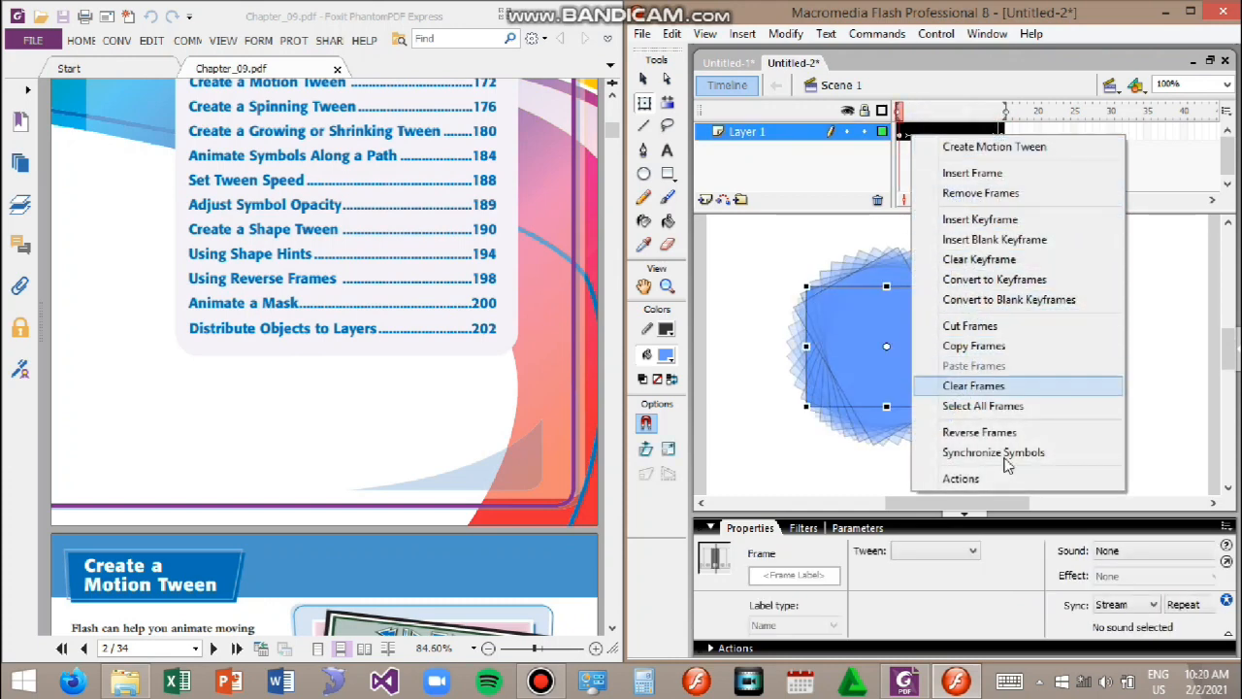
pyautogui.click(988, 194)
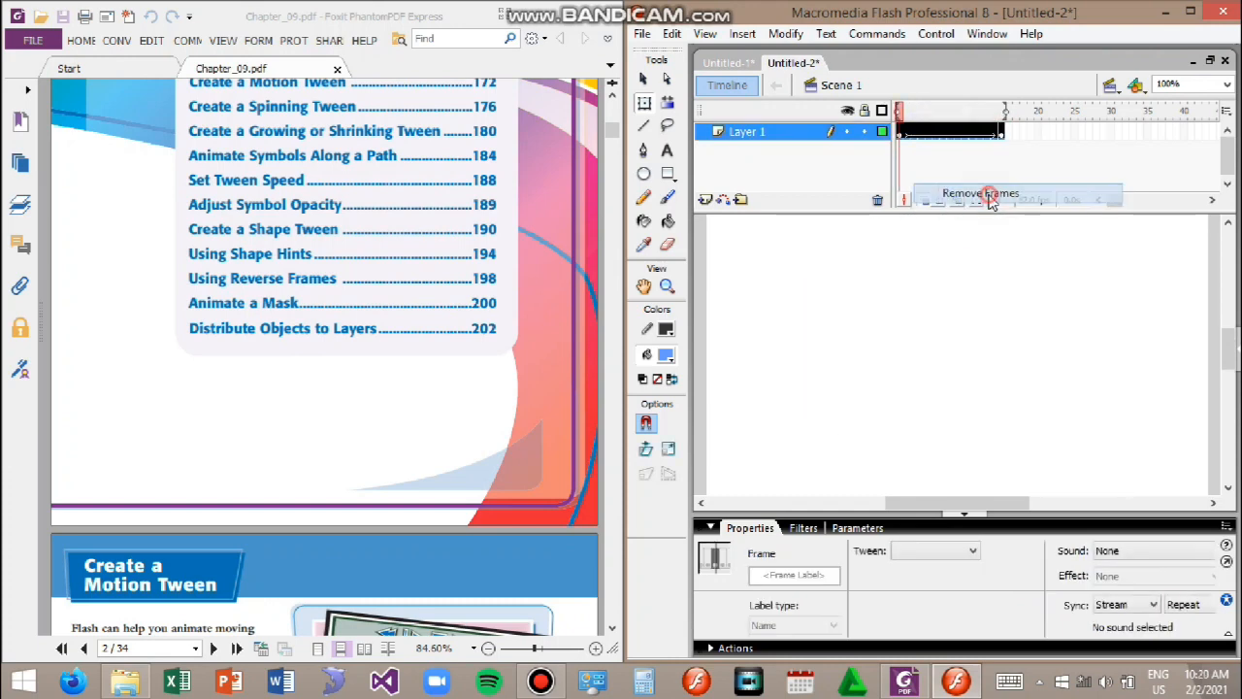
pyautogui.rightClick(902, 138)
pyautogui.click(985, 166)
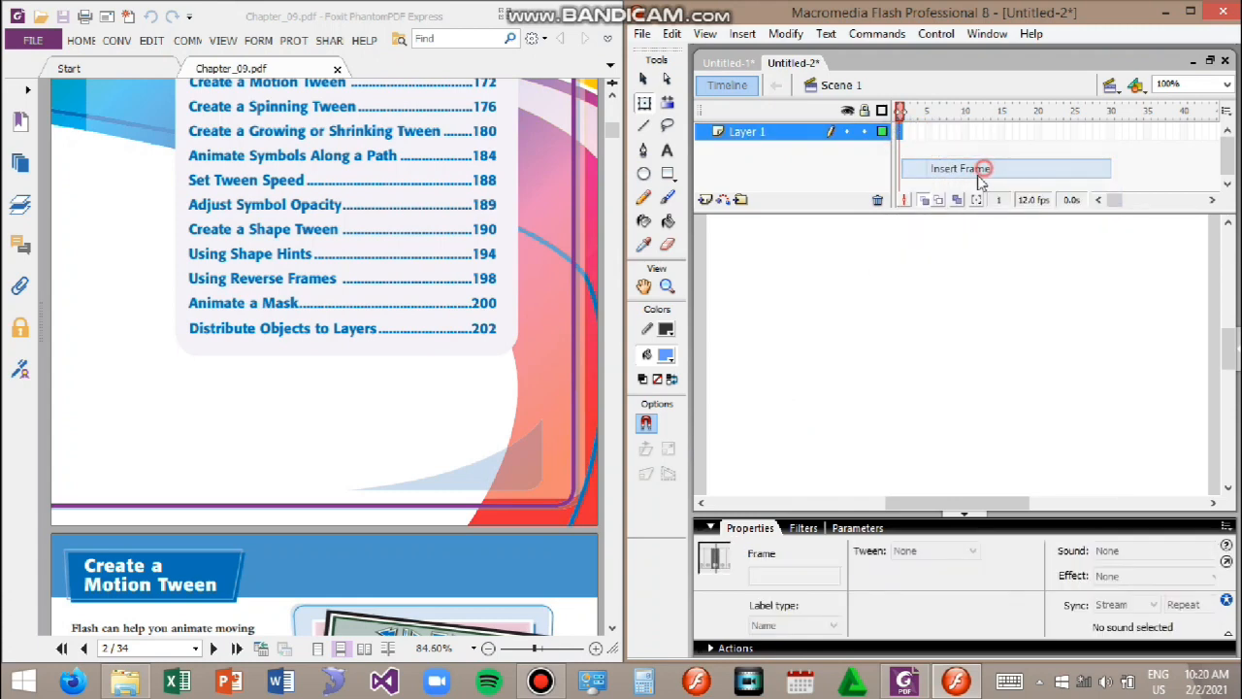
# Step: Draw a blue circle near the left side of the stage with the Oval tool
pyautogui.click(643, 172)
pyautogui.moveTo(738, 311); pyautogui.dragTo(838, 409)
pyautogui.click(643, 79)
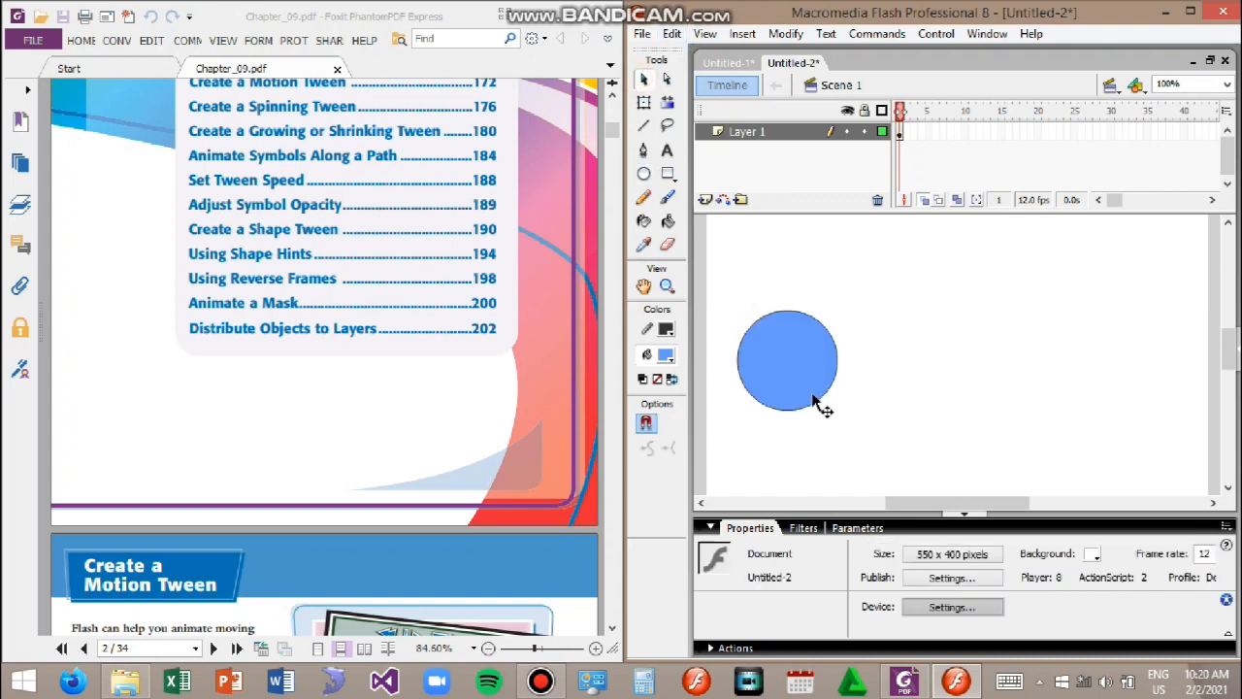
# Step: Convert the blue circle into a movie clip symbol
pyautogui.click(811, 394)
pyautogui.rightClick(765, 387)
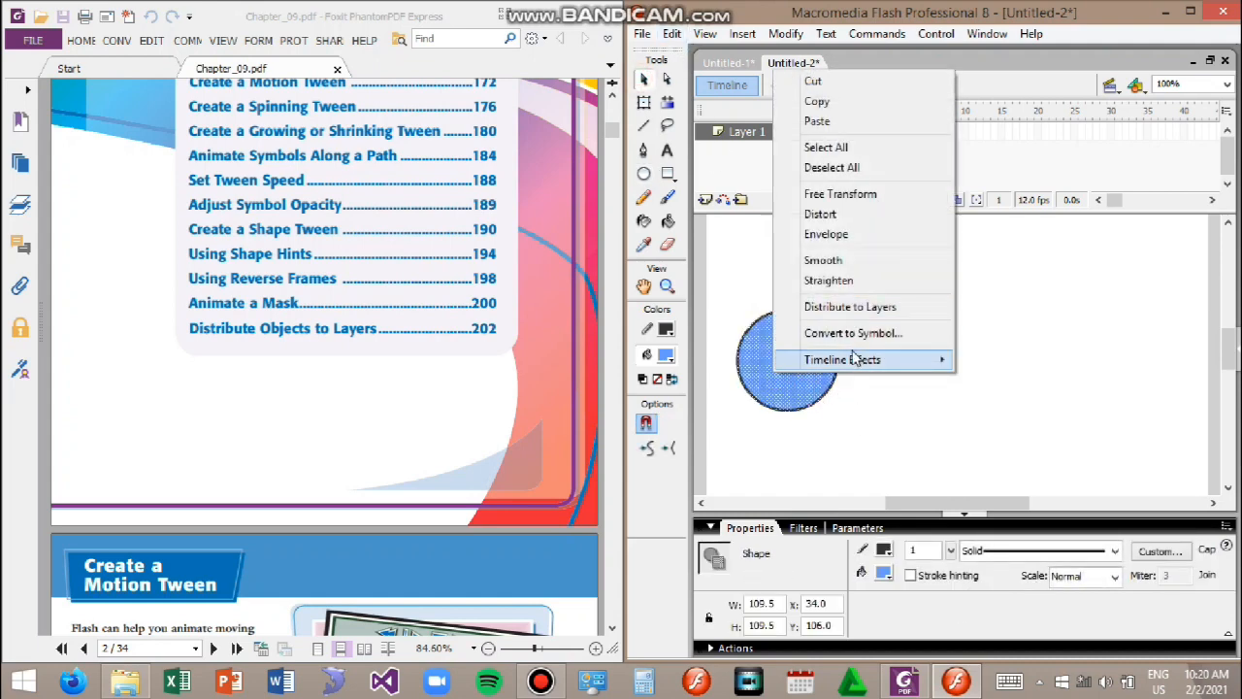
pyautogui.click(852, 335)
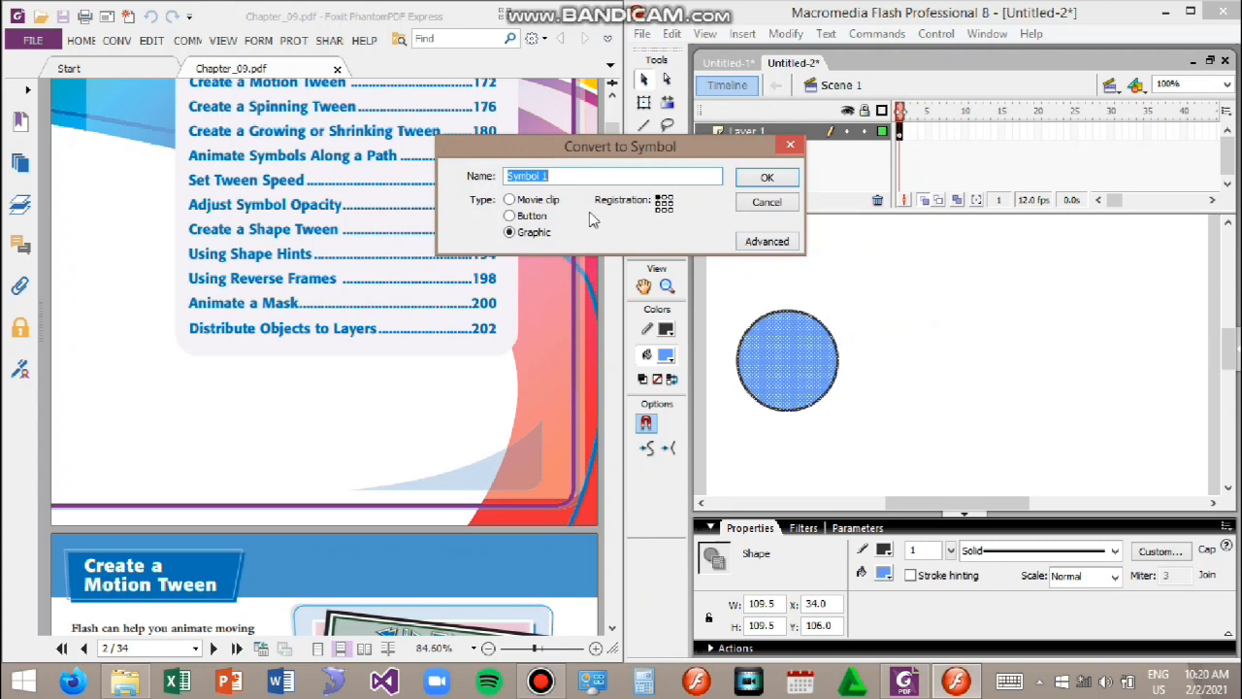
pyautogui.click(767, 178)
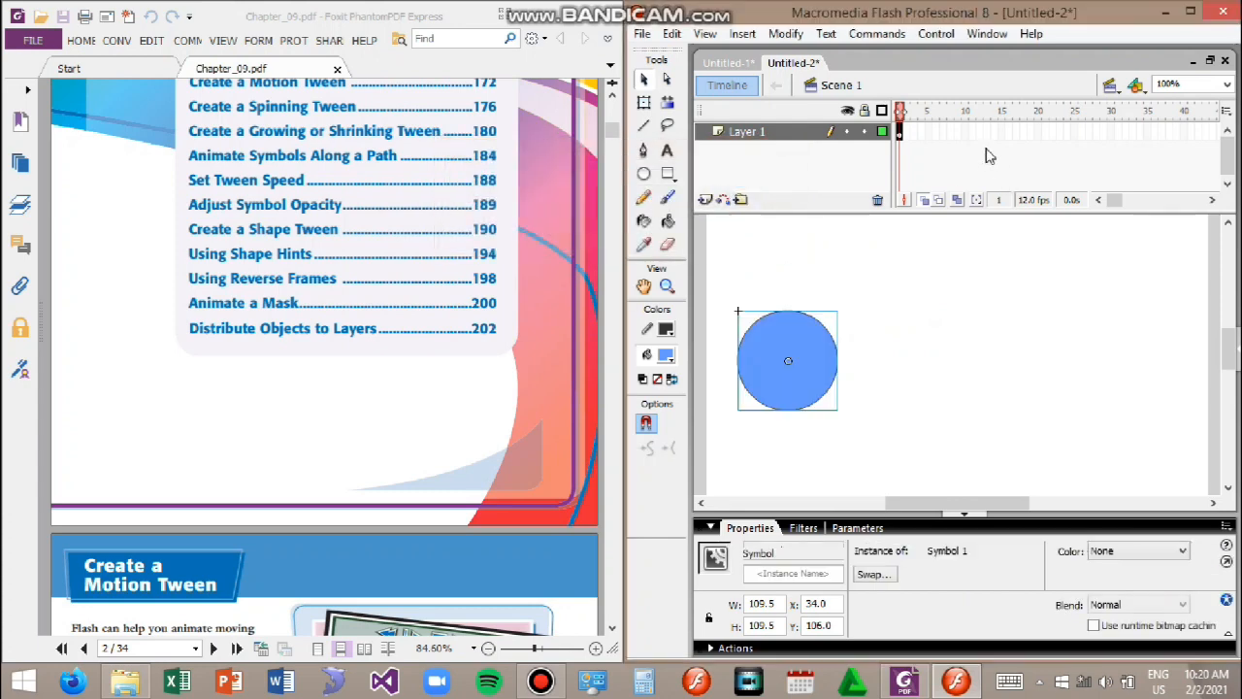
# Step: Insert a keyframe at frame 20 and move the circle to the right side of the stage
pyautogui.click(1038, 133)
pyautogui.rightClick(1038, 133)
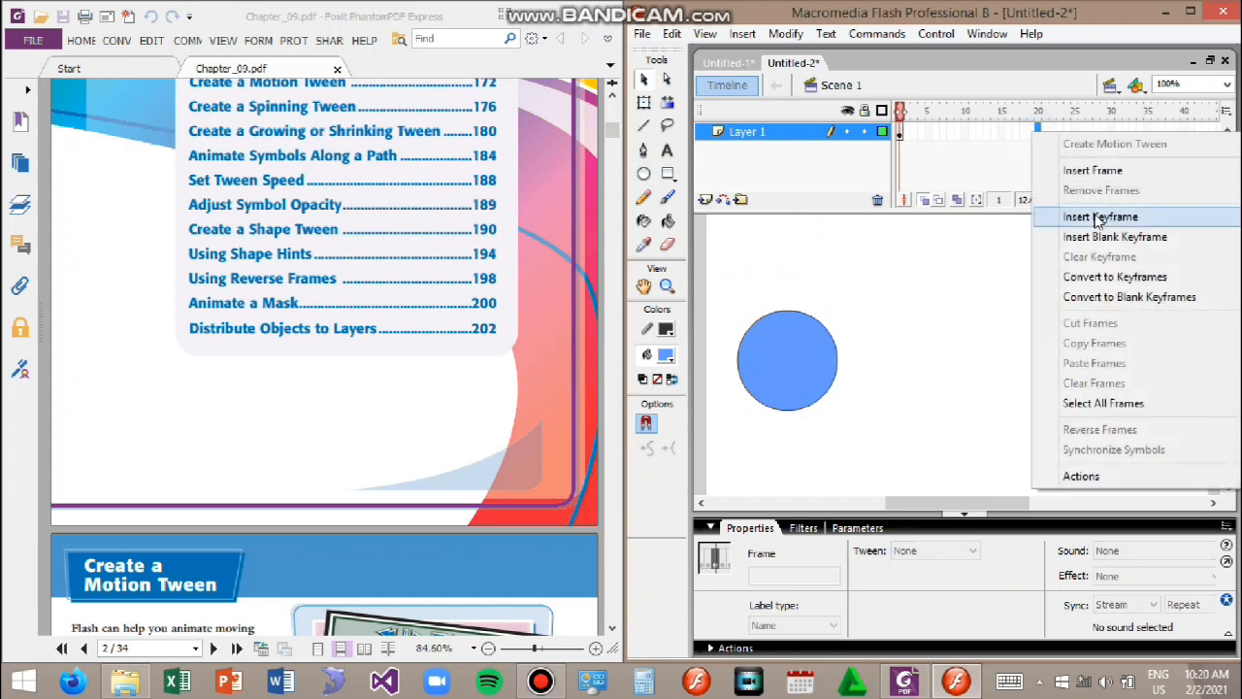
pyautogui.click(1099, 218)
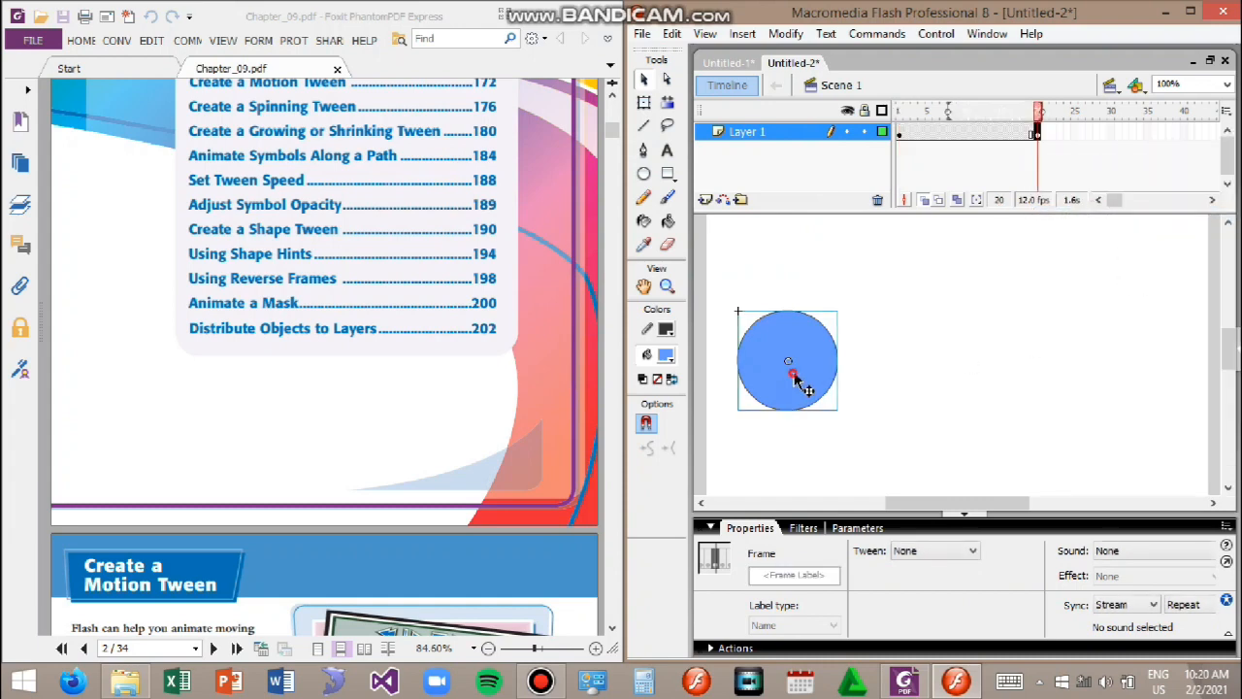
pyautogui.moveTo(1117, 376); pyautogui.dragTo(1119, 376)
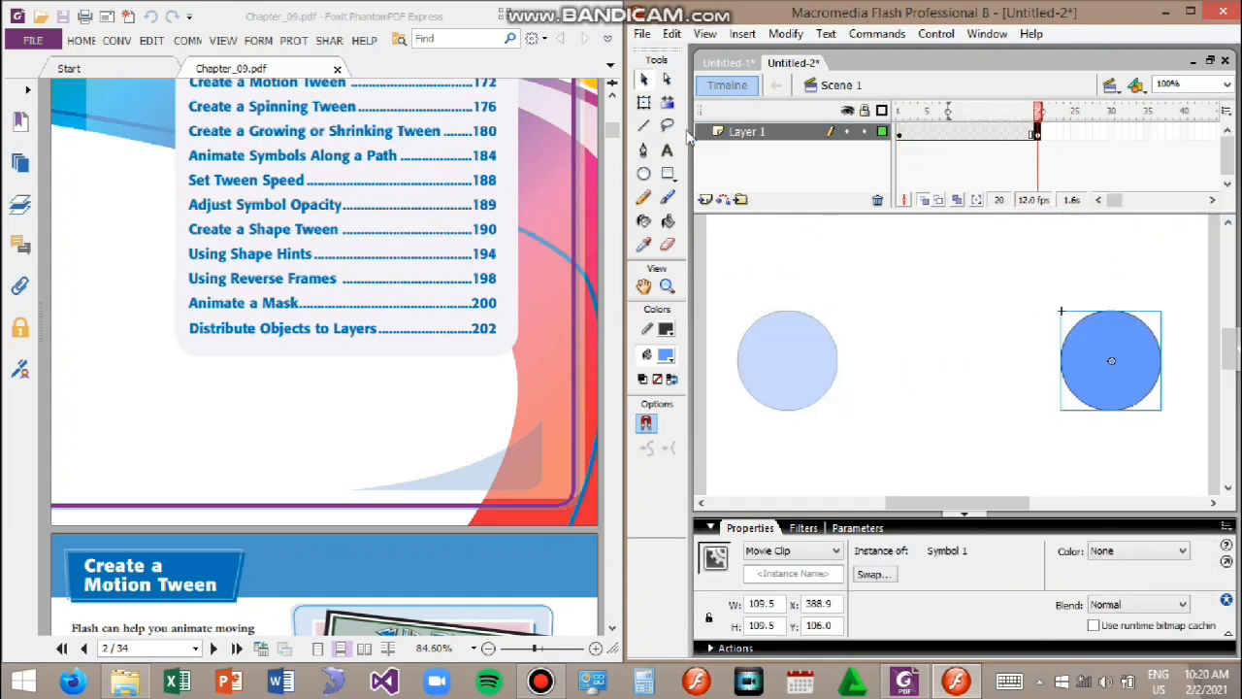
# Step: Enlarge the circle at frame 20 to about 225 by 243 pixels and shift it slightly left
pyautogui.moveTo(1041, 441); pyautogui.dragTo(1009, 471)
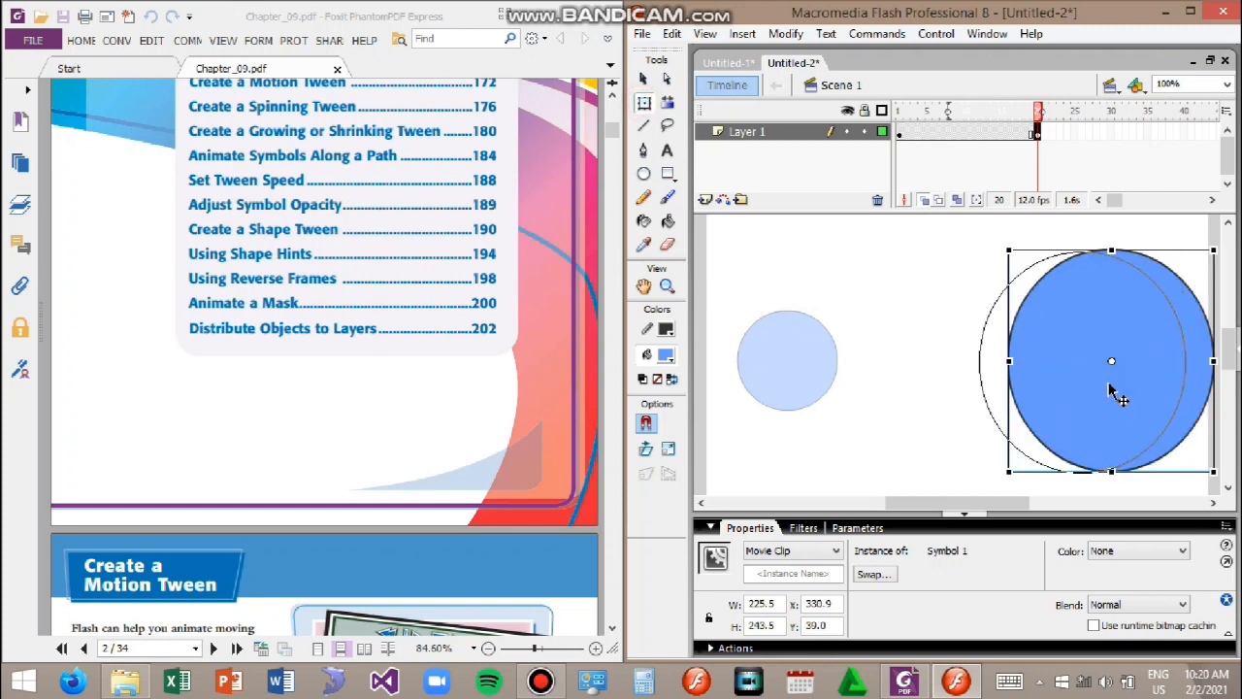
pyautogui.moveTo(1111, 391); pyautogui.dragTo(1060, 391)
# Step: Create a motion tween starting at frame 1 so the circle grows as it moves
pyautogui.click(901, 136)
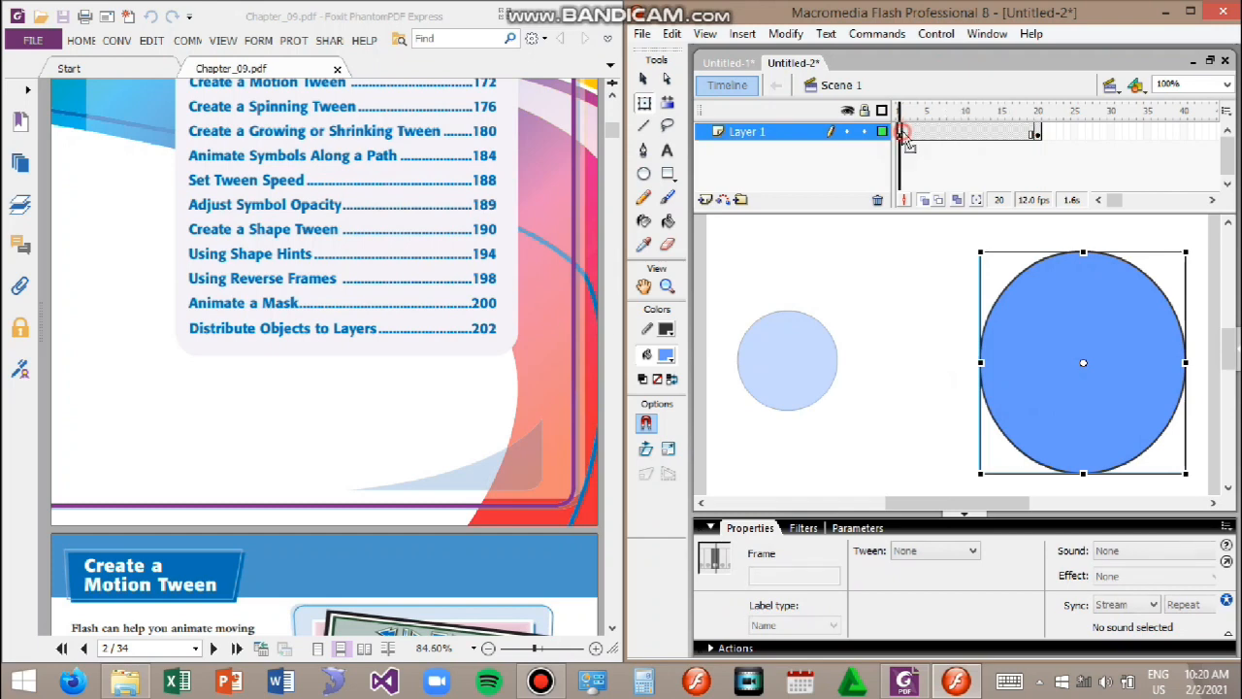
pyautogui.rightClick(903, 146)
pyautogui.click(983, 152)
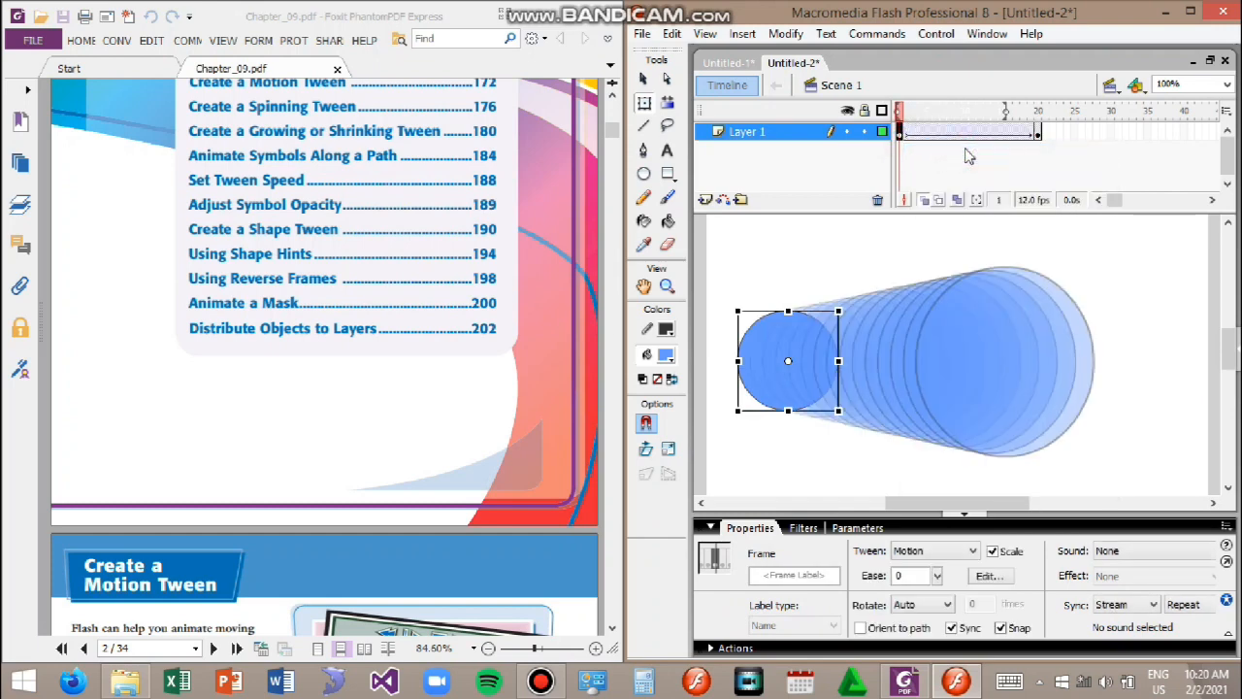
# Step: Test the growing tween in the player window and close it
pyautogui.hotkey('ctrl', 'Return')
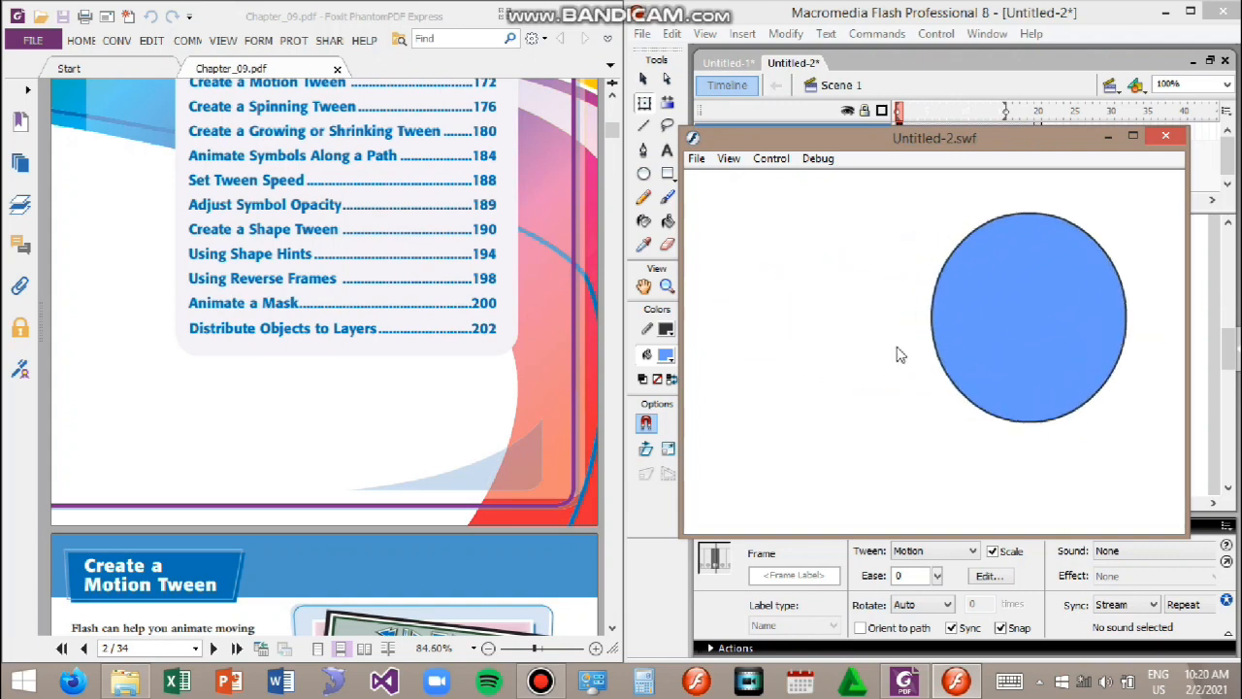
pyautogui.click(1166, 138)
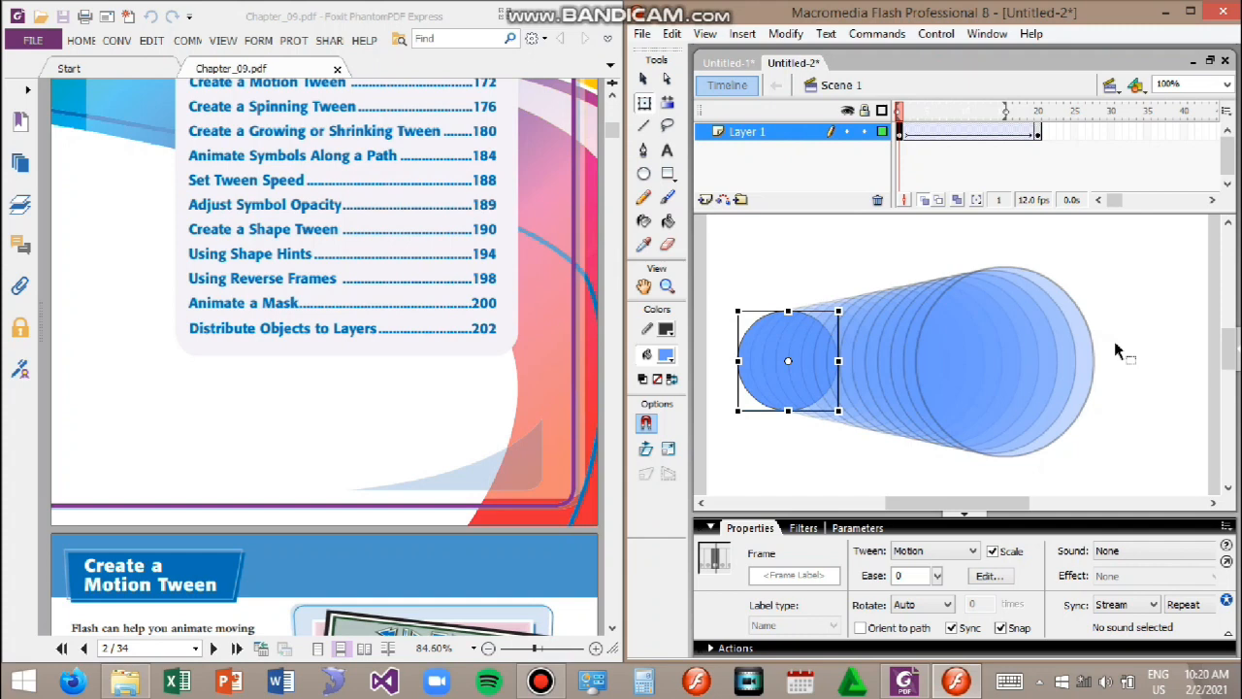
# Step: Remove all frames of the growing tween from Layer 1
pyautogui.click(1004, 173)
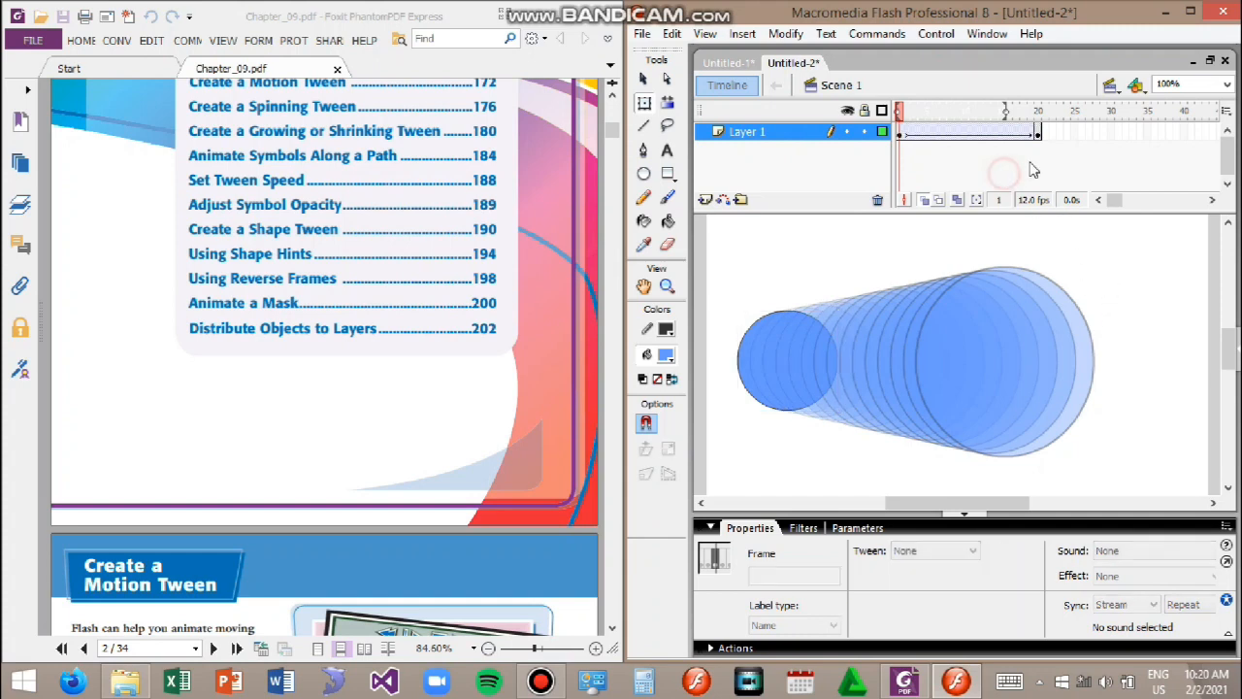
pyautogui.moveTo(1037, 134); pyautogui.dragTo(900, 138)
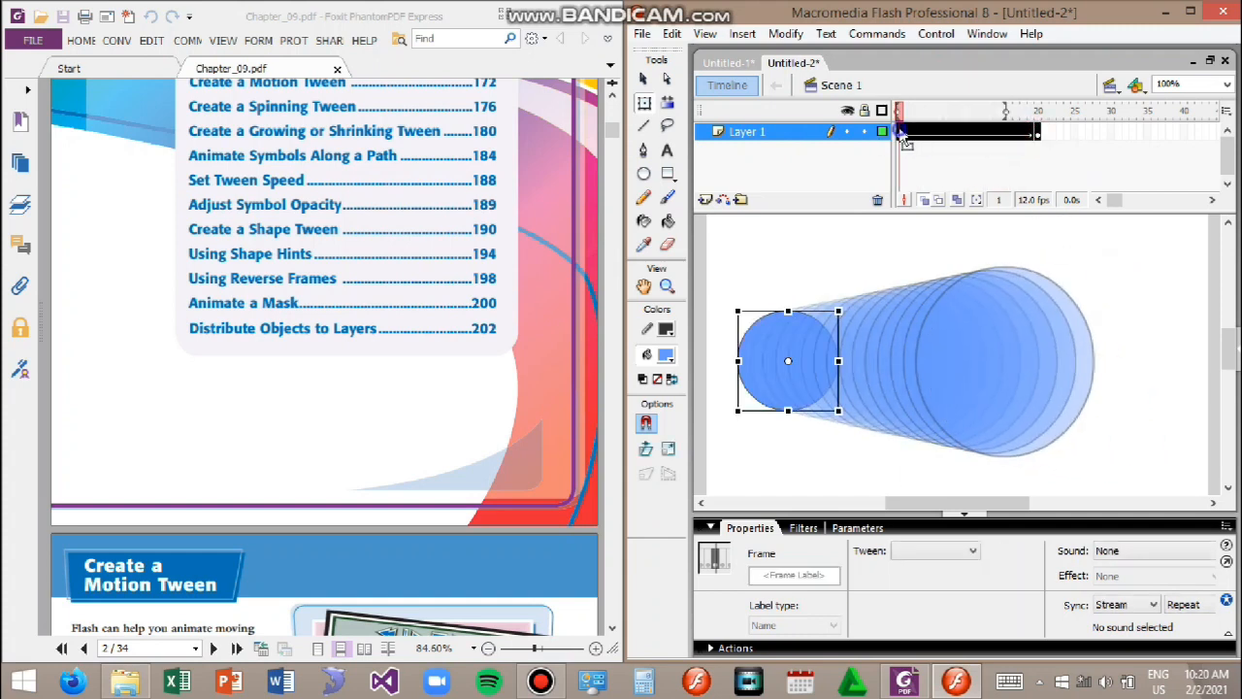
pyautogui.rightClick(900, 131)
pyautogui.click(1021, 189)
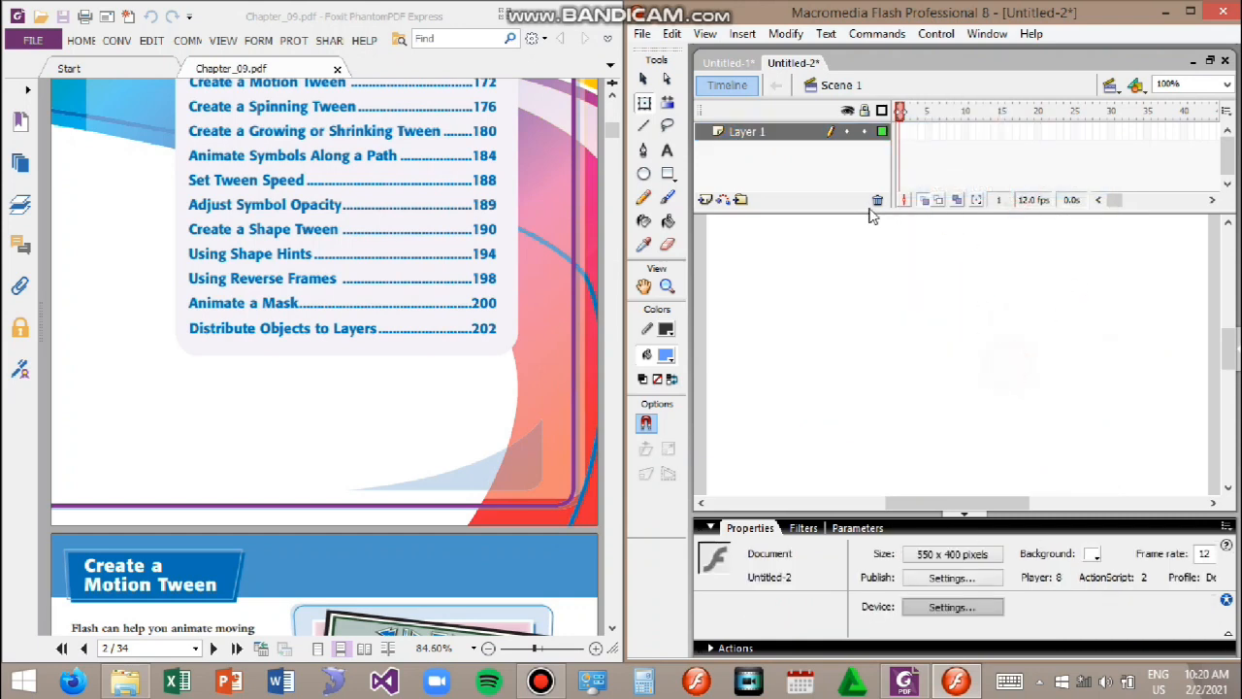
# Step: Try to draw a rectangle on the empty stage with the Rectangle tool
pyautogui.click(668, 173)
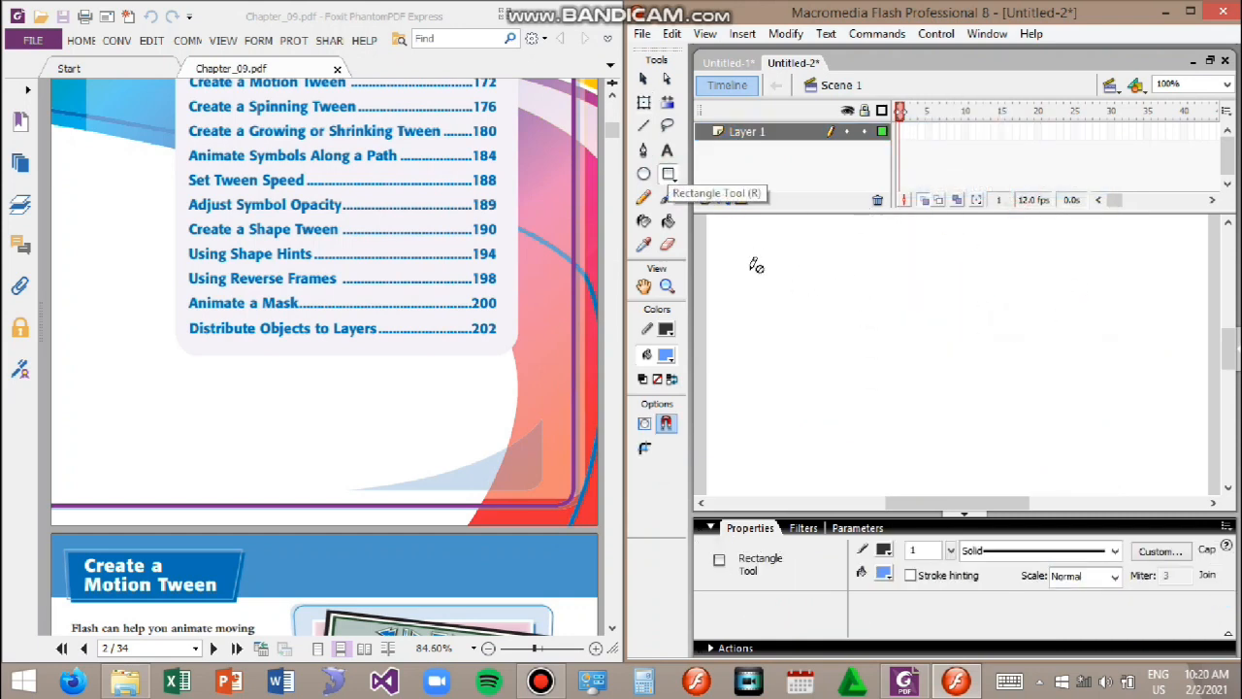
pyautogui.click(734, 296)
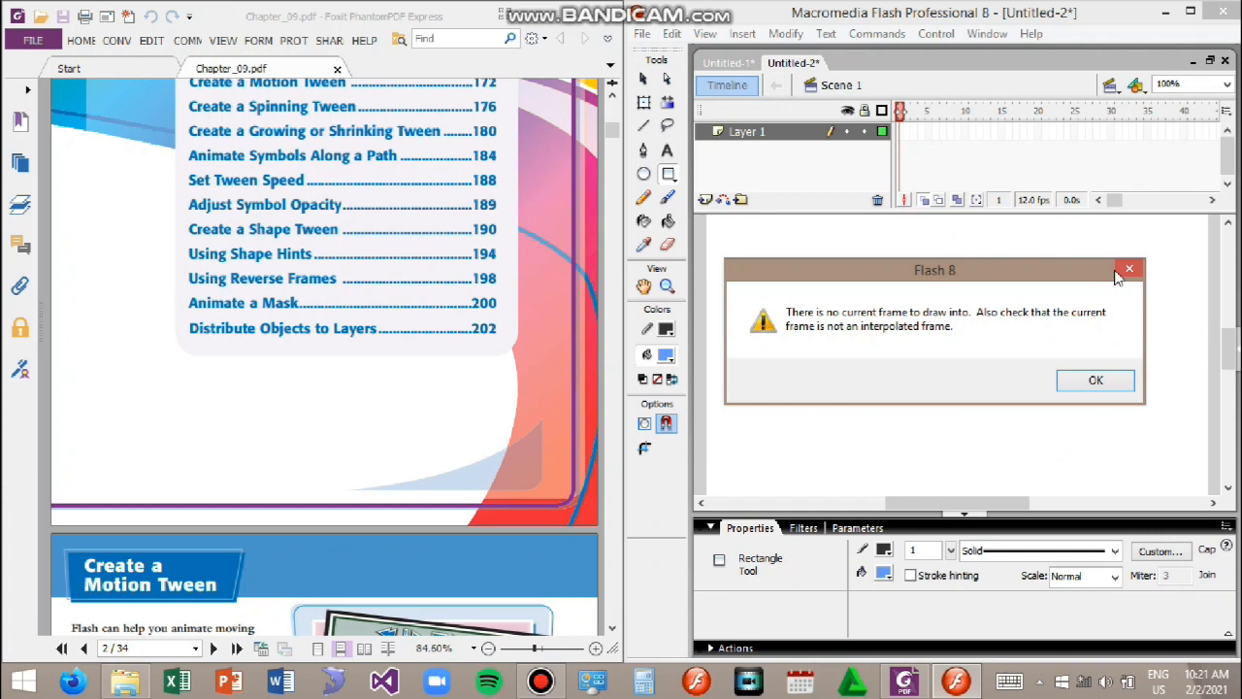
pyautogui.click(1128, 270)
# Step: Insert a keyframe at frame 1 and draw a blue square near the left side of the stage
pyautogui.rightClick(900, 141)
pyautogui.click(937, 175)
pyautogui.moveTo(734, 279); pyautogui.dragTo(828, 373)
# Step: Insert a keyframe at frame 15 and draw a blue circle near the right side of the stage with the Oval tool
pyautogui.rightClick(1002, 132)
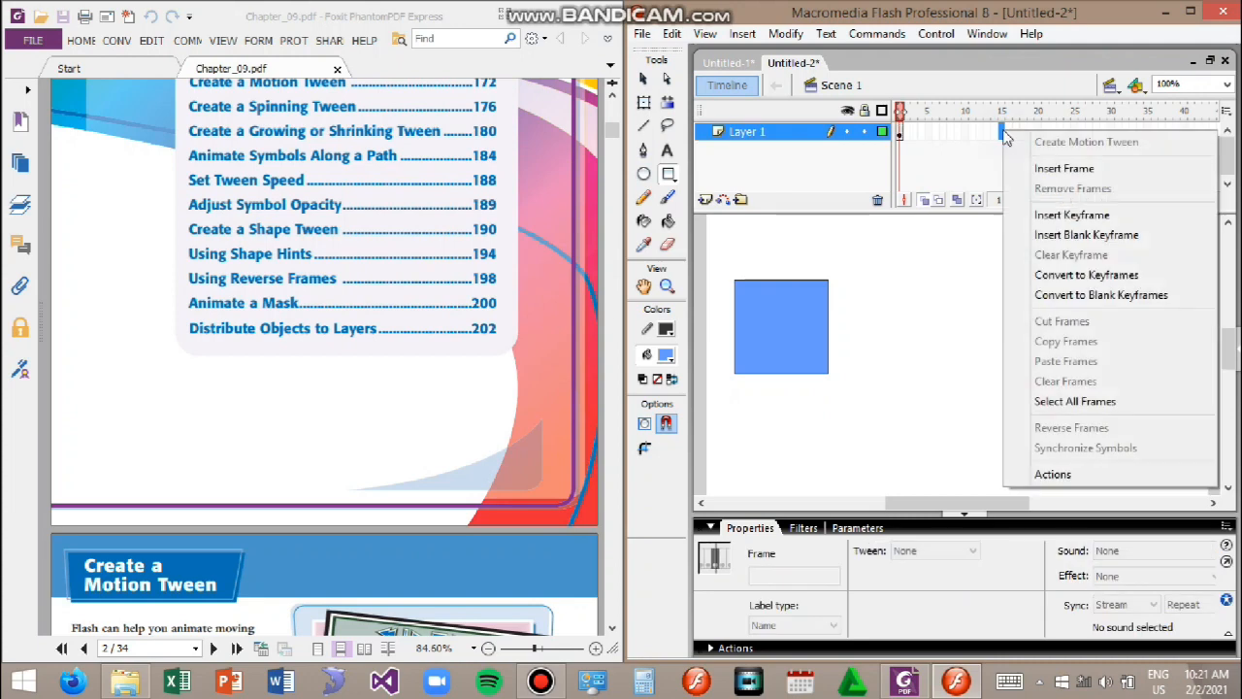
pyautogui.click(1104, 222)
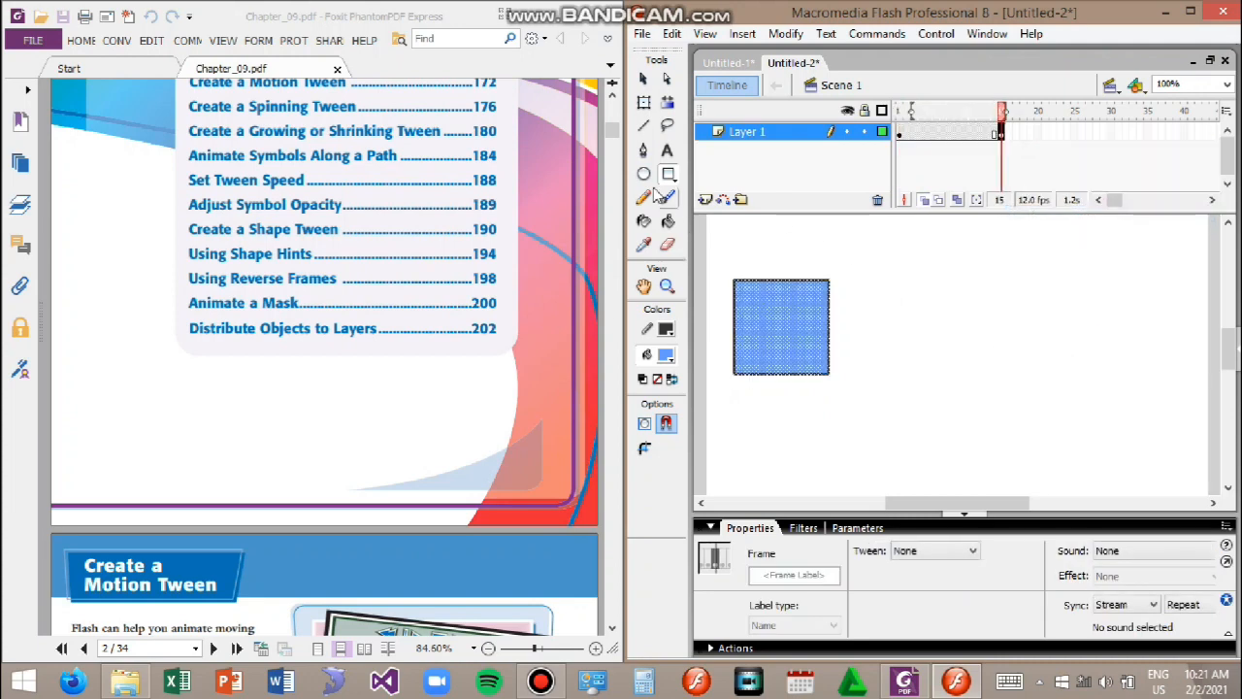
pyautogui.press('o')
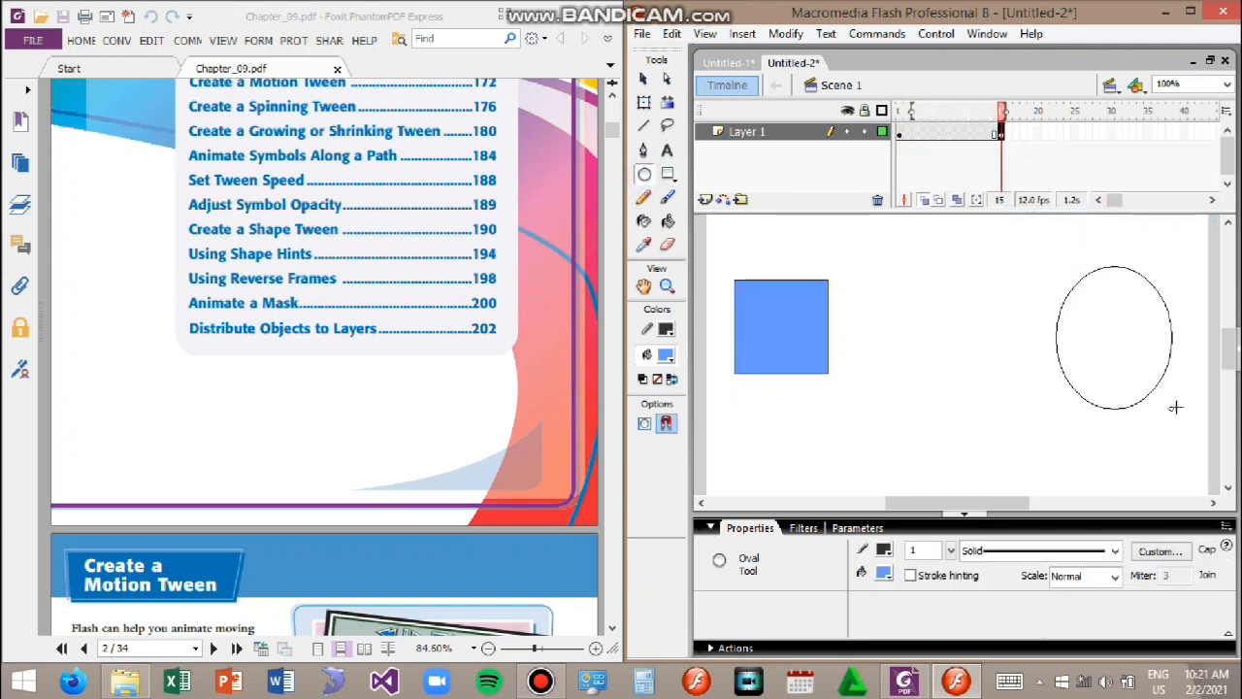
pyautogui.moveTo(1186, 398); pyautogui.dragTo(1186, 398)
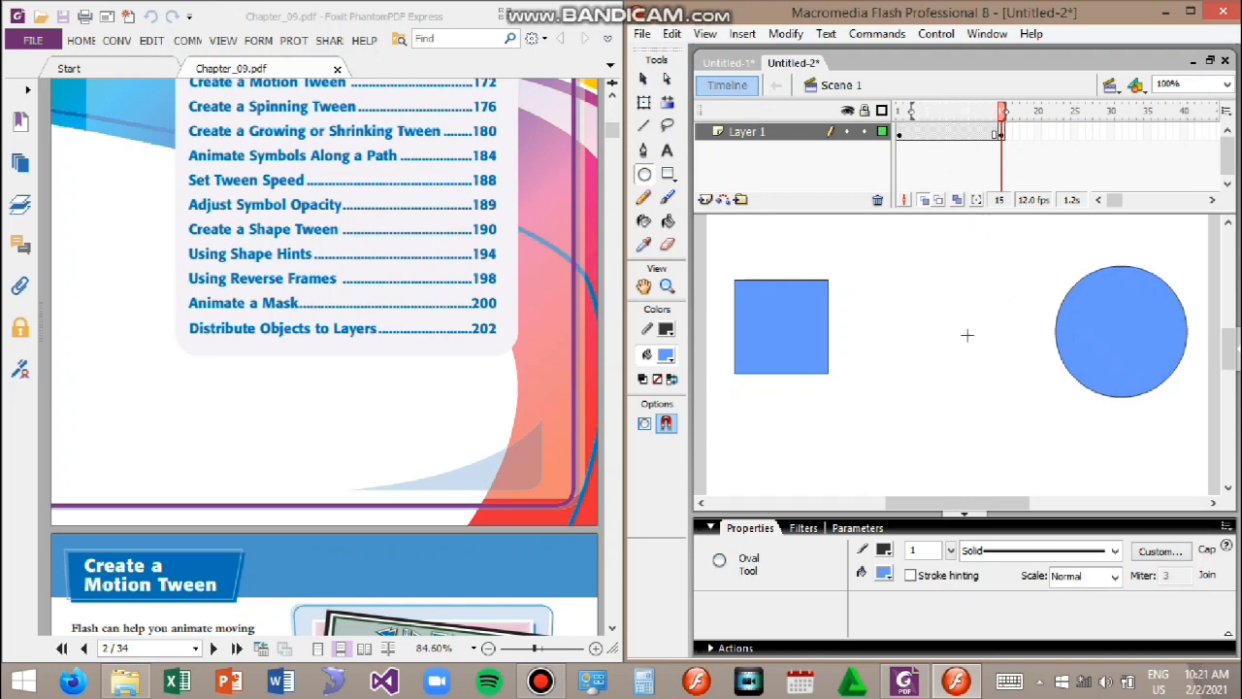
# Step: Select and delete the square in frame 15
pyautogui.click(646, 79)
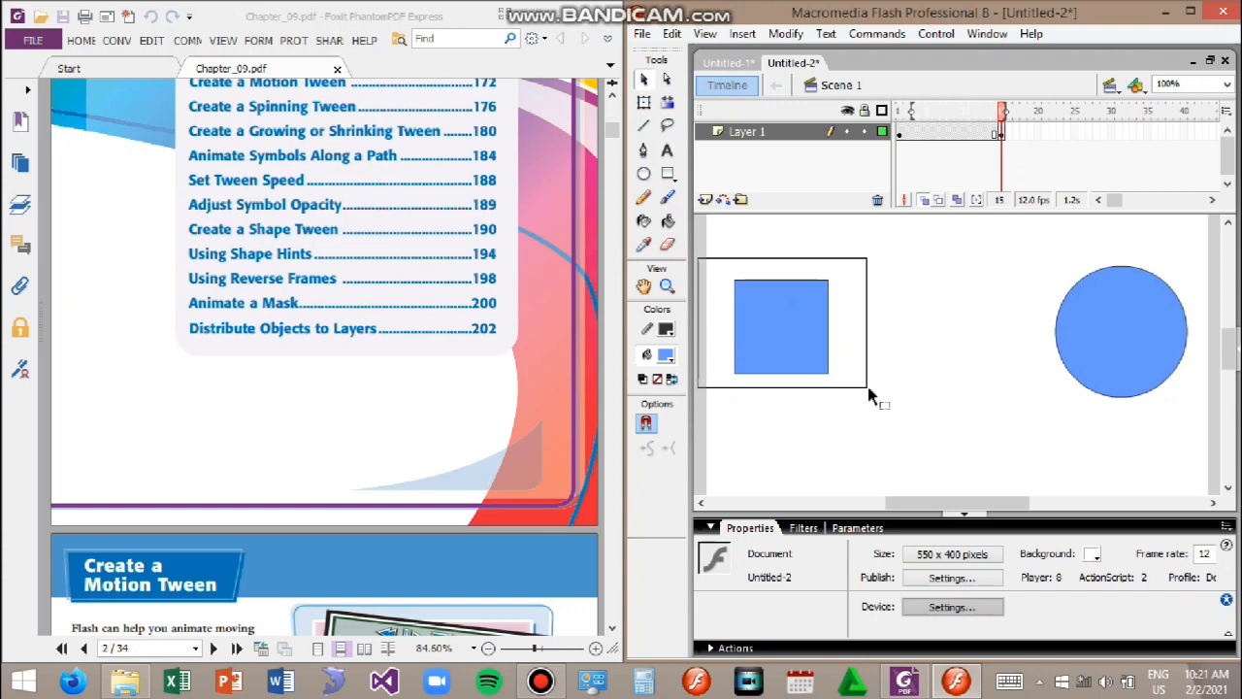
pyautogui.moveTo(869, 388); pyautogui.dragTo(875, 389)
pyautogui.press('Delete')
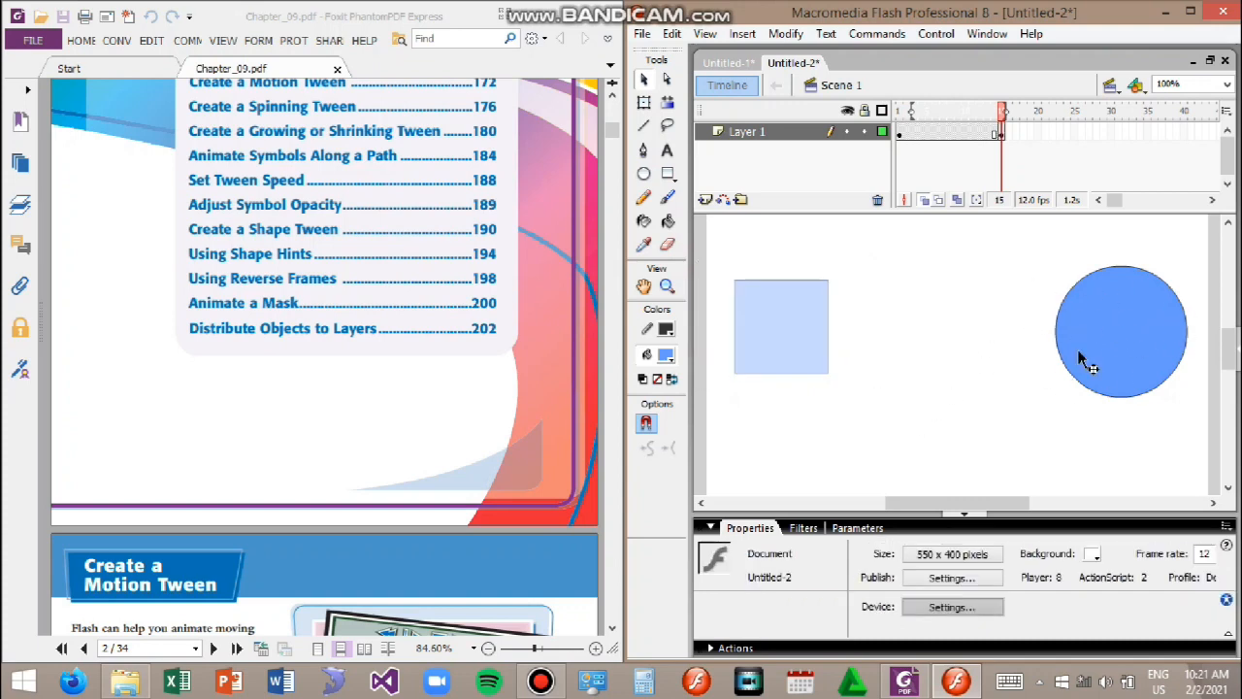
# Step: Apply a Shape tween starting at frame 1 and deselect everything
pyautogui.click(902, 133)
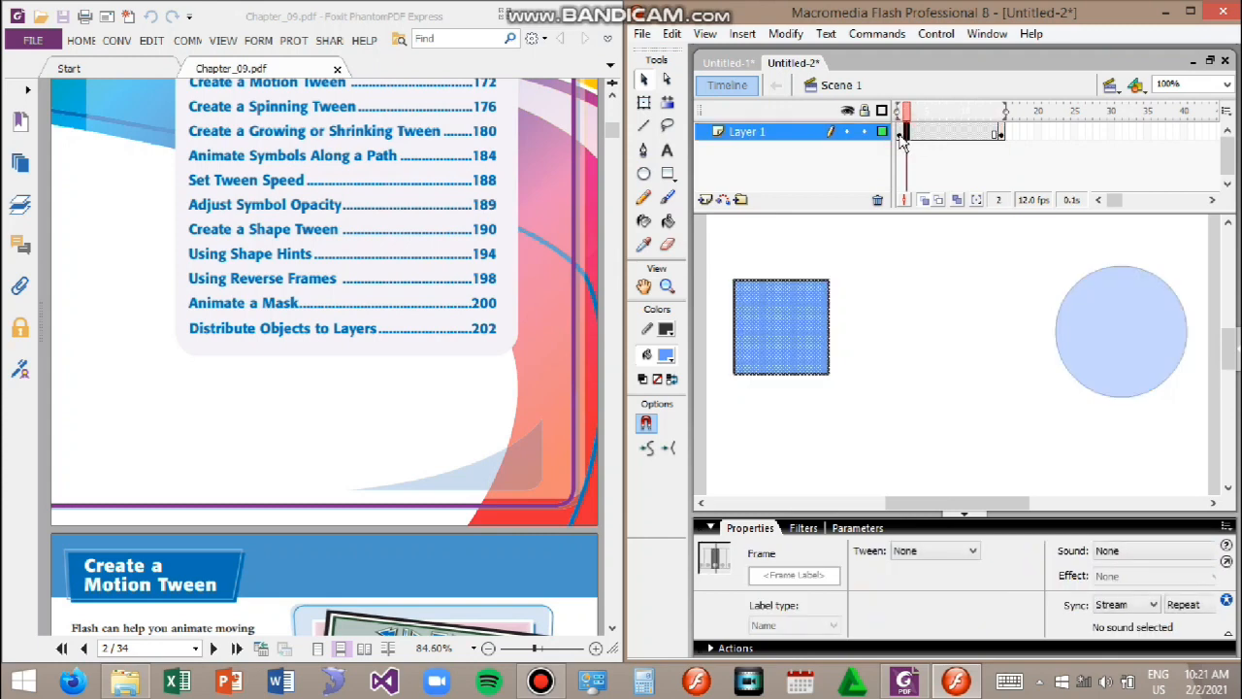
pyautogui.click(974, 551)
pyautogui.click(948, 592)
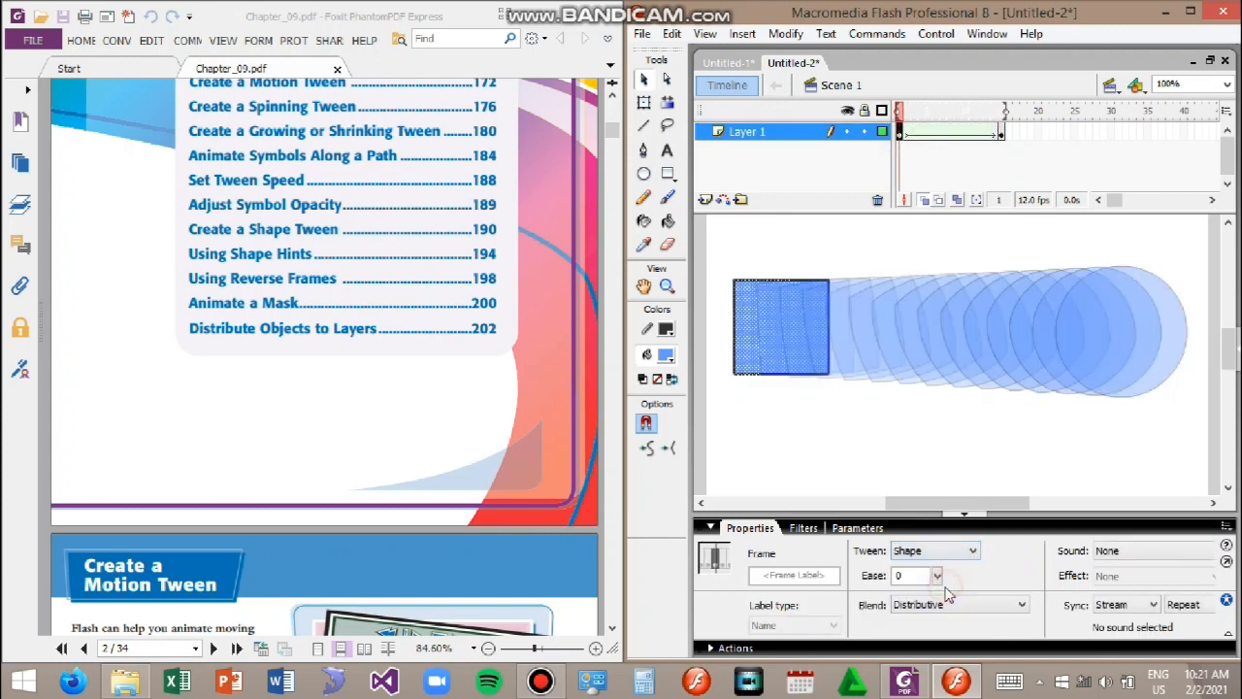
pyautogui.click(878, 423)
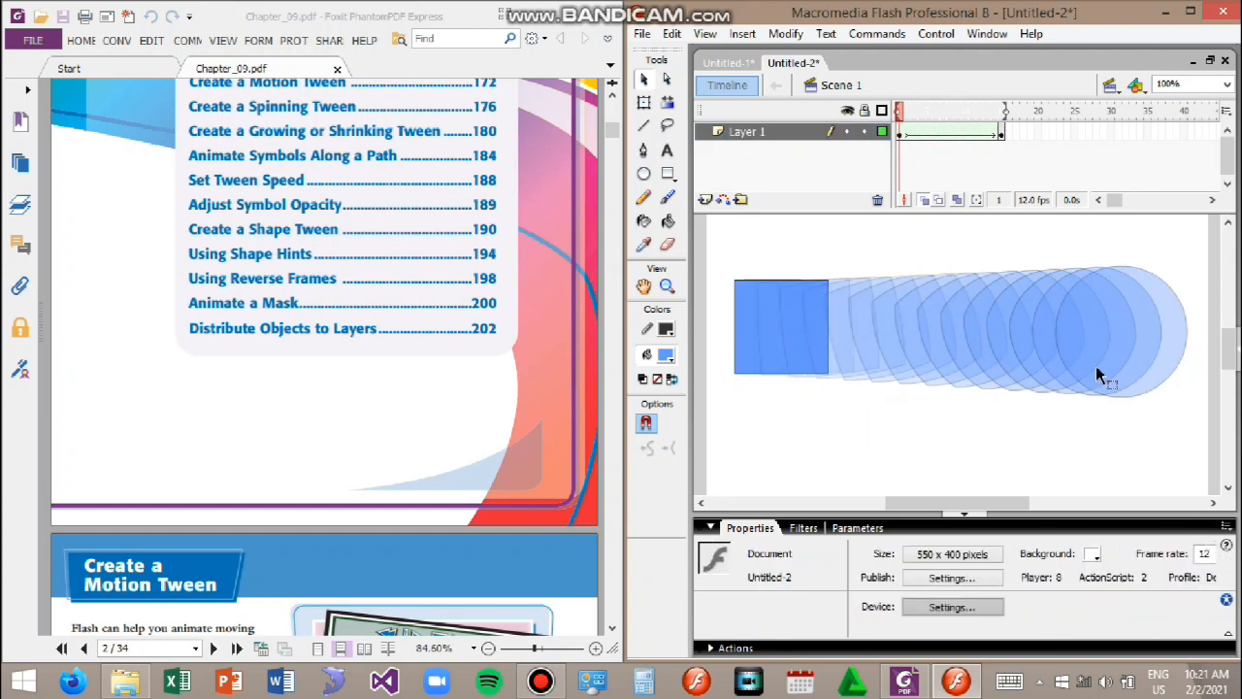
# Step: Test the shape tween in the player window and close it
pyautogui.hotkey('ctrl', 'Return')
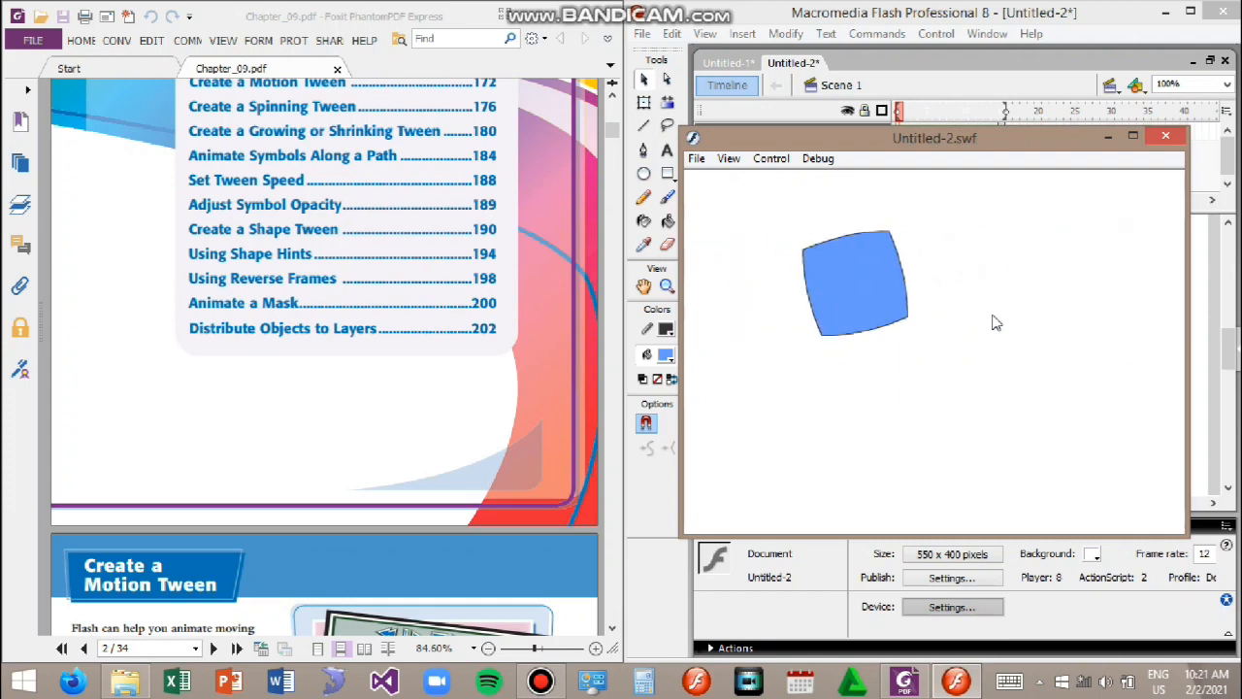
pyautogui.click(1165, 136)
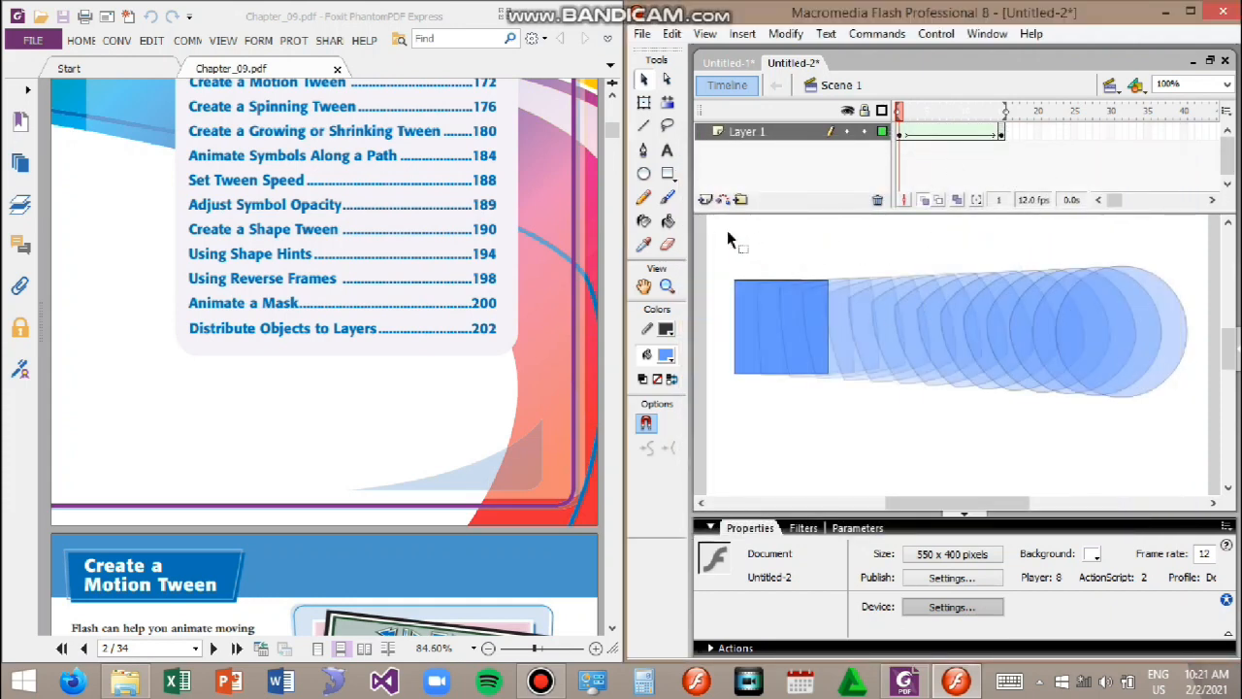
# Step: Remove all frames of the shape tween from Layer 1
pyautogui.moveTo(900, 136); pyautogui.dragTo(1001, 136)
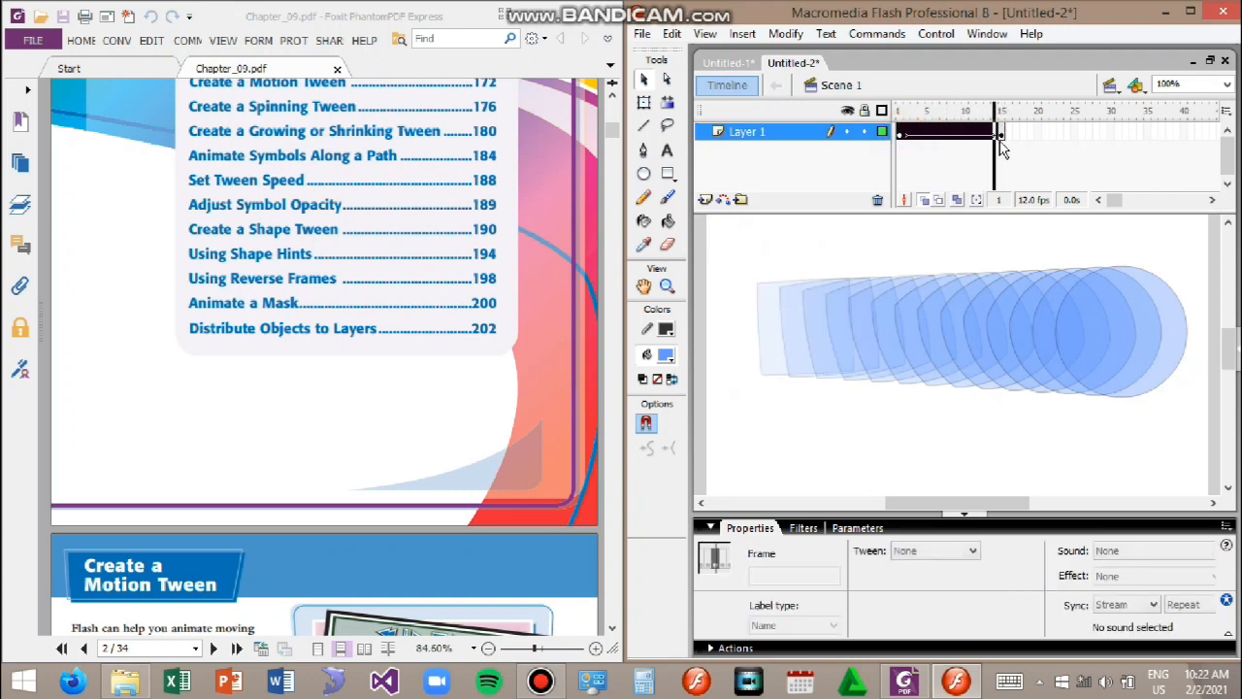
pyautogui.rightClick(974, 136)
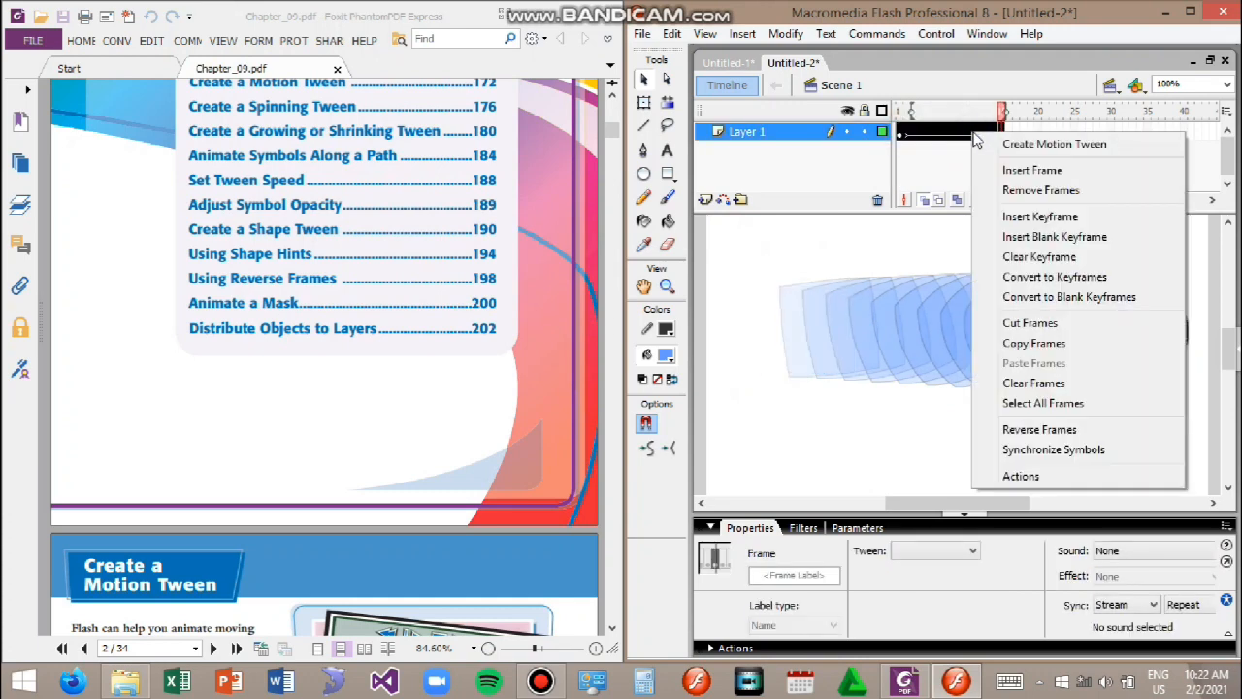
pyautogui.click(1061, 191)
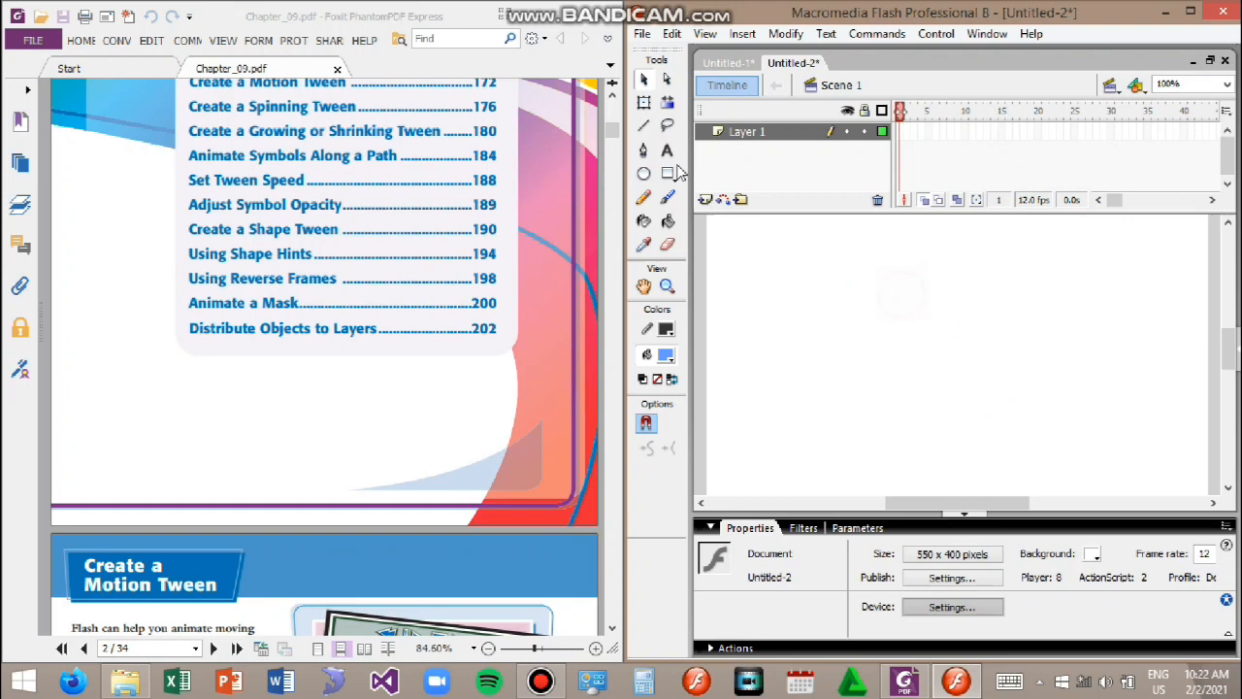
# Step: Insert a keyframe at frame 1 and draw a large blue circle in the middle of the stage with the Oval tool
pyautogui.click(645, 175)
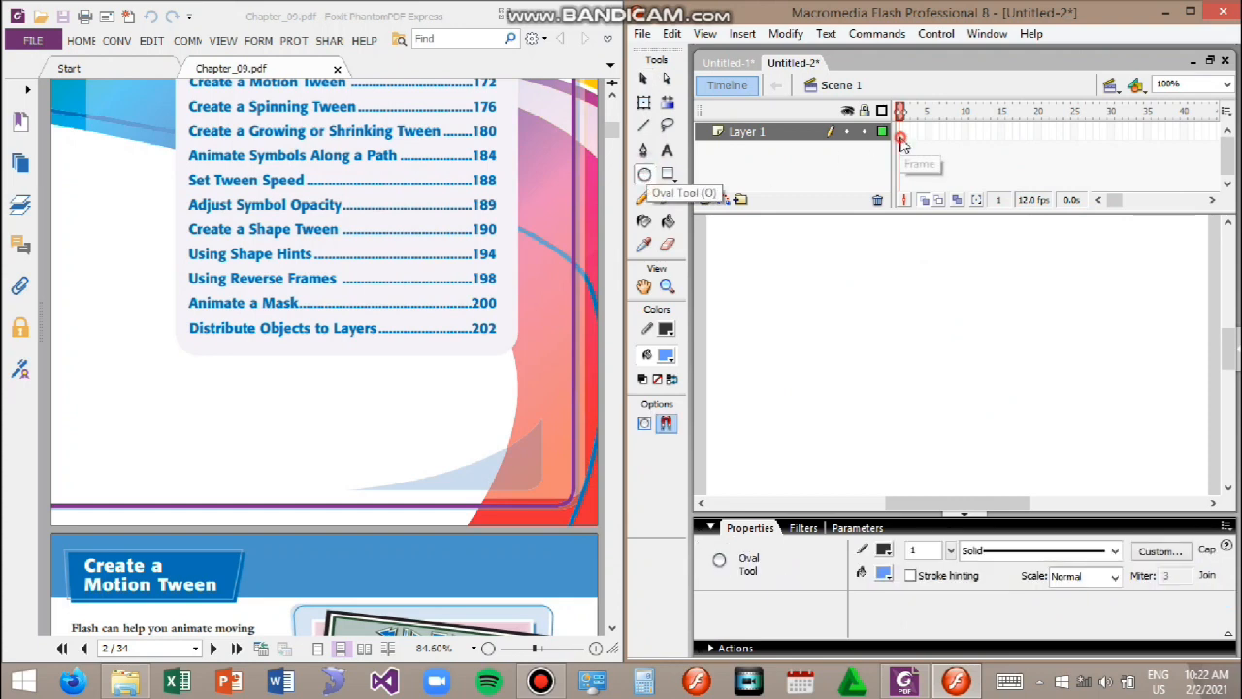
pyautogui.rightClick(901, 139)
pyautogui.click(956, 175)
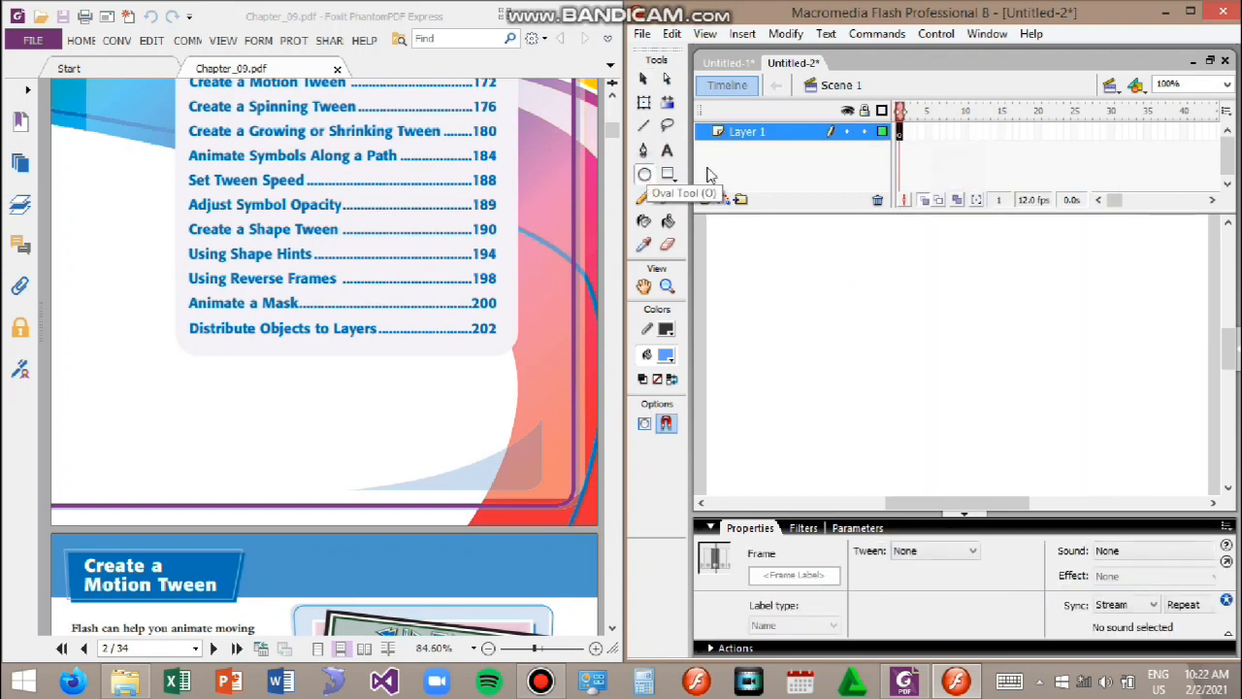
pyautogui.moveTo(812, 263)
pyautogui.mouseDown()
pyautogui.moveTo(931, 321)
pyautogui.moveTo(997, 421)
pyautogui.moveTo(992, 433)
pyautogui.mouseUp()
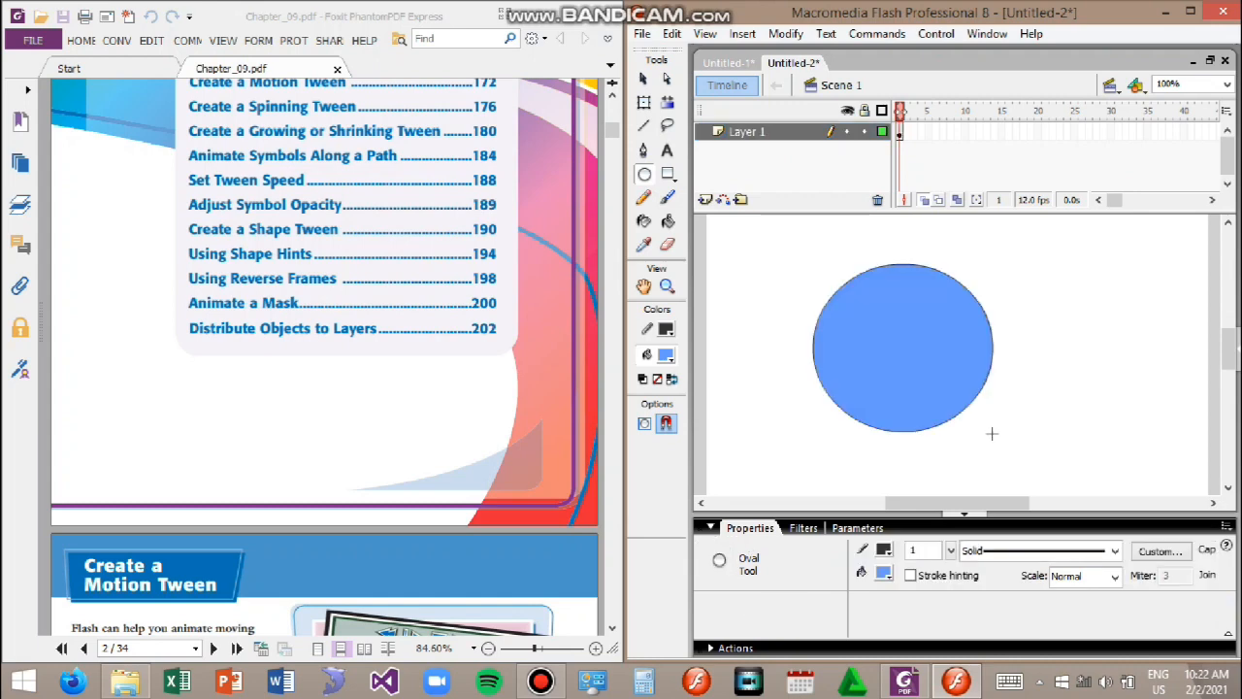
# Step: Select the new circle and convert it into a movie clip symbol
pyautogui.click(645, 78)
pyautogui.moveTo(801, 229)
pyautogui.mouseDown()
pyautogui.moveTo(1020, 485)
pyautogui.moveTo(1026, 473)
pyautogui.mouseUp()
pyautogui.rightClick(951, 400)
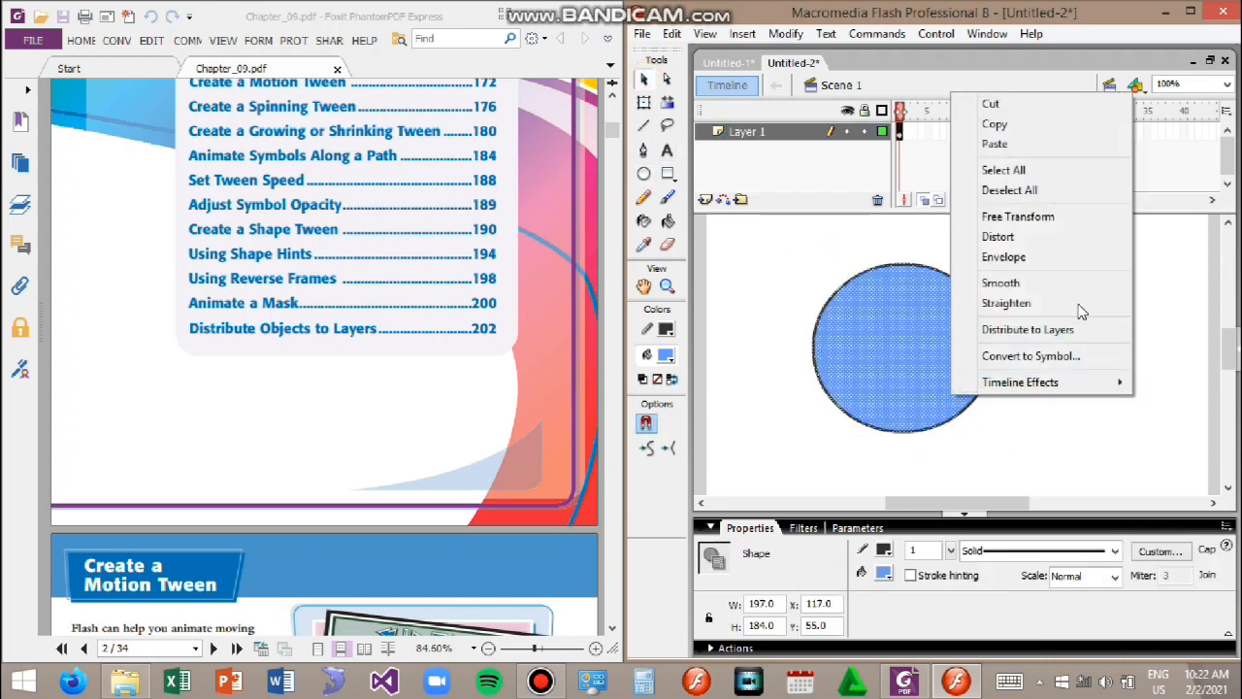
pyautogui.click(1081, 357)
pyautogui.click(765, 179)
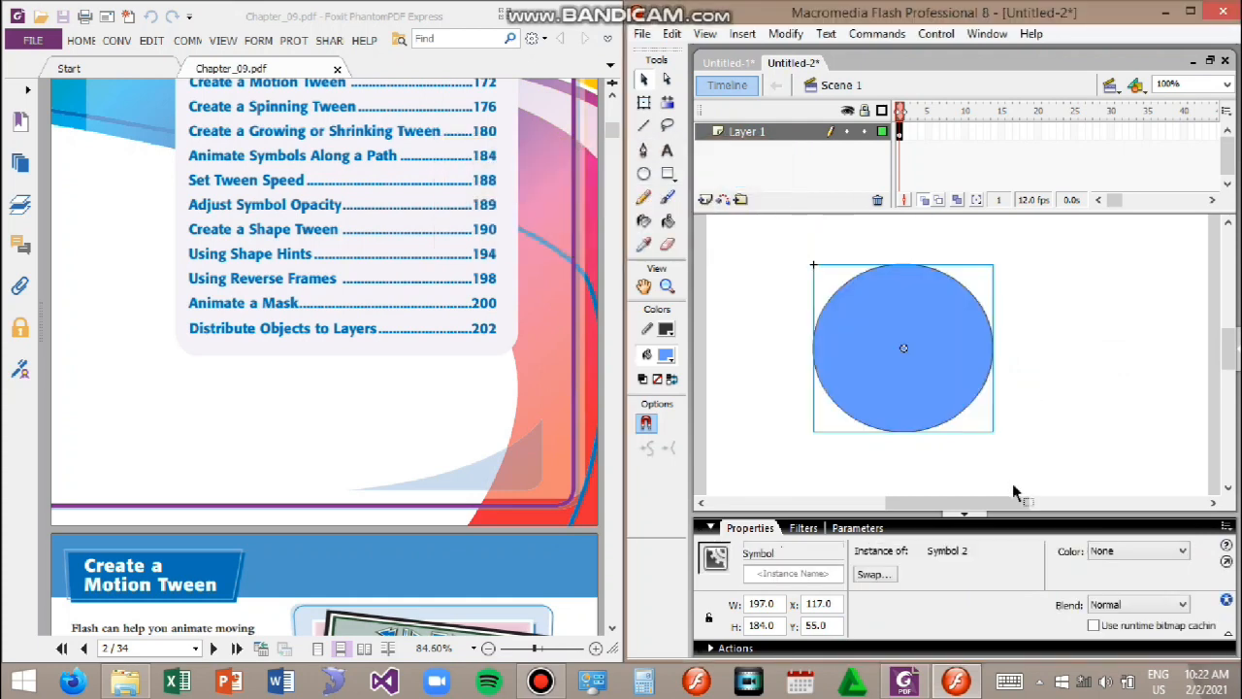
# Step: Apply an Alpha color effect to the circle's movie clip instance and set its alpha to 56%
pyautogui.click(1128, 553)
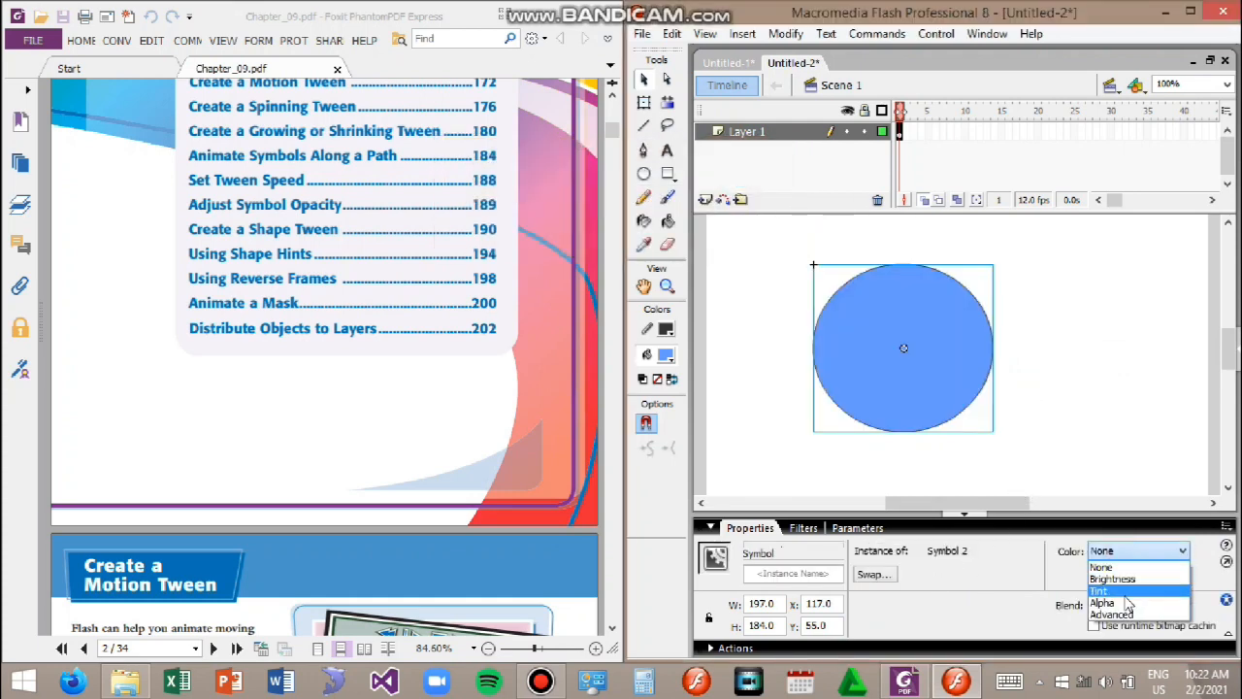
pyautogui.click(1121, 606)
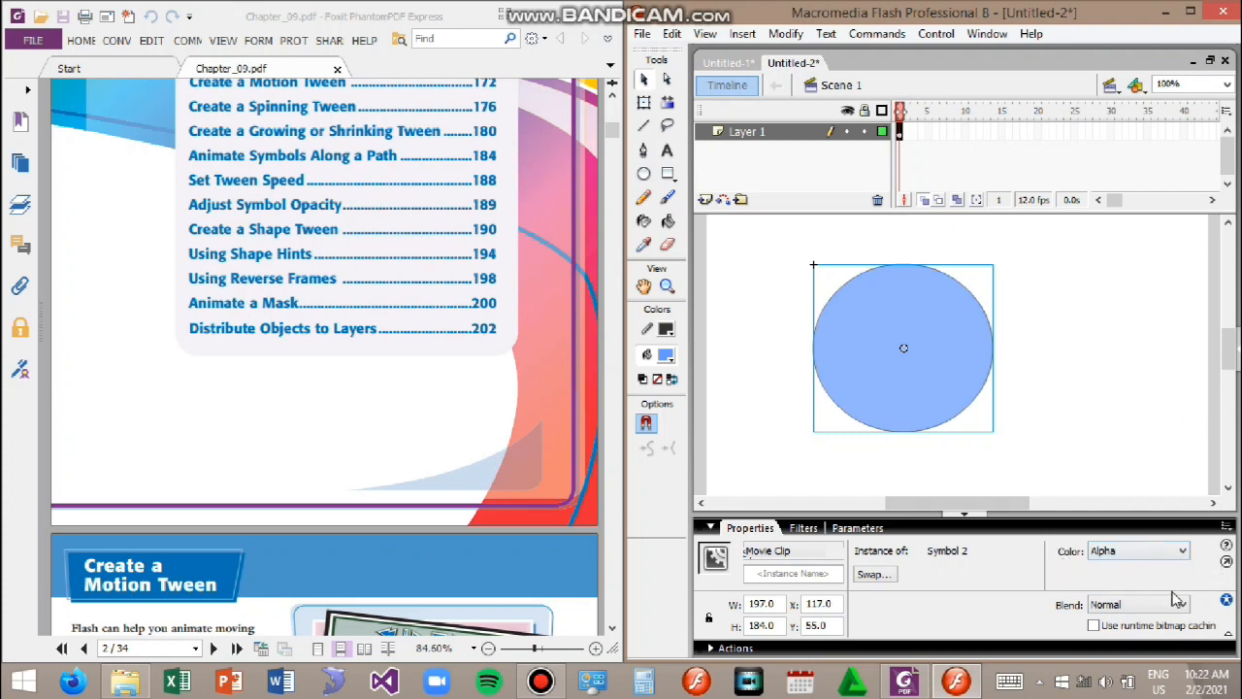
pyautogui.click(1188, 16)
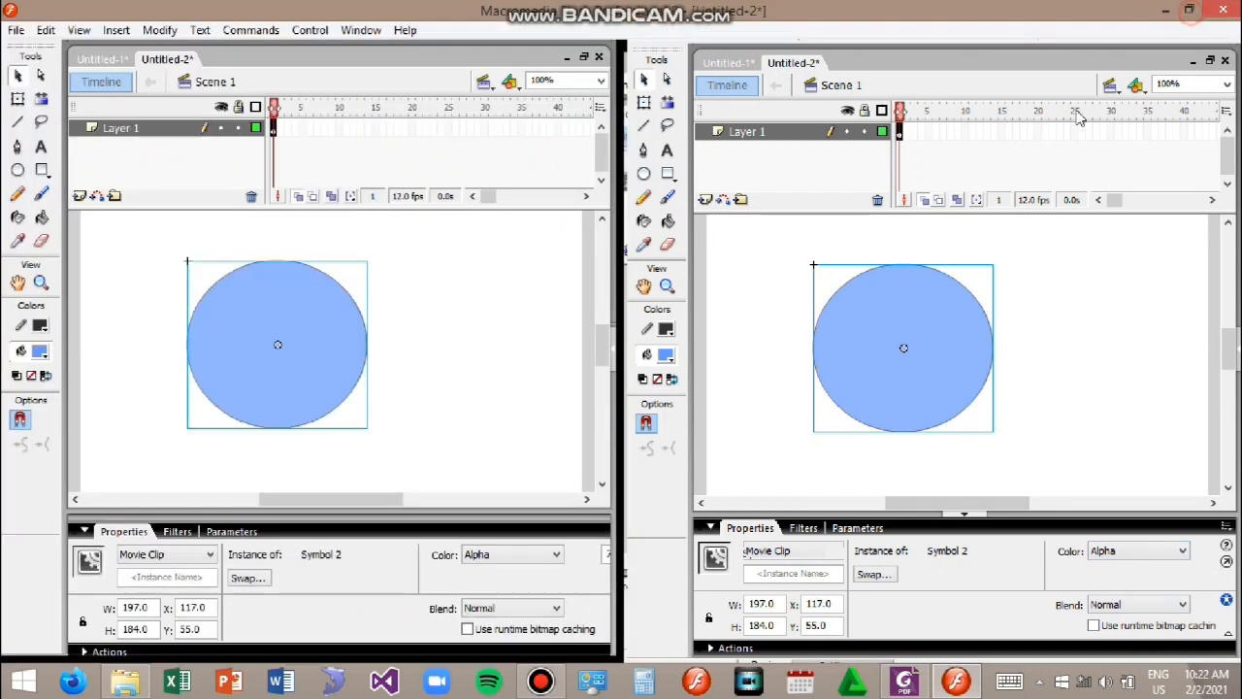
pyautogui.click(642, 554)
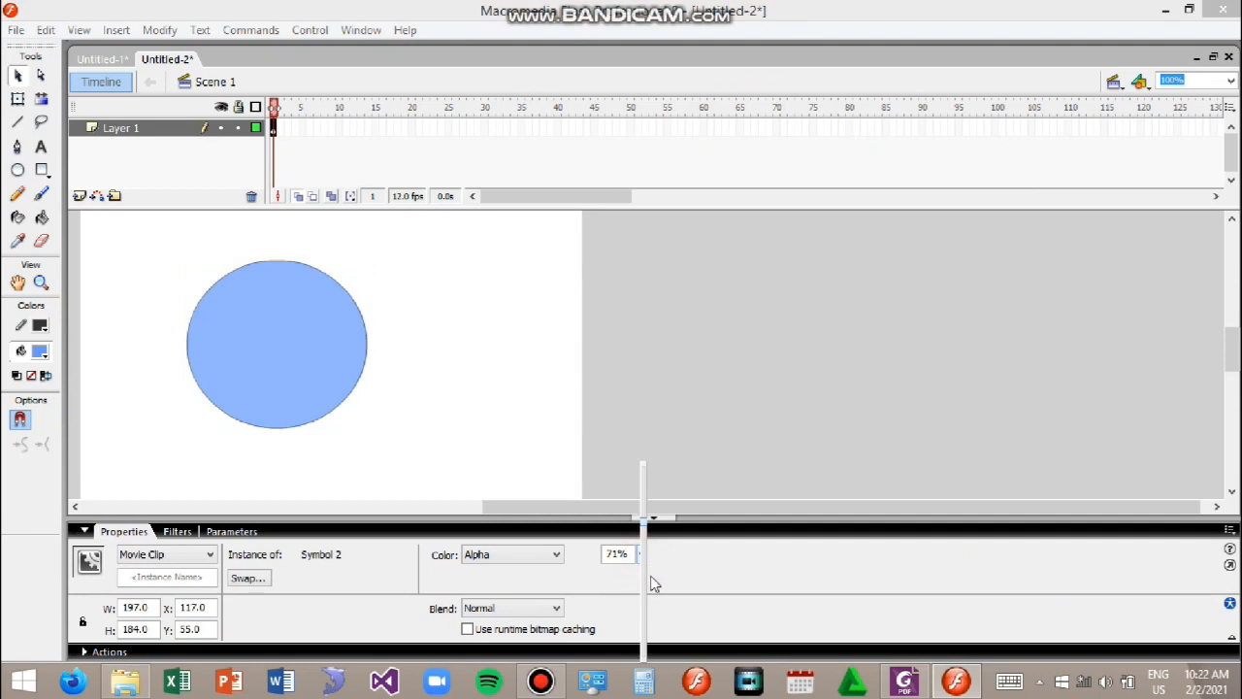
pyautogui.moveTo(645, 524); pyautogui.dragTo(687, 567)
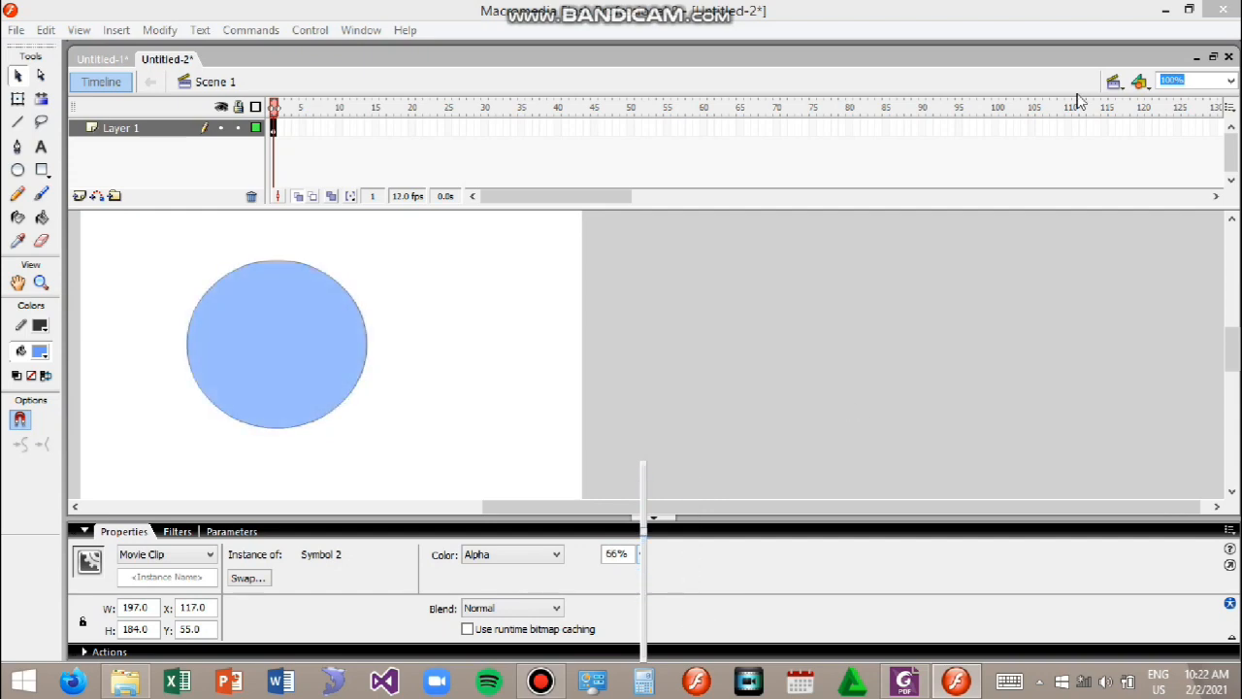
pyautogui.click(1188, 10)
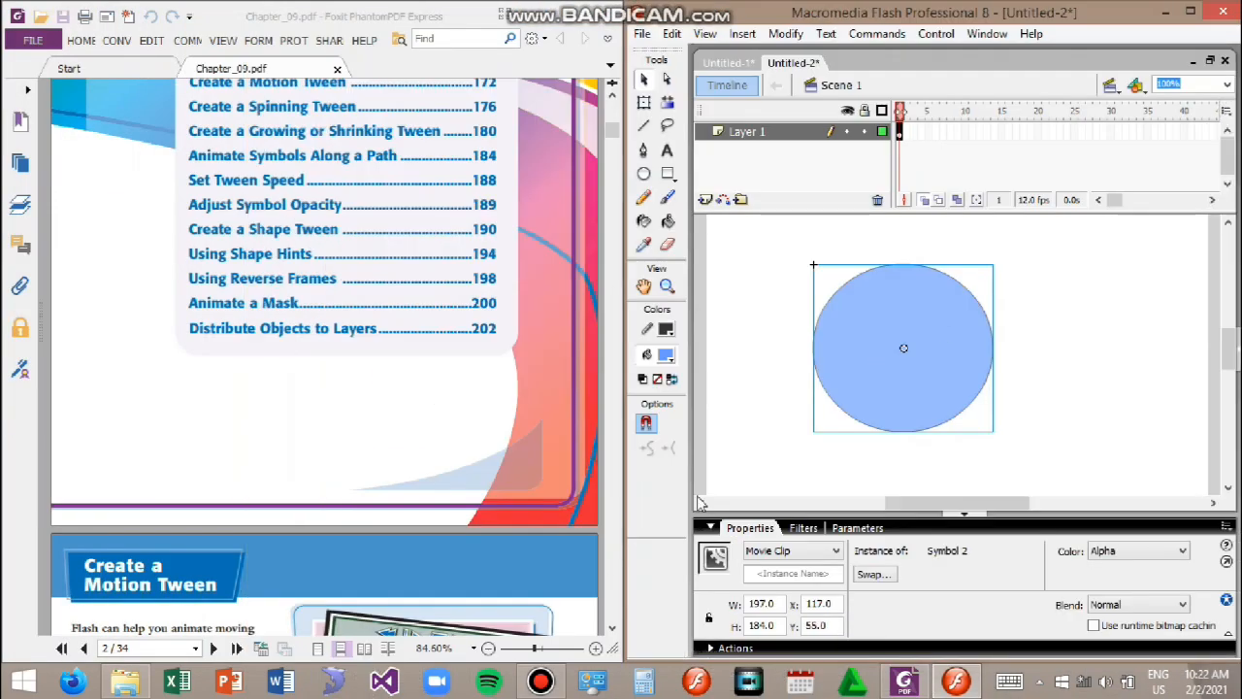